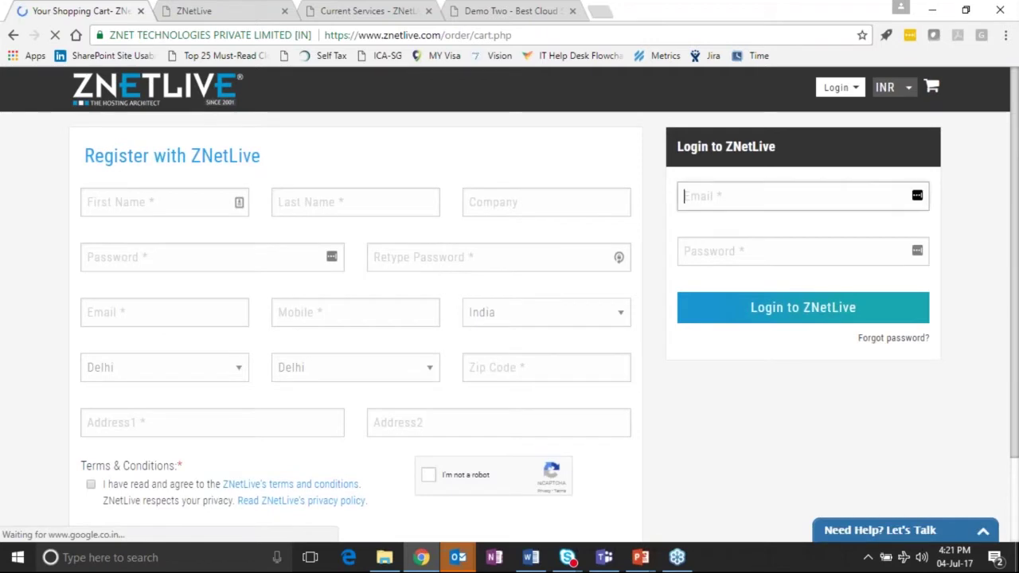
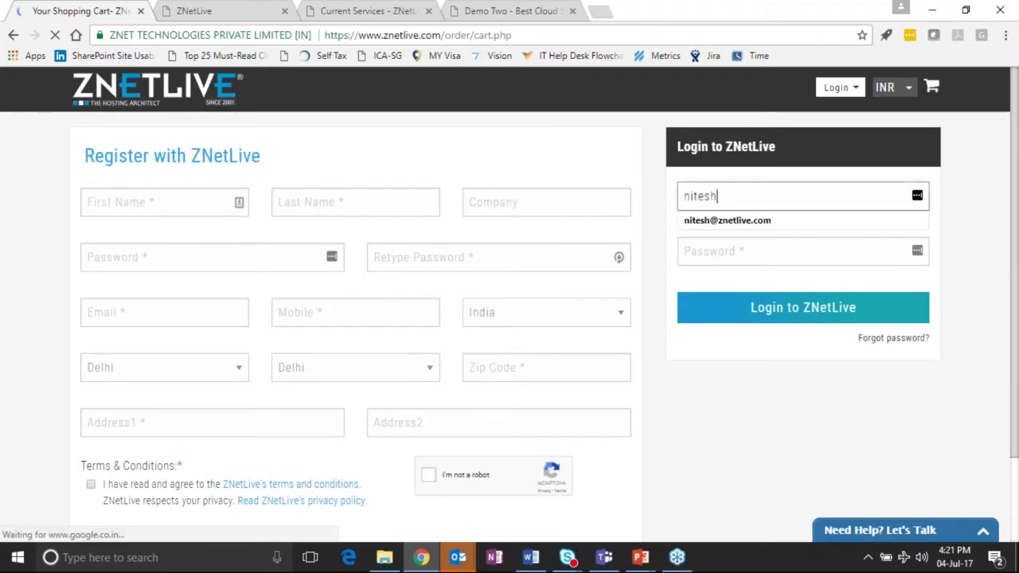
# Log in to ZNetLive with the saved login e-mail and the account password.
pyautogui.press('Down')
pyautogui.press('Tab')
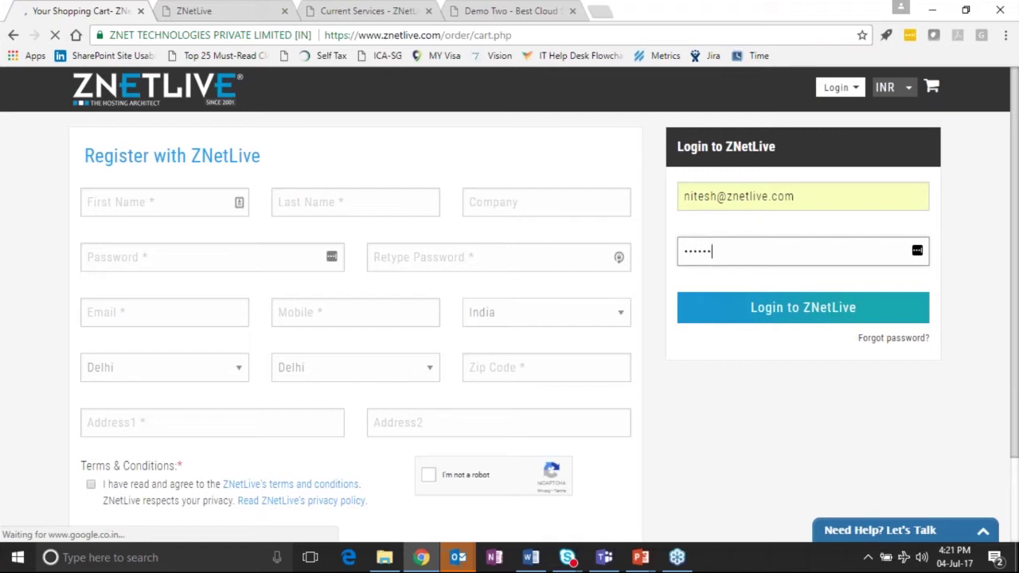
pyautogui.click(742, 312)
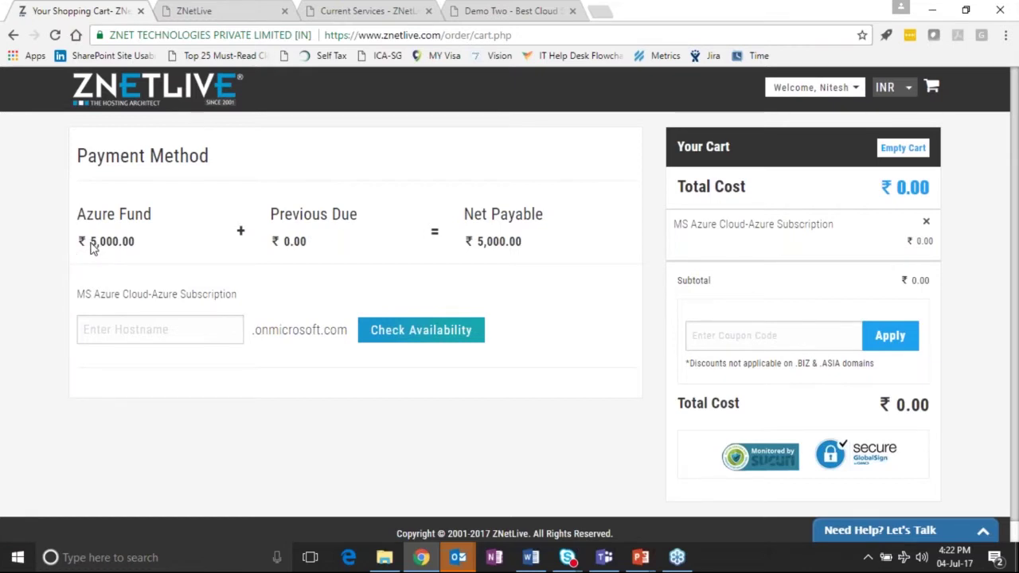
# Highlight the ₹5,000.00 Azure Fund amount on the payment page and move to the hostname field.
pyautogui.moveTo(90, 245); pyautogui.dragTo(140, 251)
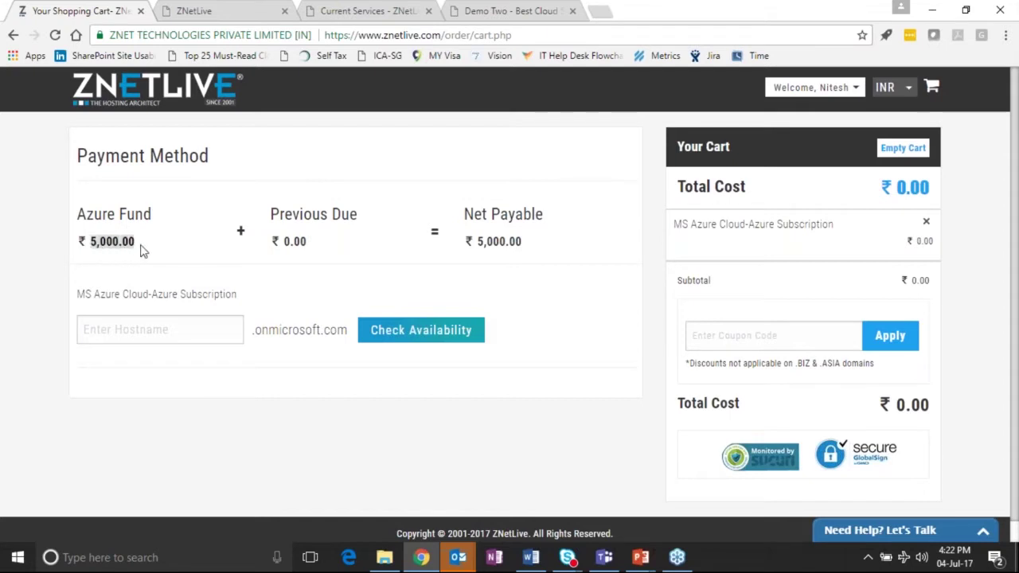
pyautogui.press('Tab')
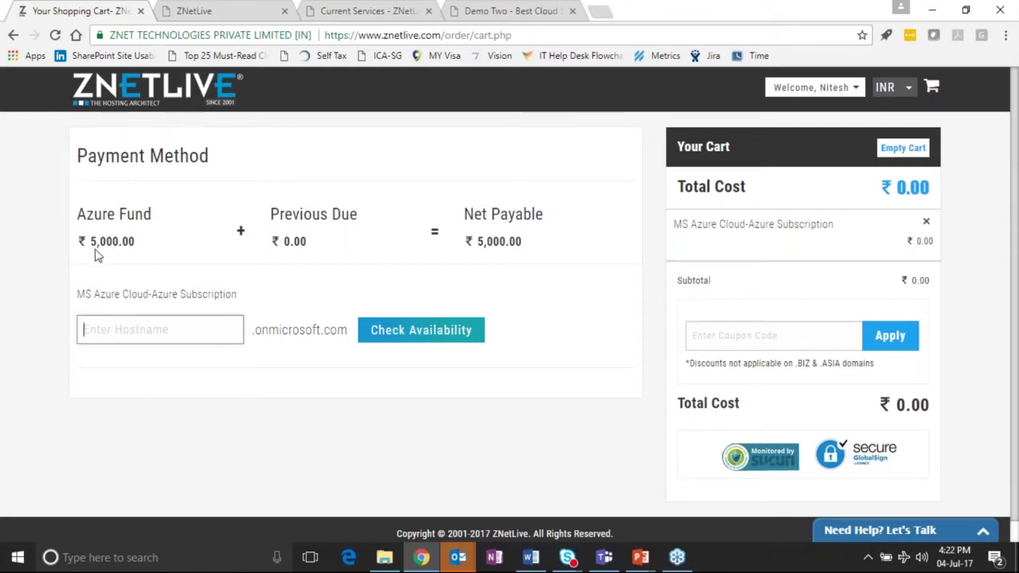
pyautogui.moveTo(89, 243); pyautogui.dragTo(137, 248)
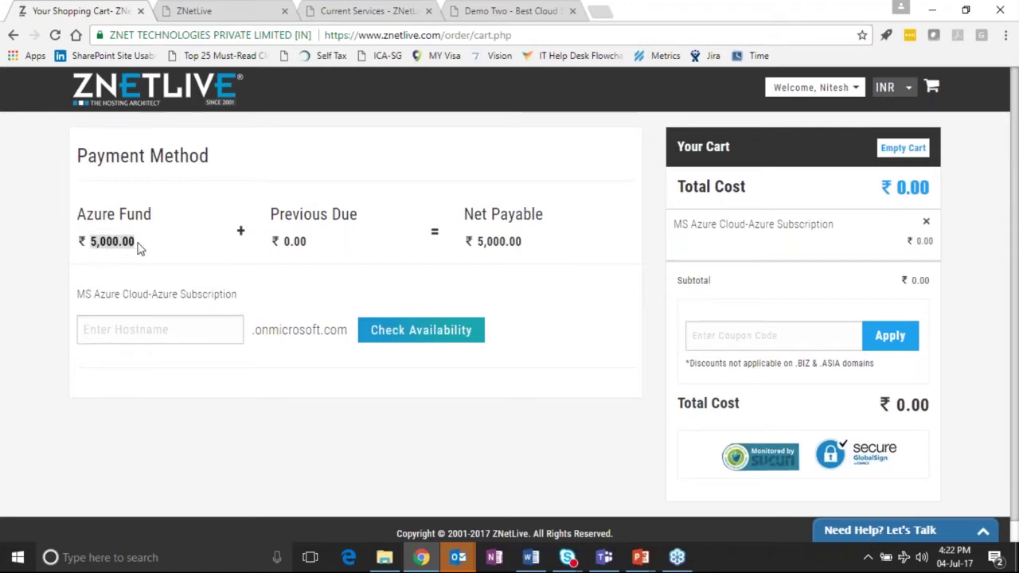
pyautogui.click(128, 251)
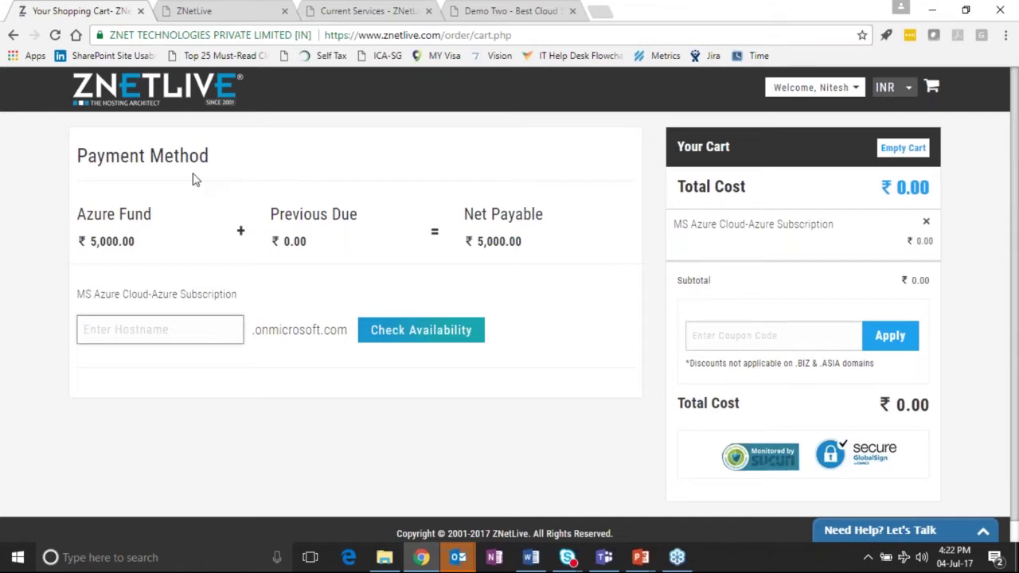
# Enter hostname webinar12 and confirm webinar12.onmicrosoft.com is available.
pyautogui.click(165, 331)
pyautogui.write('webi')
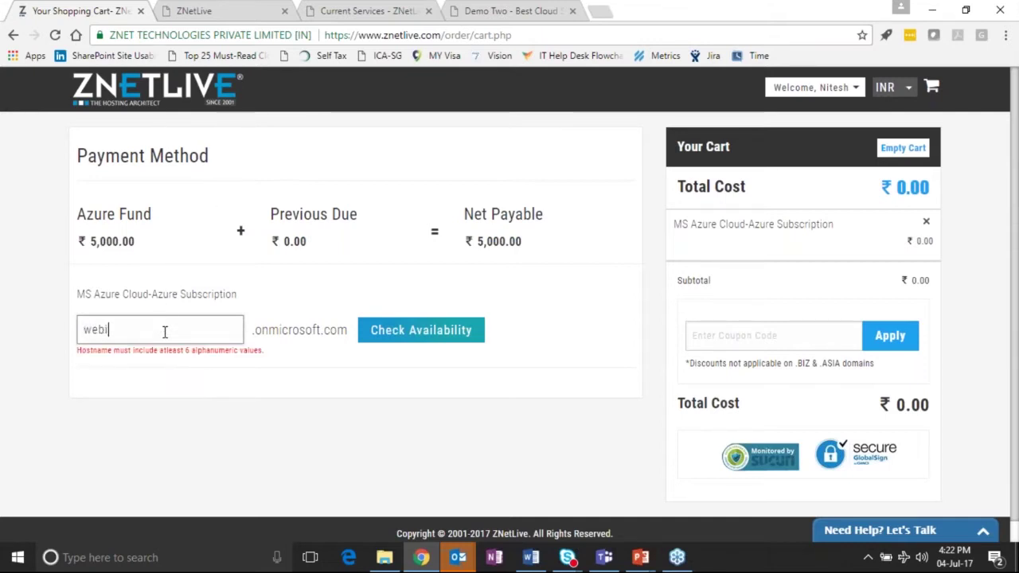
pyautogui.write('nar12')
pyautogui.click(465, 333)
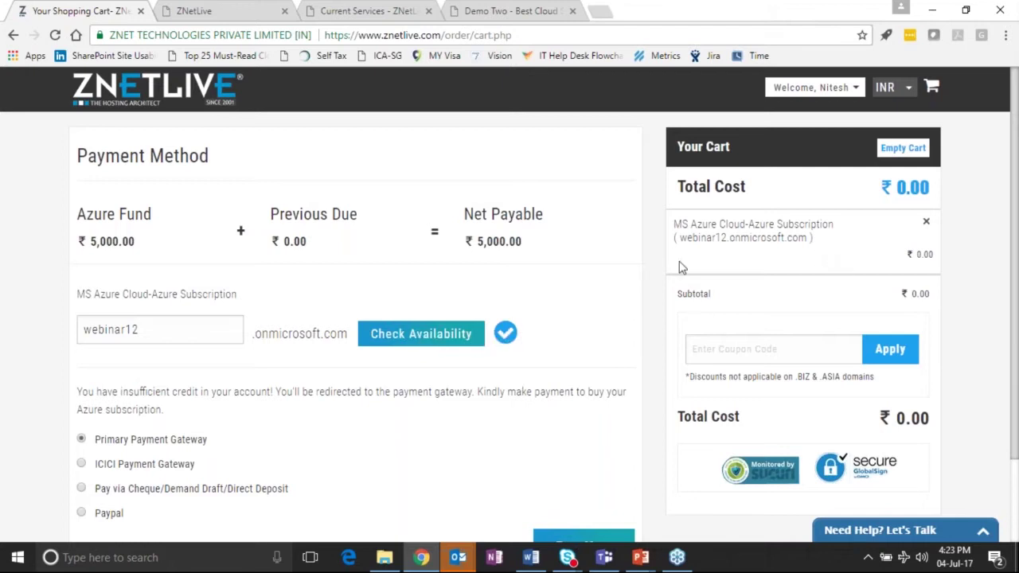
pyautogui.scroll(-1, 200, 376)
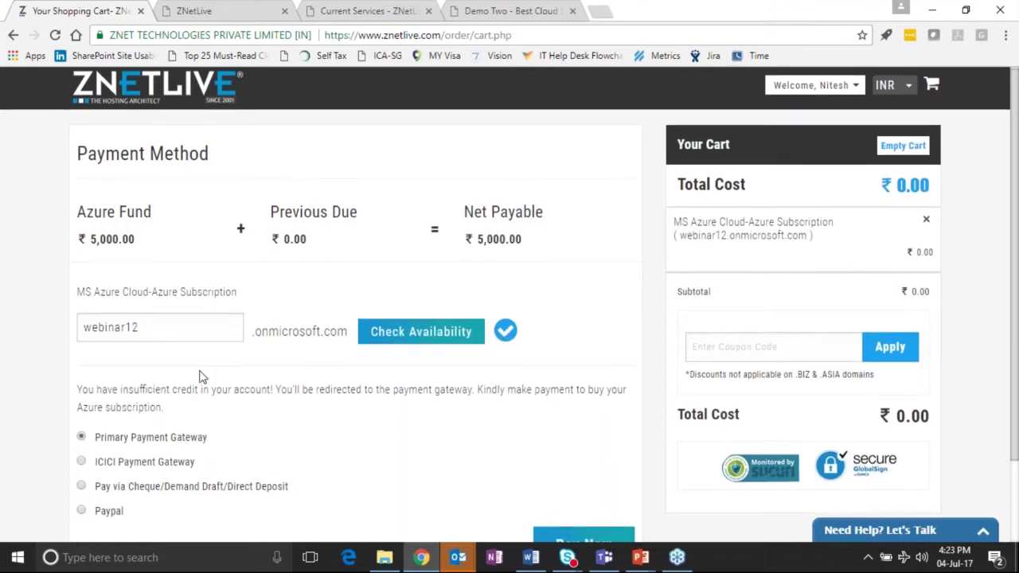
pyautogui.scroll(-2, 201, 376)
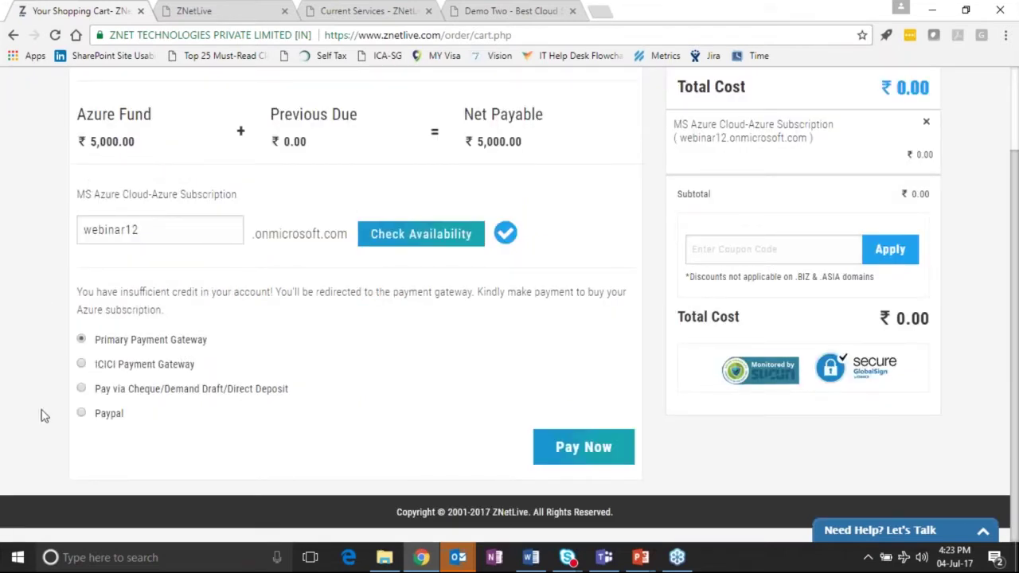
pyautogui.scroll(1, 42, 392)
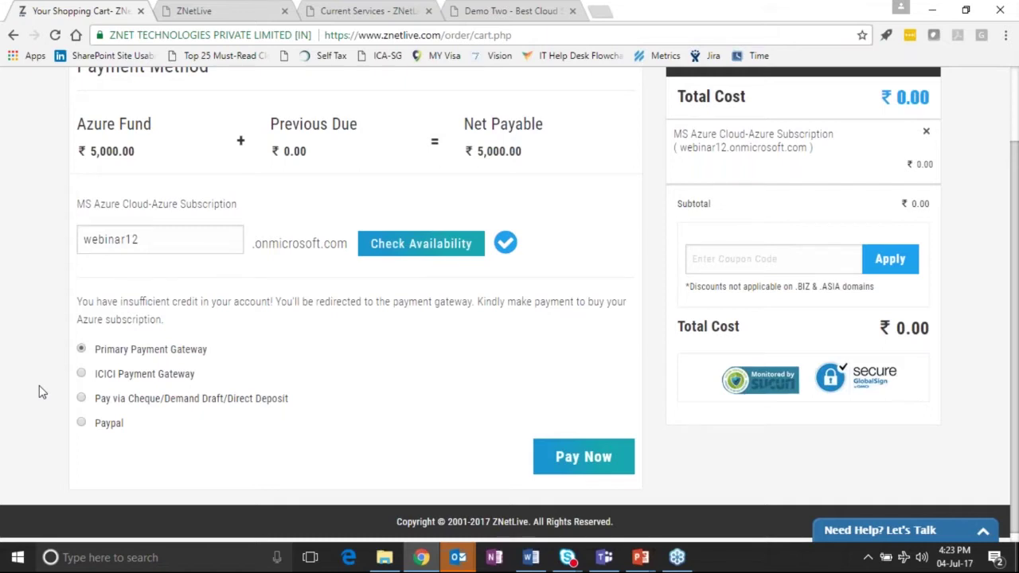
pyautogui.scroll(2, 53, 382)
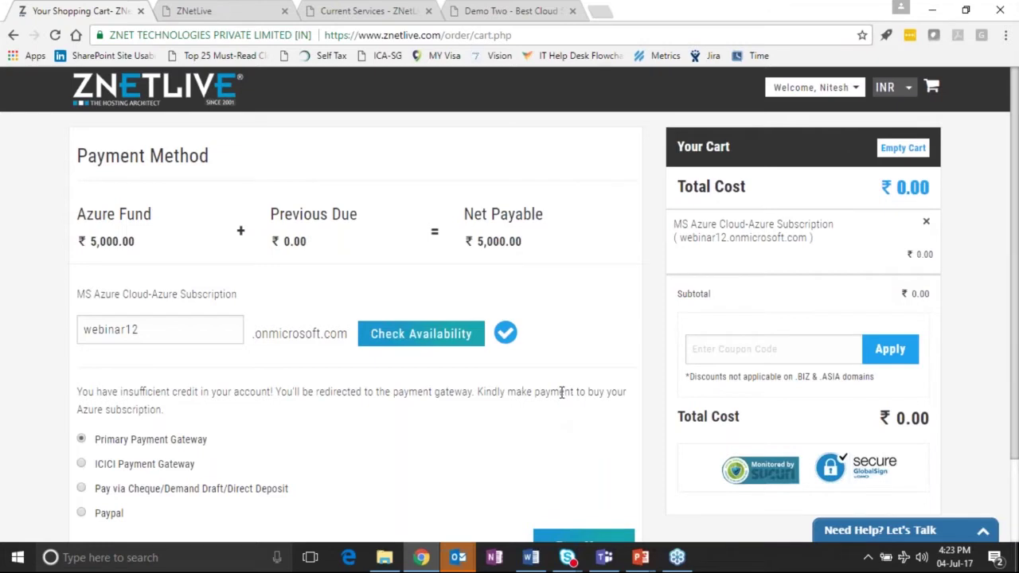
pyautogui.scroll(-1, 561, 390)
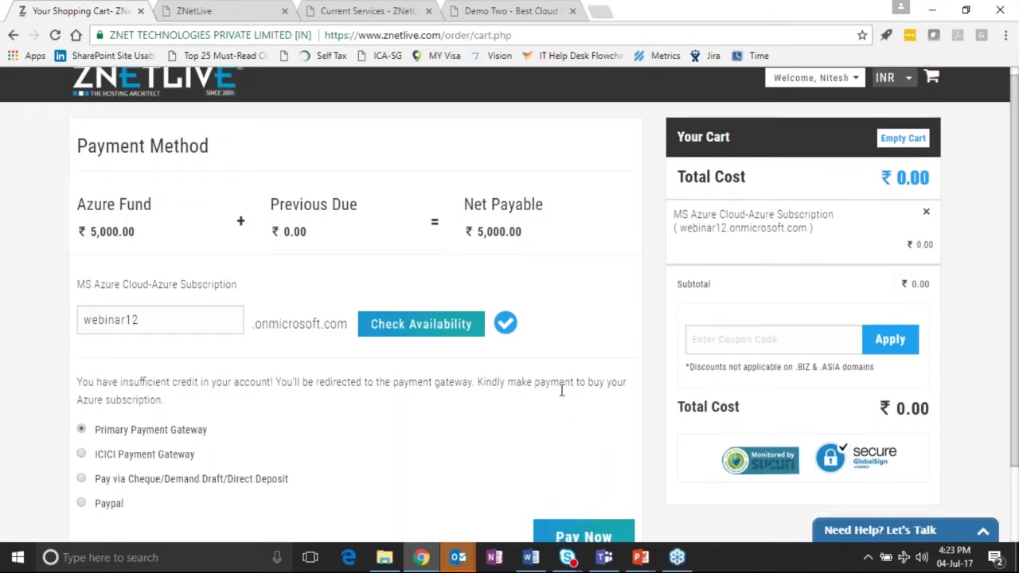
pyautogui.scroll(-1, 561, 390)
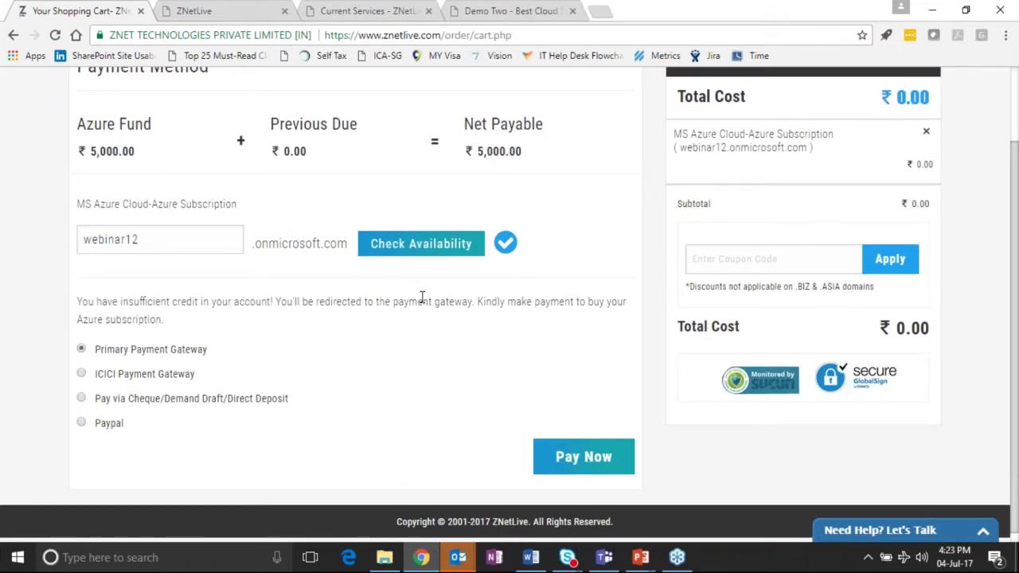
pyautogui.scroll(1, 422, 297)
pyautogui.scroll(1, 424, 271)
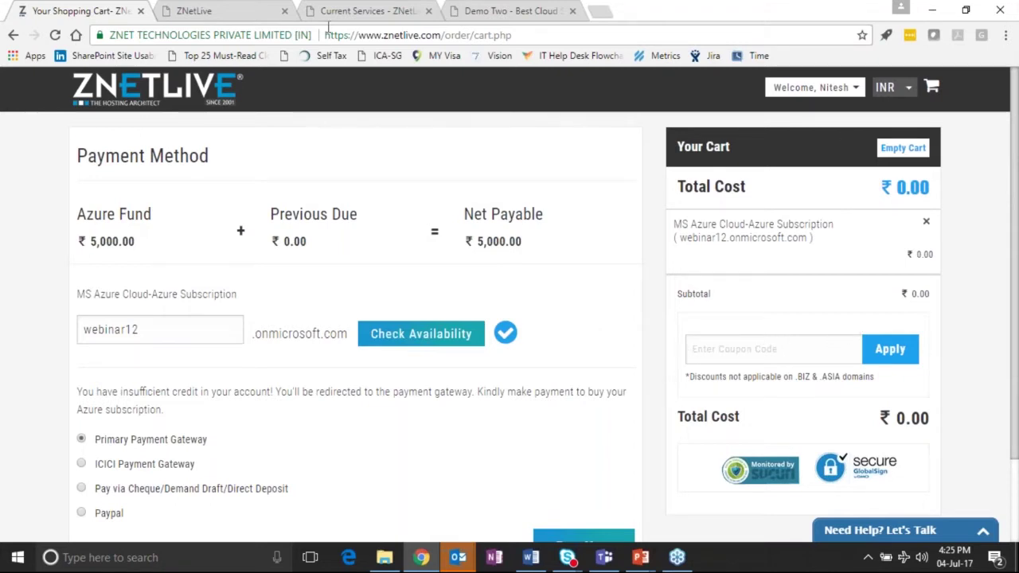
# Switch to the Current Services tab to see the Azure subscription's 01/07/2017–04/07/2017 usage info.
pyautogui.click(836, 89)
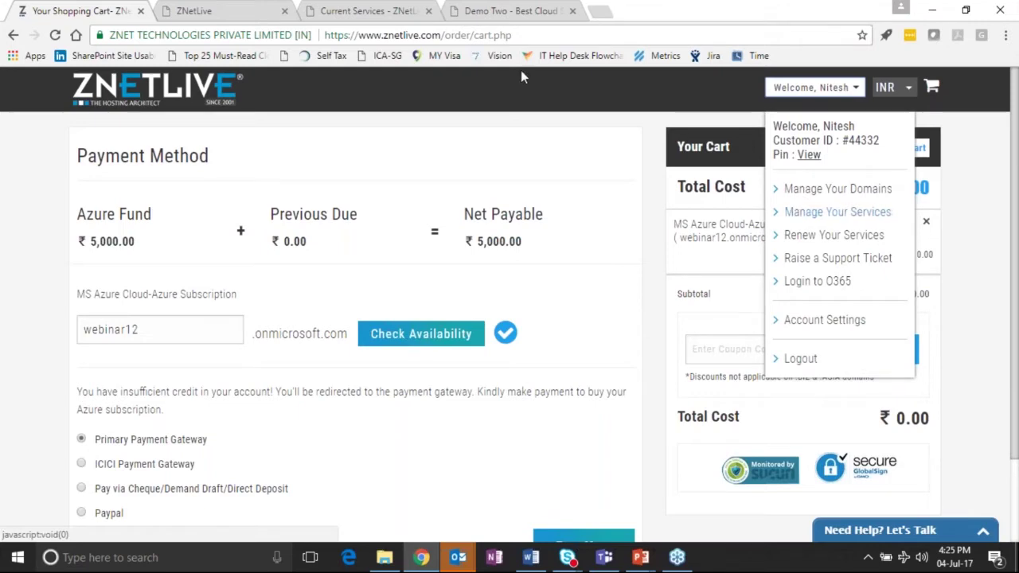
pyautogui.click(382, 12)
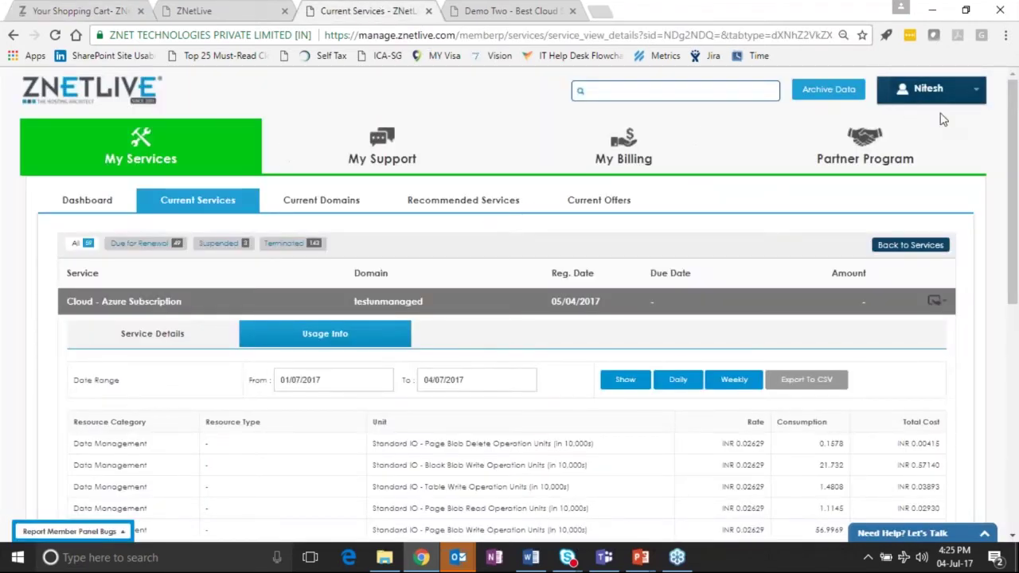
pyautogui.click(904, 86)
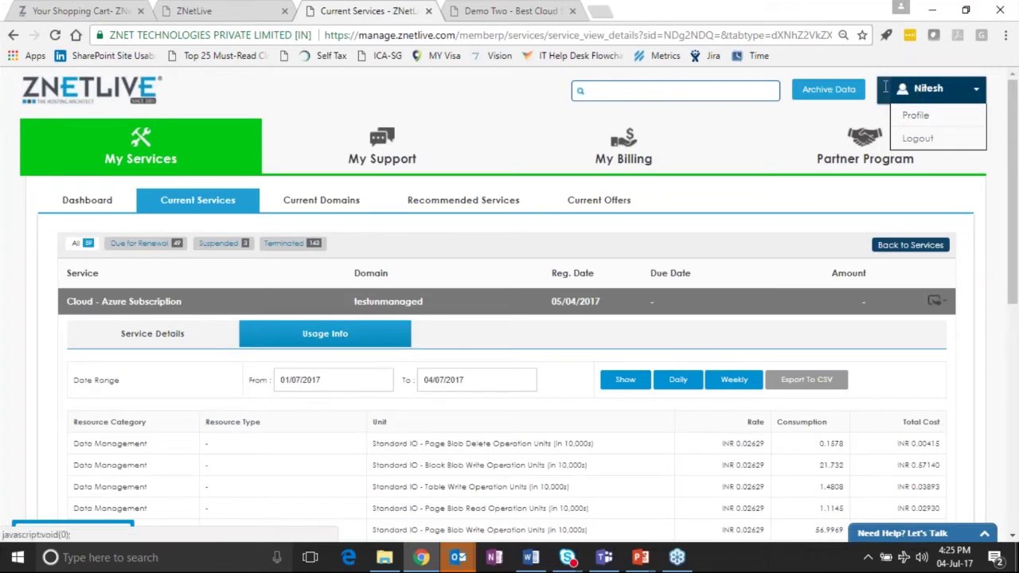
# Close the account name's Profile/Logout dropdown.
pyautogui.click(922, 86)
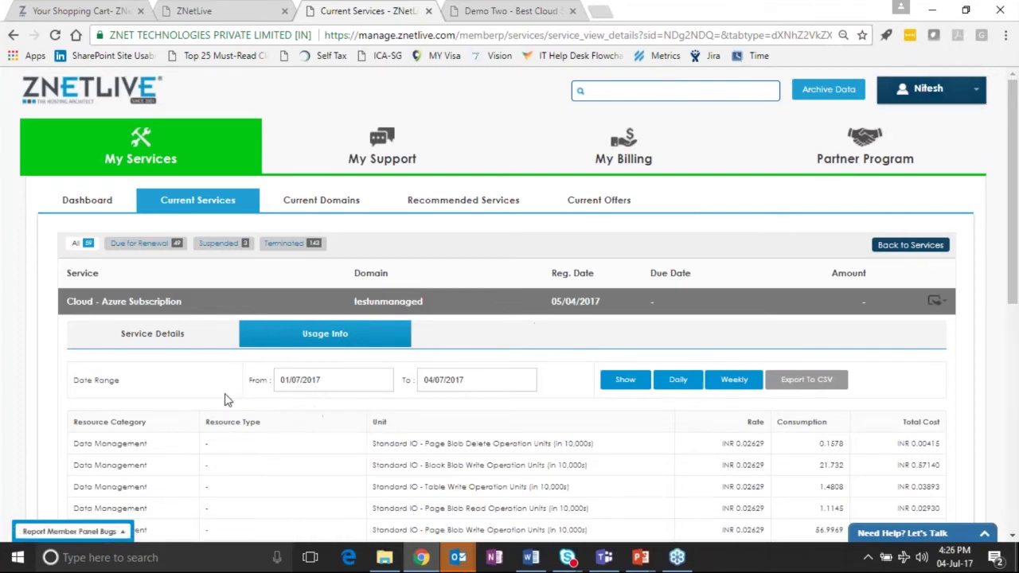
pyautogui.scroll(-1, 180, 400)
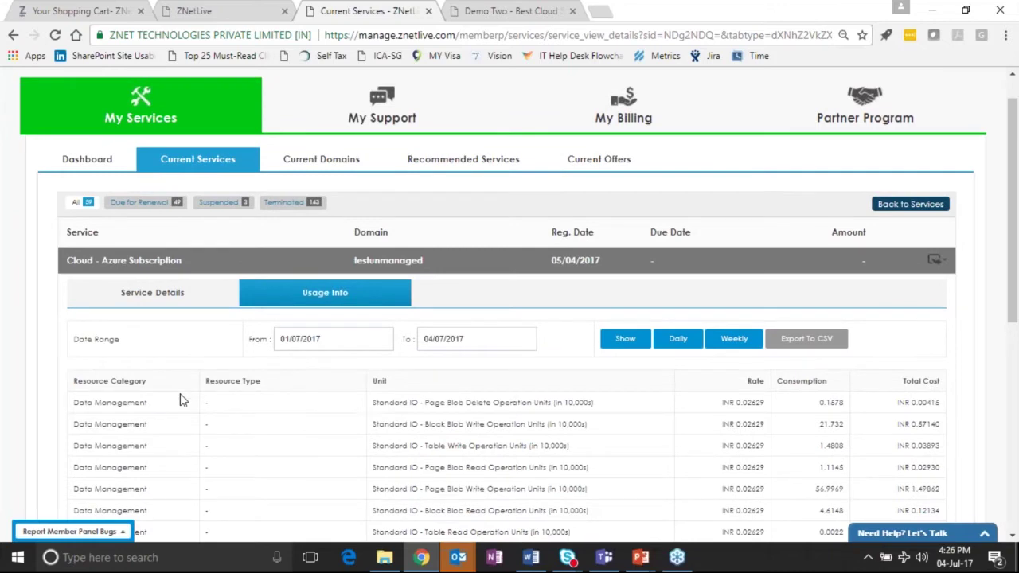
pyautogui.scroll(-1, 302, 310)
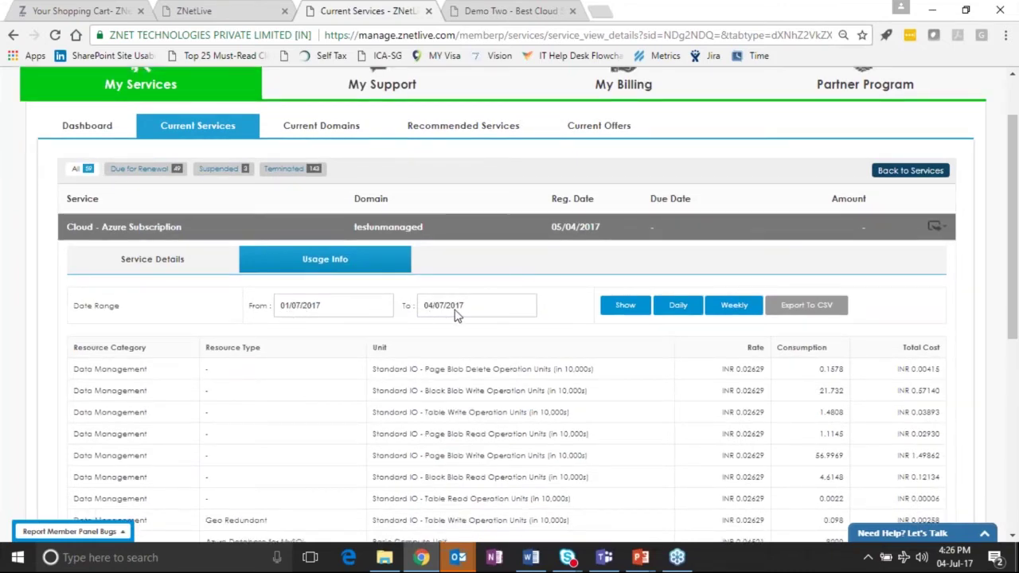
pyautogui.scroll(-1, 201, 337)
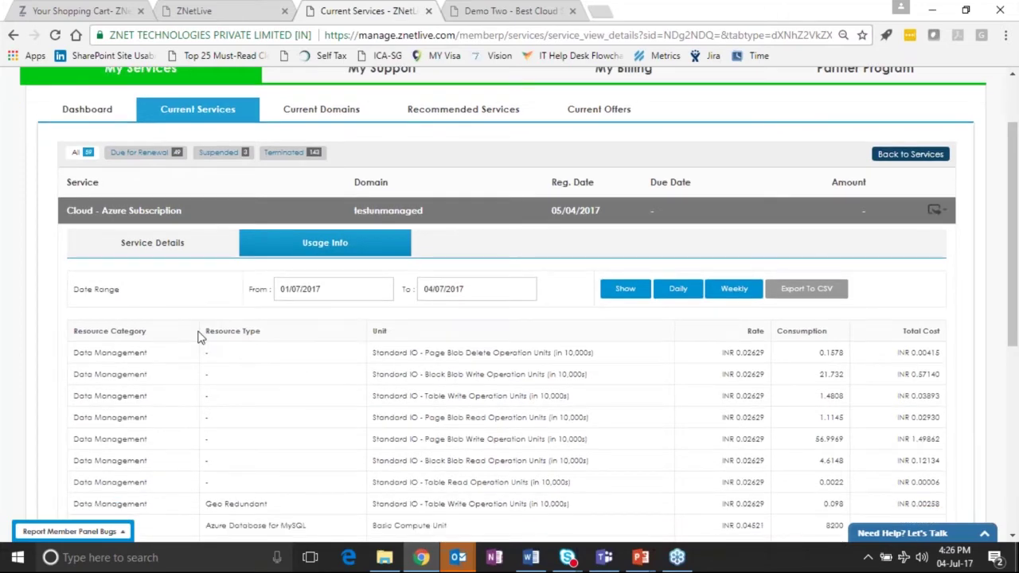
pyautogui.scroll(-1, 200, 337)
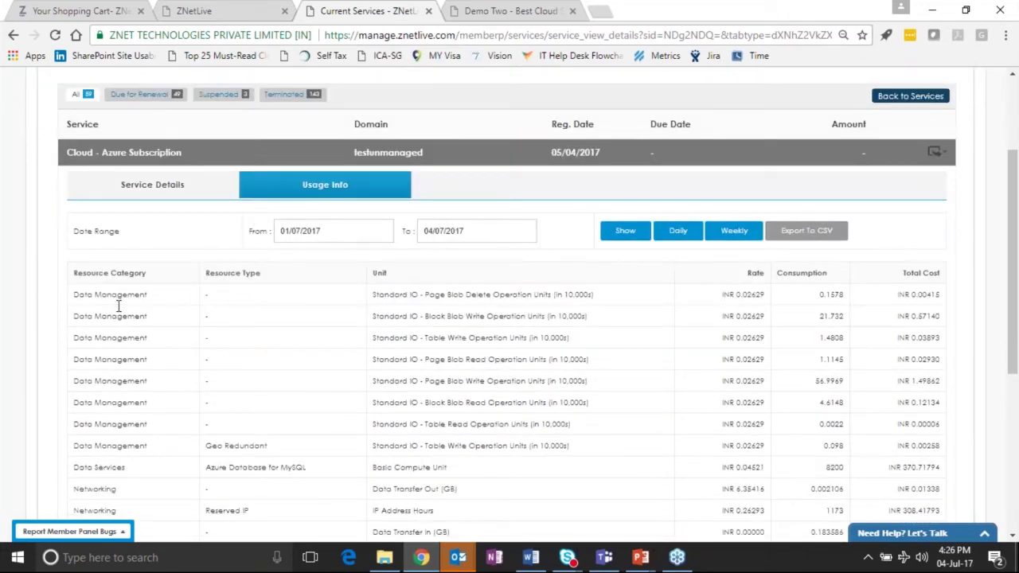
pyautogui.scroll(-1, 126, 334)
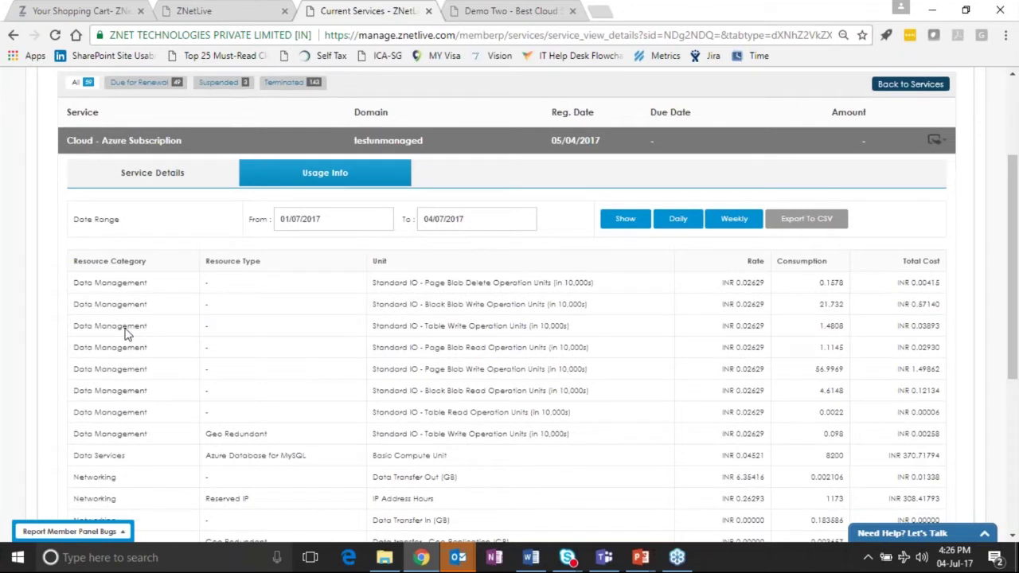
pyautogui.scroll(-2, 126, 335)
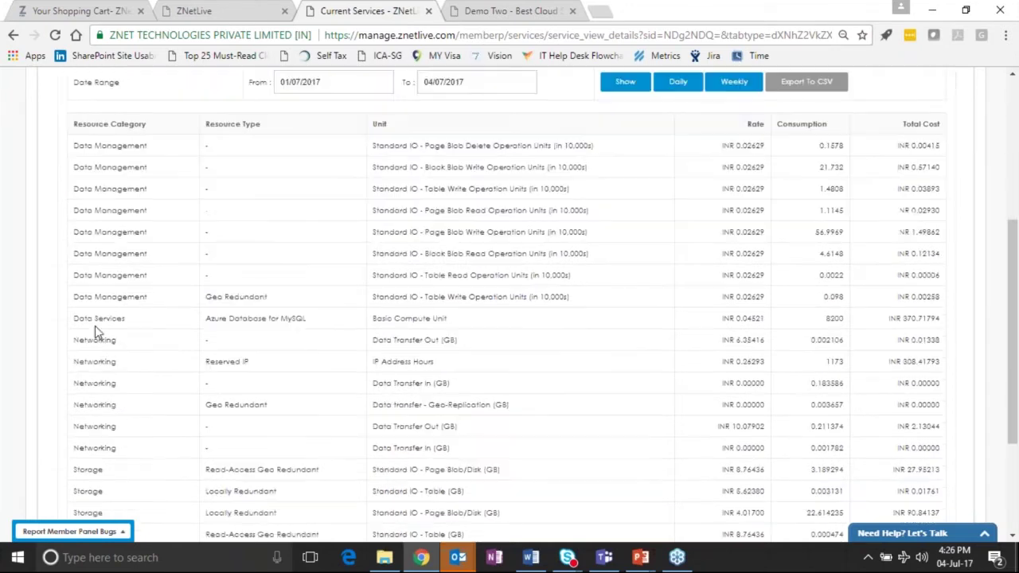
pyautogui.moveTo(95, 325); pyautogui.dragTo(95, 448)
pyautogui.click(626, 348)
pyautogui.moveTo(721, 344); pyautogui.dragTo(722, 344)
pyautogui.click(766, 347)
pyautogui.click(804, 350)
pyautogui.tripleClick(893, 323)
pyautogui.click(891, 323)
pyautogui.tripleClick(912, 319)
pyautogui.click(909, 319)
pyautogui.moveTo(897, 318); pyautogui.dragTo(941, 318)
pyautogui.click(926, 319)
pyautogui.moveTo(888, 318); pyautogui.dragTo(940, 320)
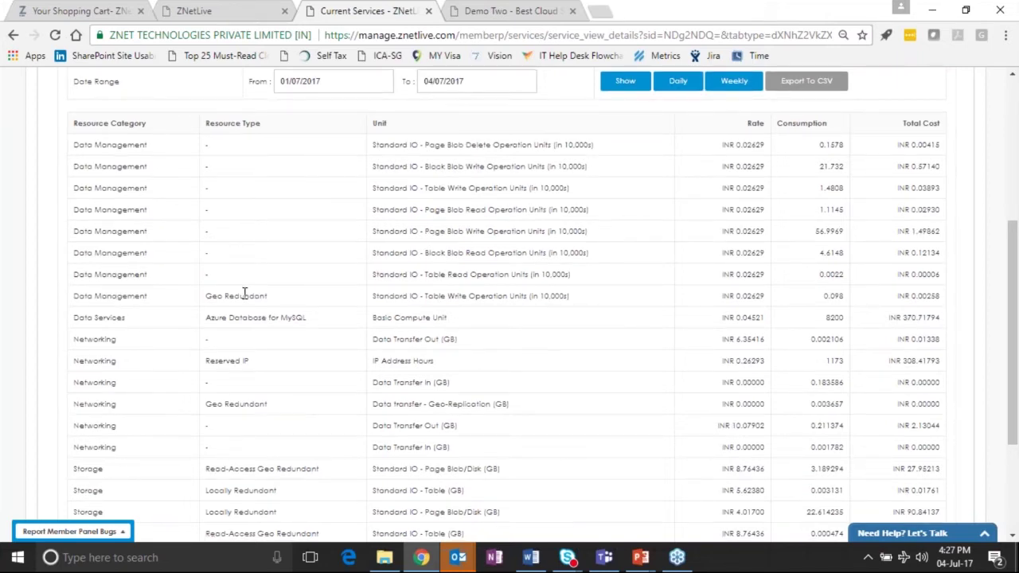
# Check the Total Amount row, then return to the ZNetLive admin settings tab.
pyautogui.scroll(-2, 244, 295)
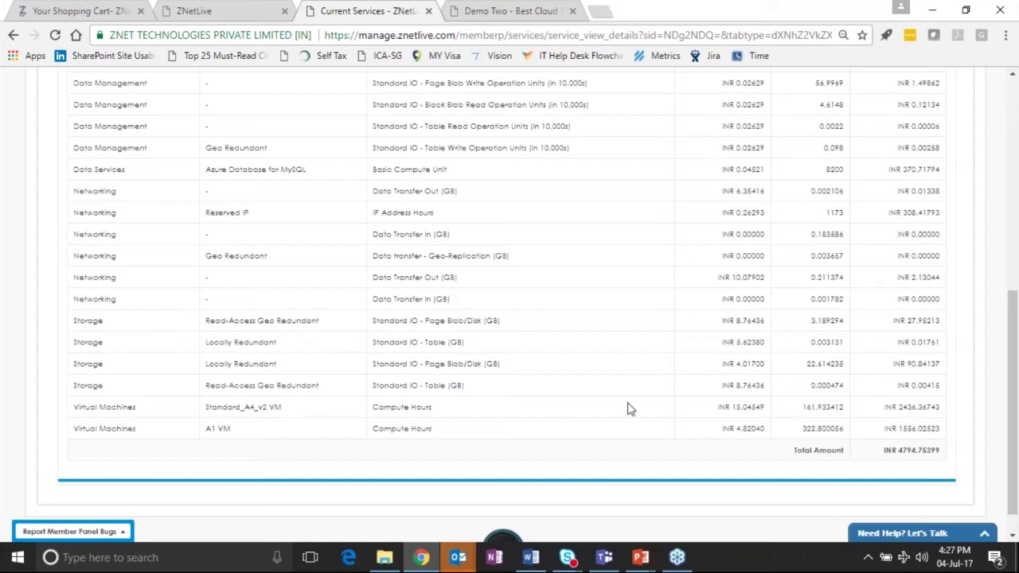
pyautogui.scroll(1, 523, 337)
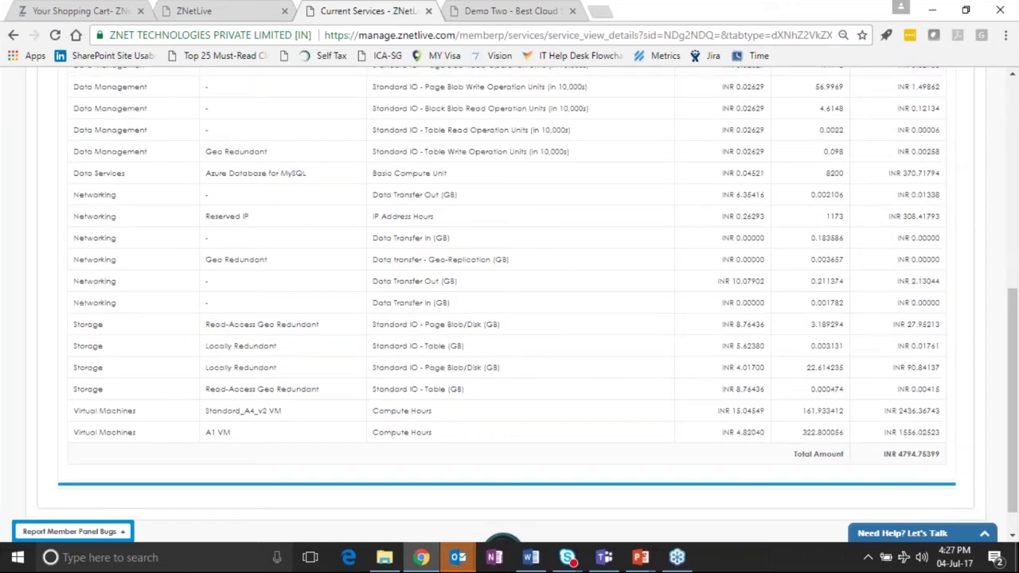
pyautogui.scroll(5, 510, 302)
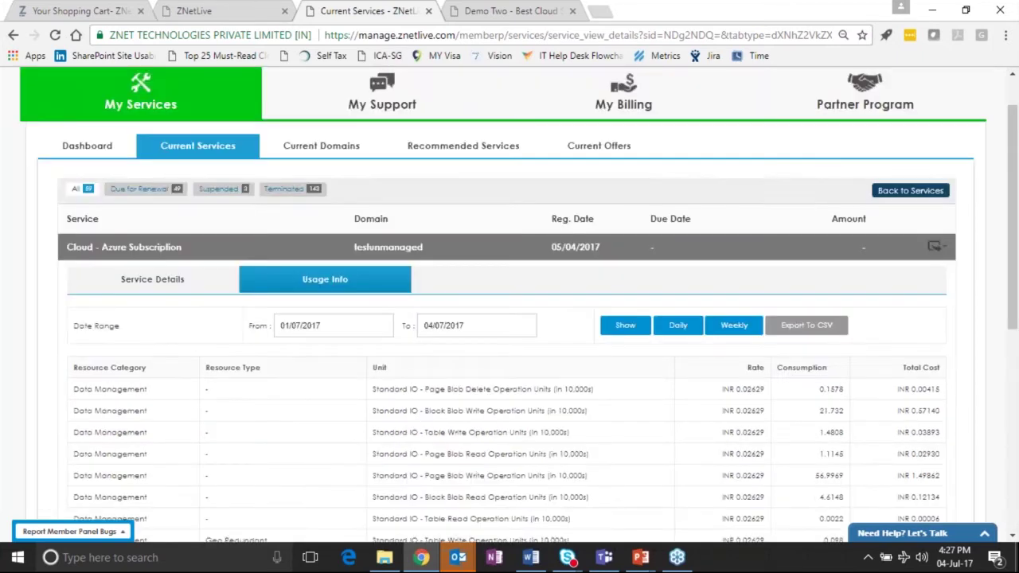
pyautogui.scroll(1, 1006, 109)
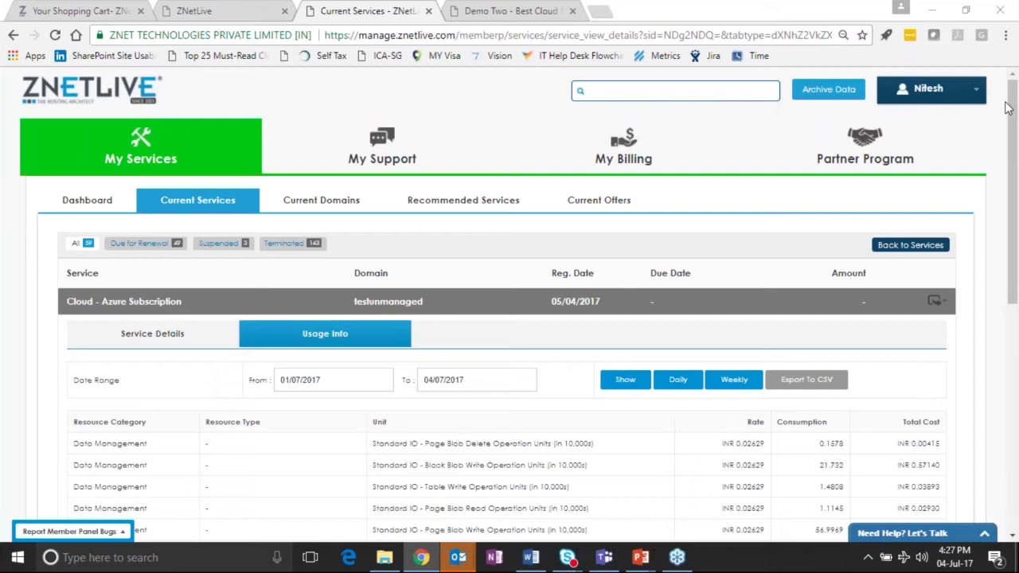
pyautogui.hotkey('ctrl', 'shift', 'Tab')
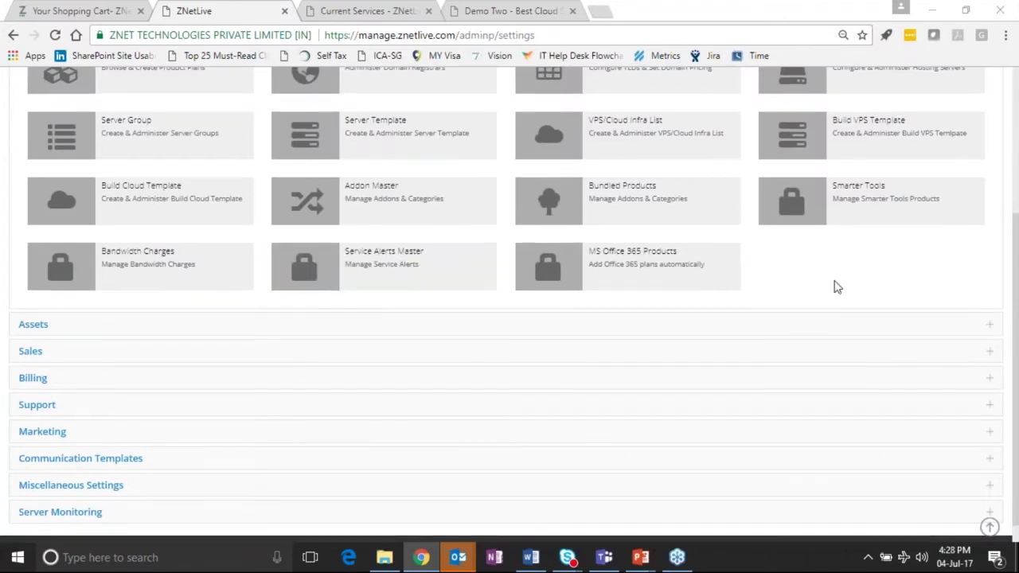
# Edit the MS Azure Cloud entry in Service Alerts Master to view its 70/80/90% thresholds.
pyautogui.scroll(1, 824, 357)
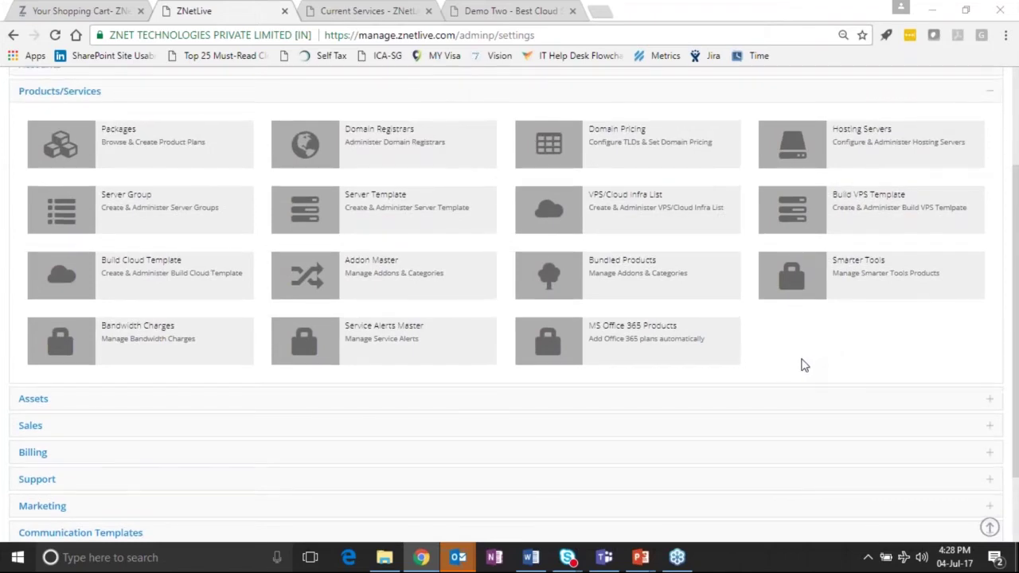
pyautogui.scroll(2, 803, 365)
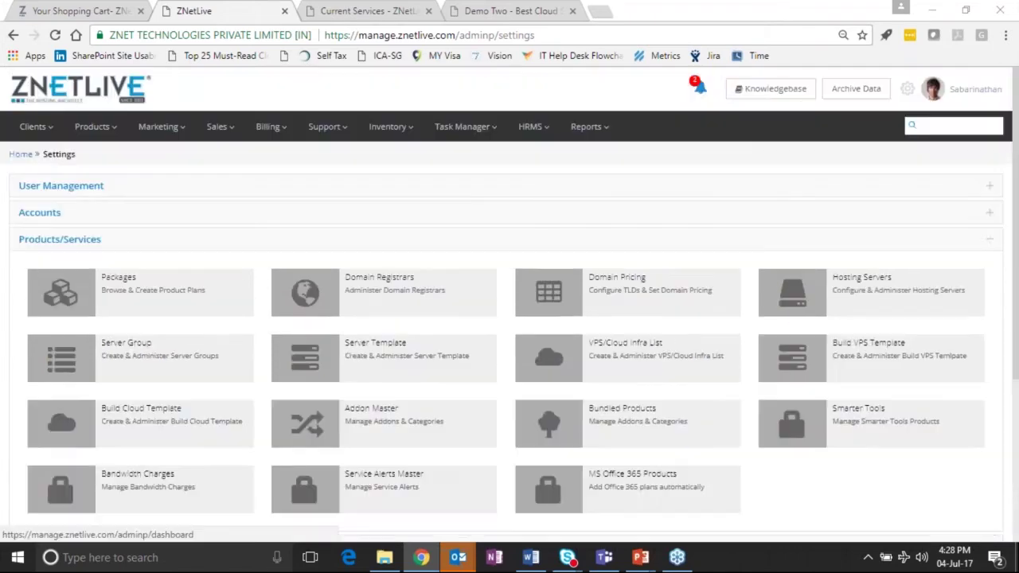
pyautogui.scroll(-1, 871, 495)
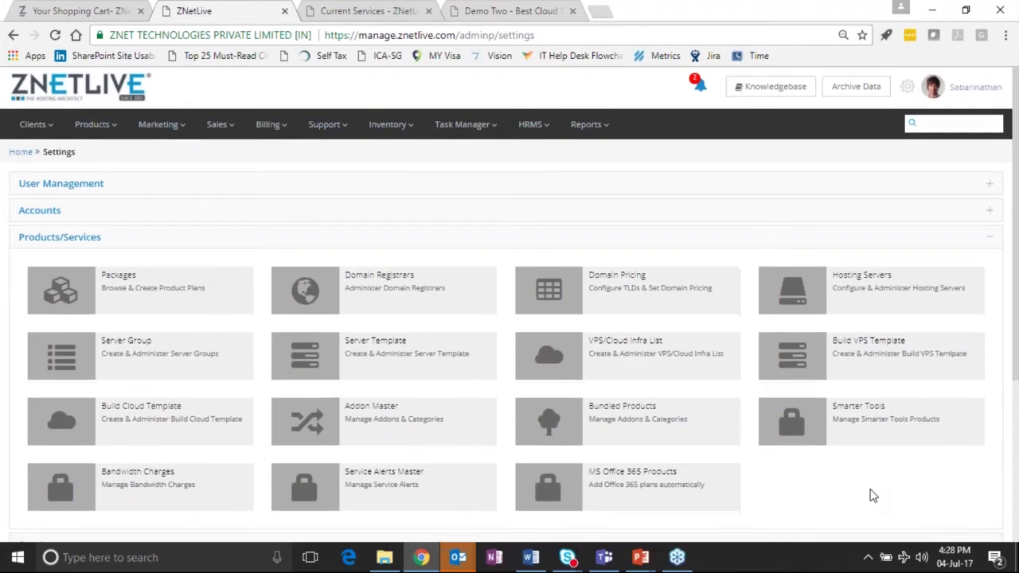
pyautogui.scroll(-2, 872, 495)
pyautogui.click(379, 342)
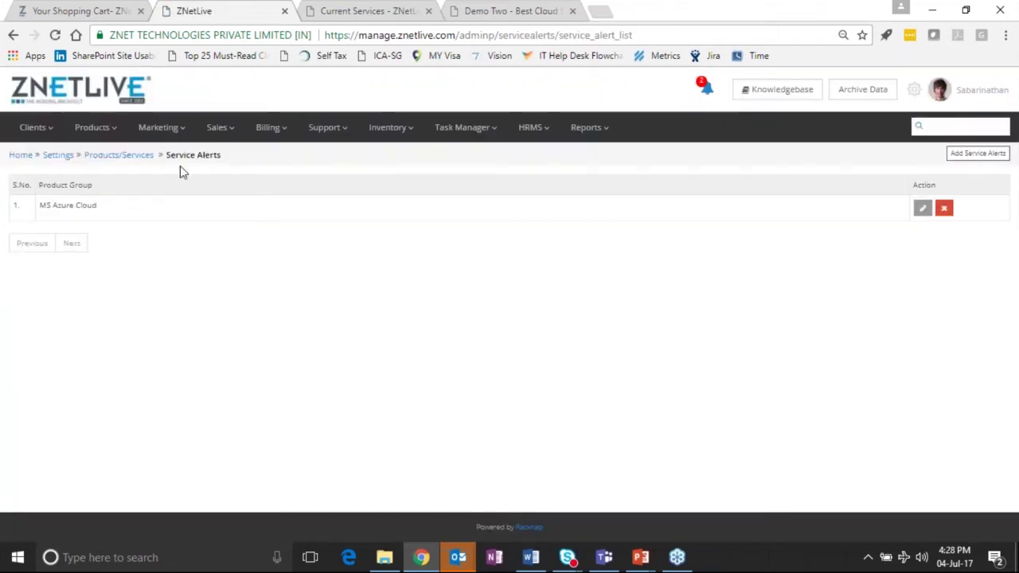
pyautogui.click(923, 210)
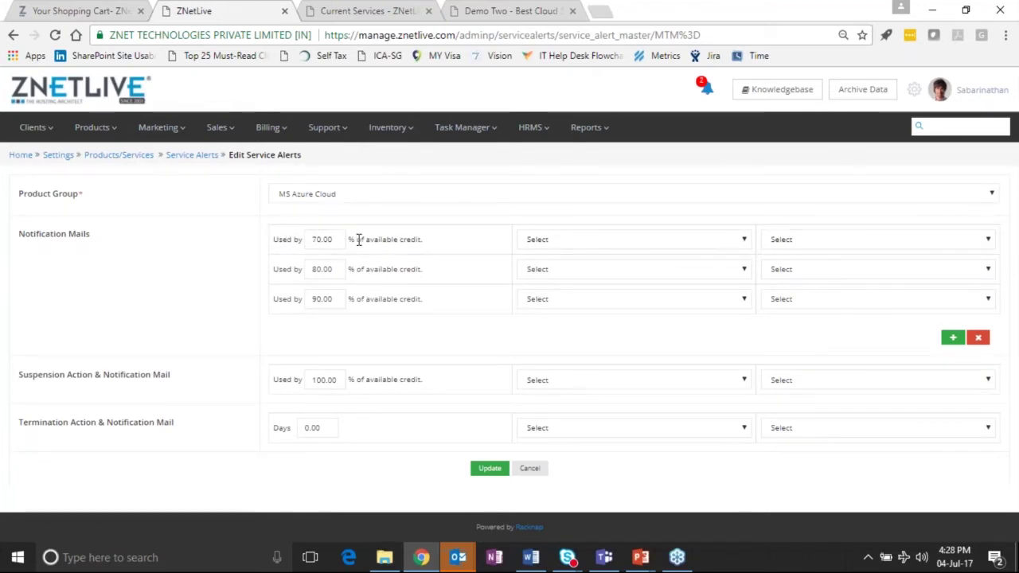
pyautogui.click(590, 246)
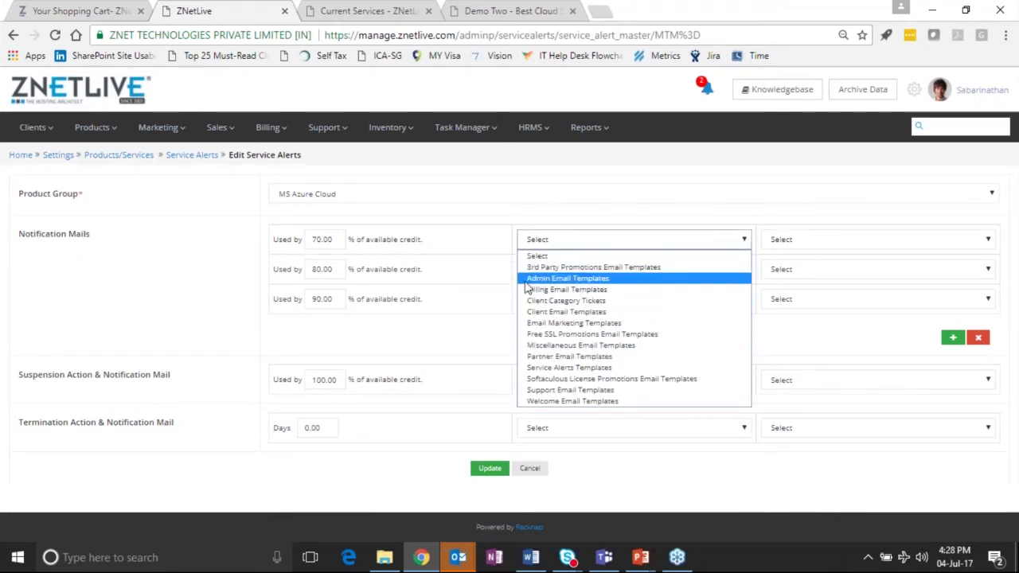
pyautogui.click(478, 246)
pyautogui.click(322, 269)
pyautogui.click(309, 298)
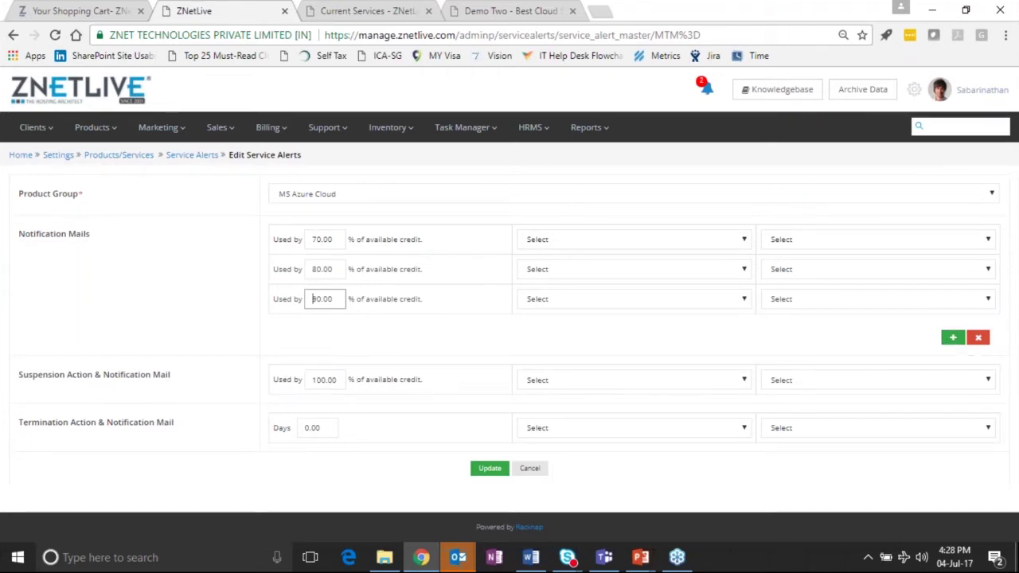
pyautogui.click(315, 379)
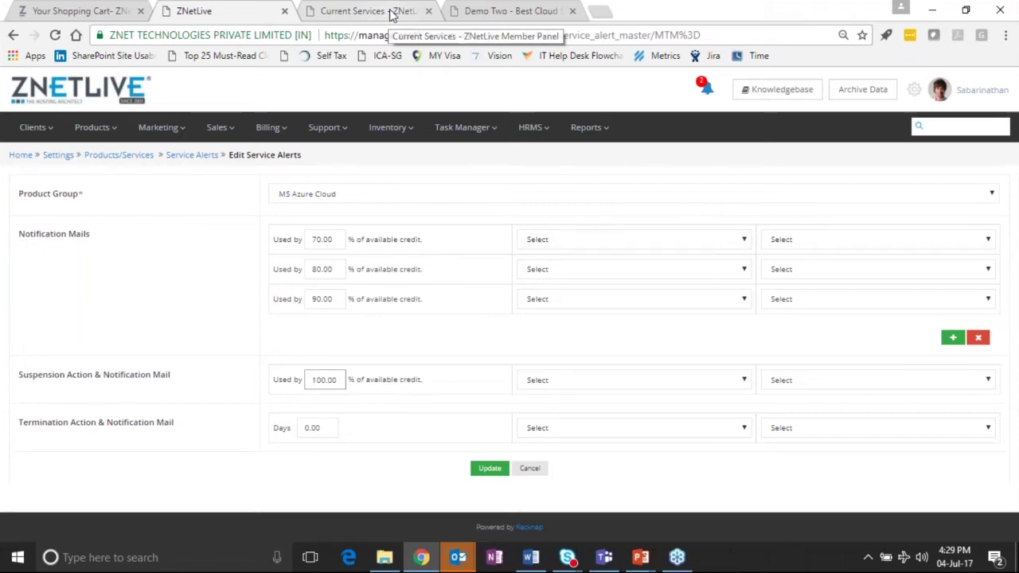
# Review the Azure subscription's Usage Info table of rates, consumption and total cost.
pyautogui.click(390, 16)
pyautogui.scroll(-1, 510, 318)
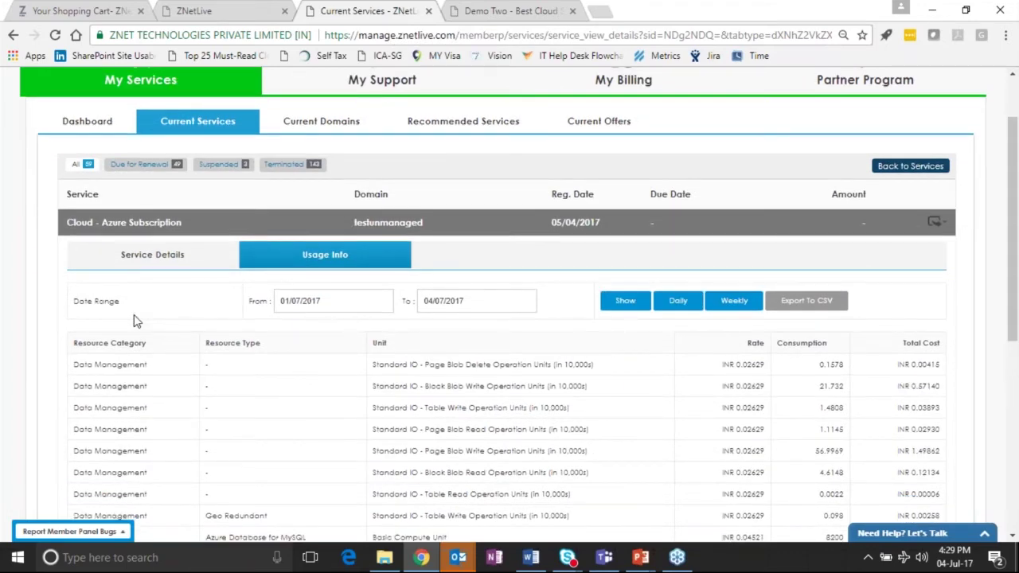
pyautogui.scroll(-2, 134, 320)
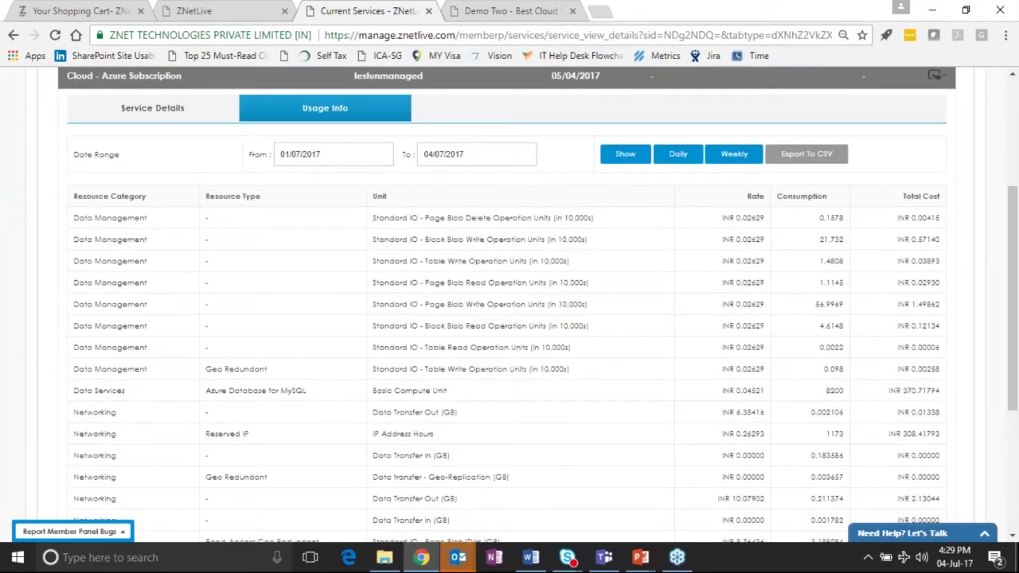
pyautogui.scroll(-3, 437, 372)
pyautogui.scroll(1, 437, 379)
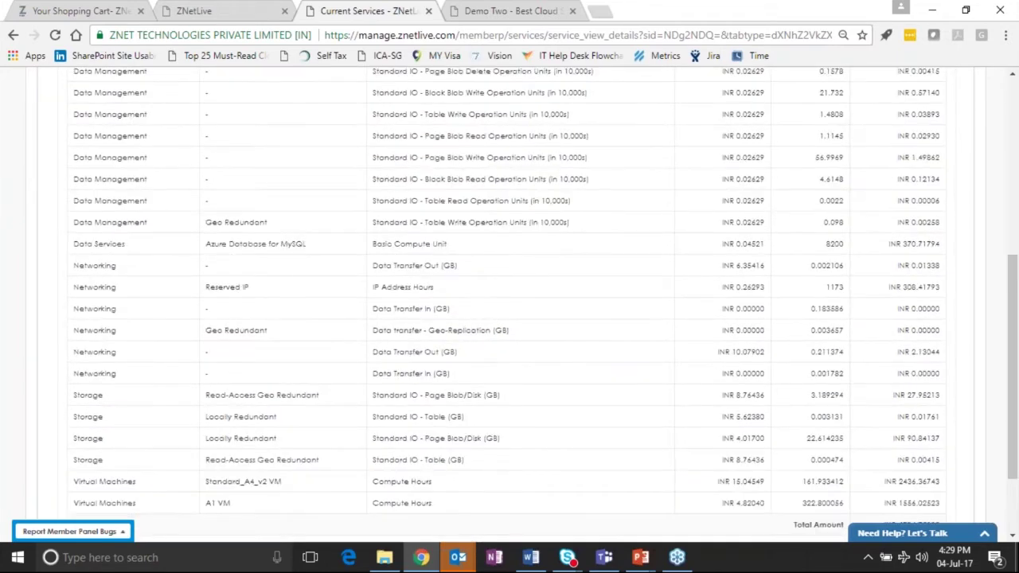
pyautogui.scroll(3, 436, 373)
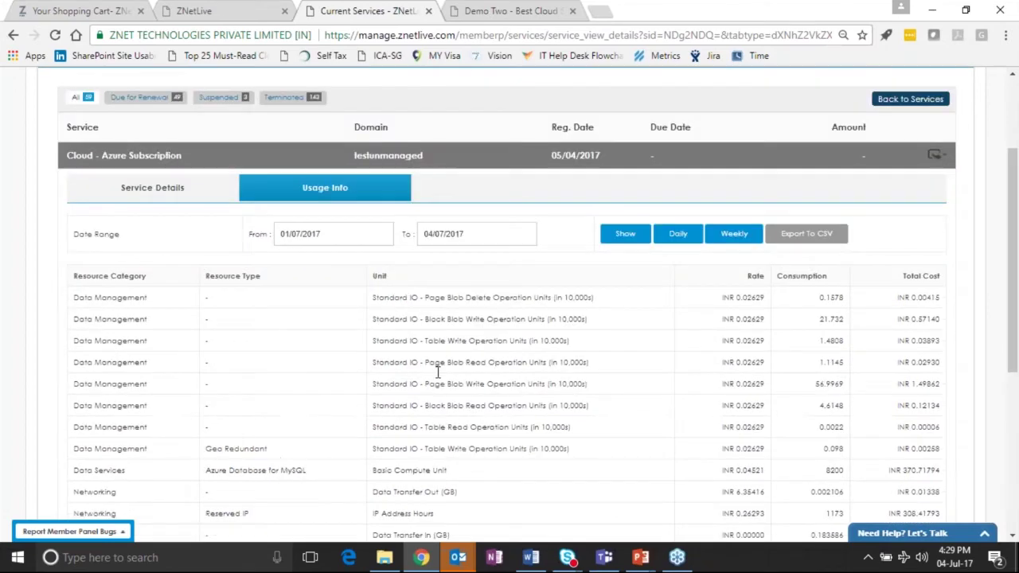
pyautogui.scroll(1, 437, 372)
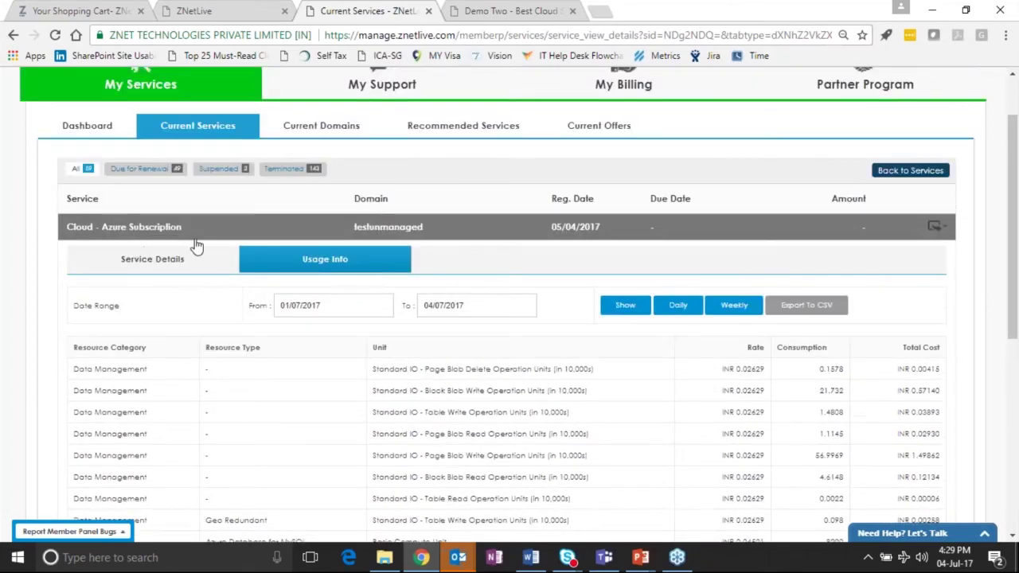
# View the Azure subscription's Service Details and highlight the testunmanaged domain line.
pyautogui.click(159, 255)
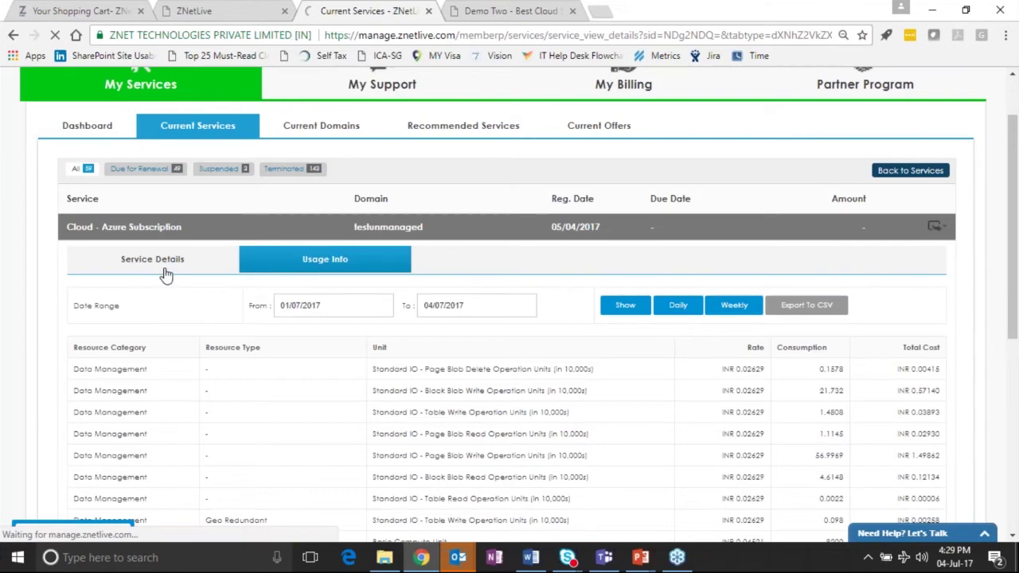
pyautogui.scroll(-1, 179, 354)
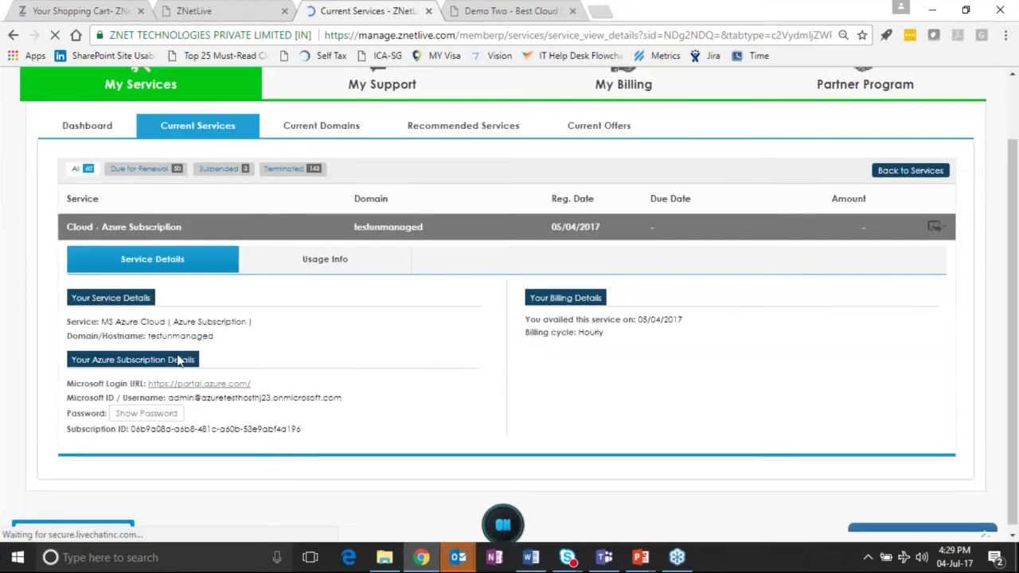
pyautogui.doubleClick(182, 334)
pyautogui.click(220, 331)
pyautogui.moveTo(257, 318); pyautogui.dragTo(100, 317)
pyautogui.click(117, 316)
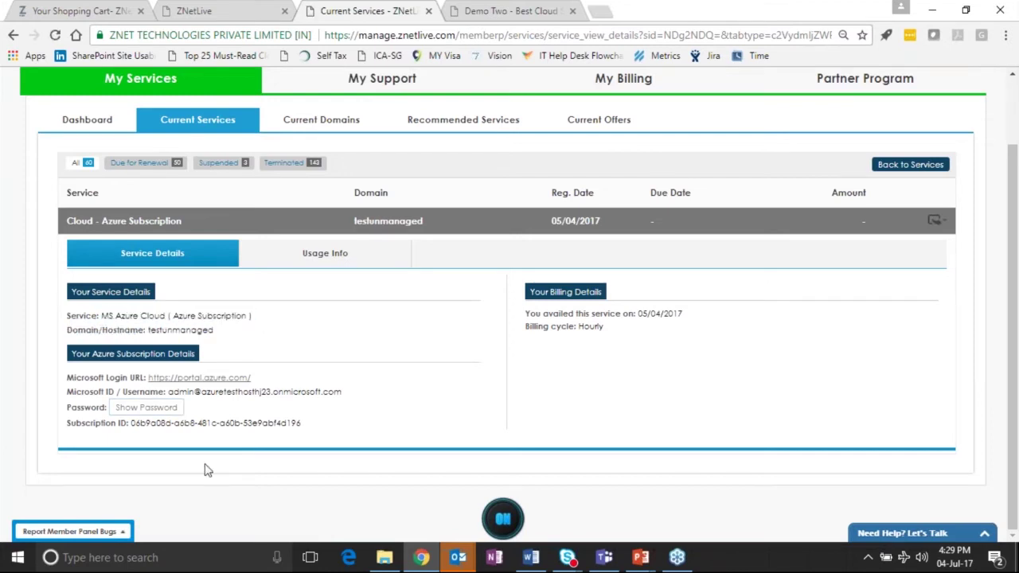
# Highlight the username and password lines, then return to the Current Services list.
pyautogui.moveTo(187, 392); pyautogui.dragTo(291, 403)
pyautogui.click(247, 445)
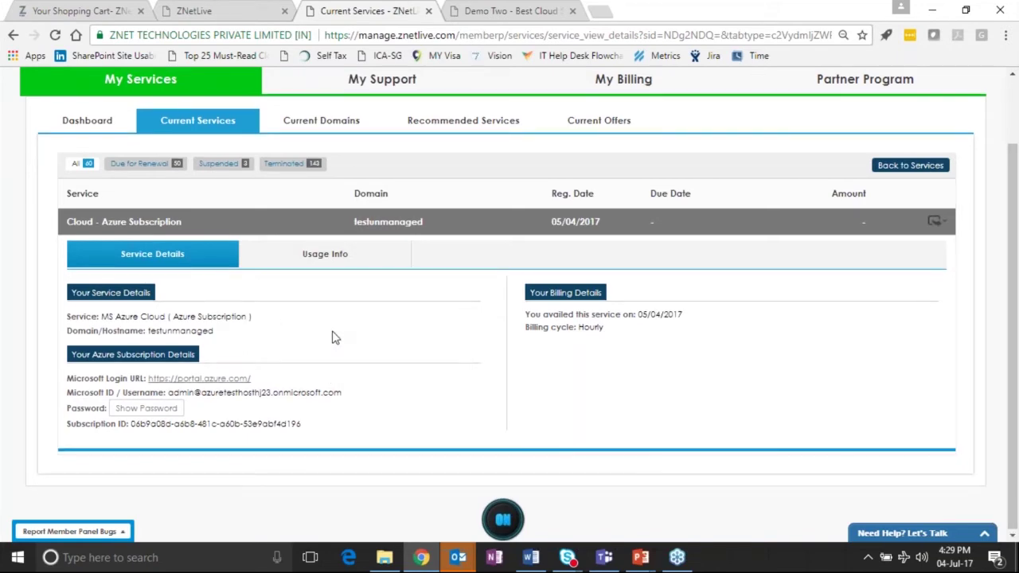
pyautogui.scroll(2, 334, 337)
pyautogui.click(198, 200)
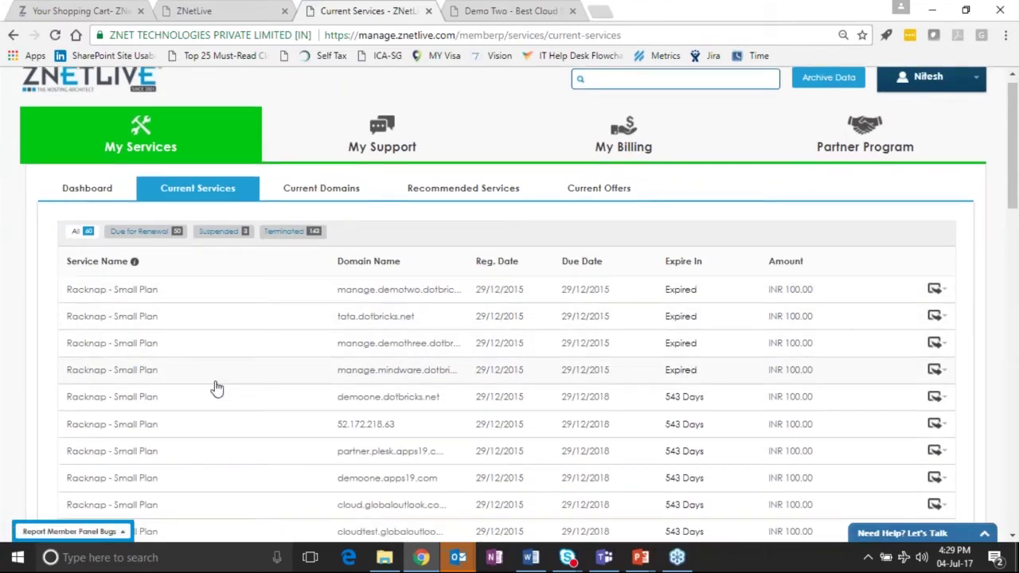
# Find Office 365 - Essential Suite in the services list and review its service details.
pyautogui.scroll(-2, 217, 387)
pyautogui.scroll(-2, 217, 387)
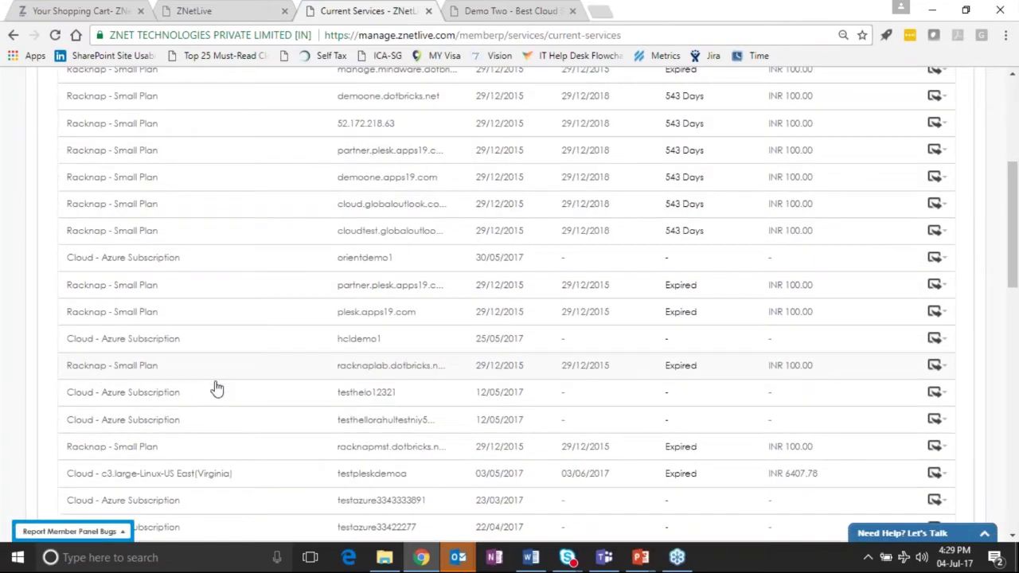
pyautogui.scroll(-3, 216, 388)
pyautogui.scroll(-1, 216, 387)
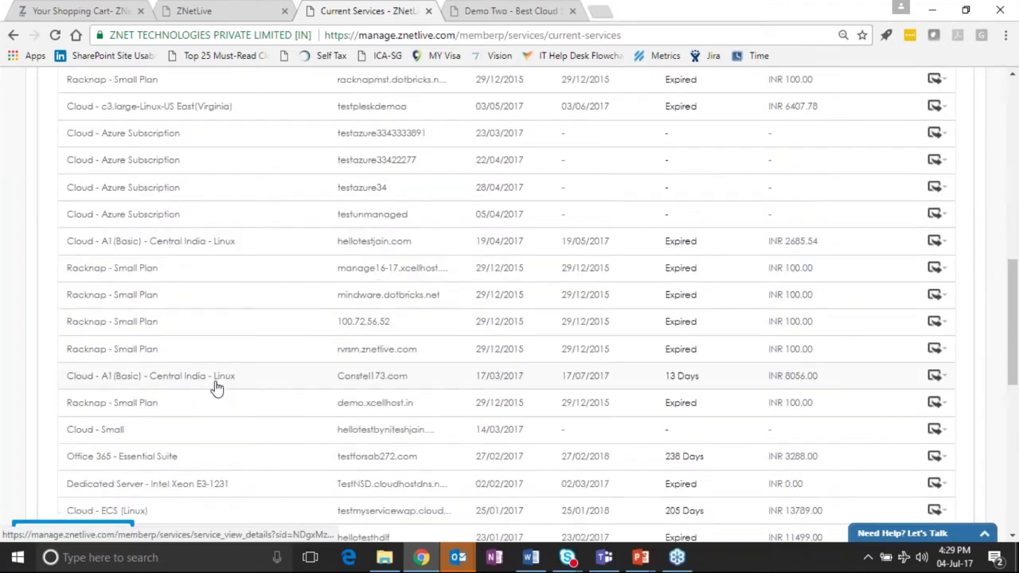
pyautogui.scroll(-1, 132, 400)
pyautogui.click(130, 395)
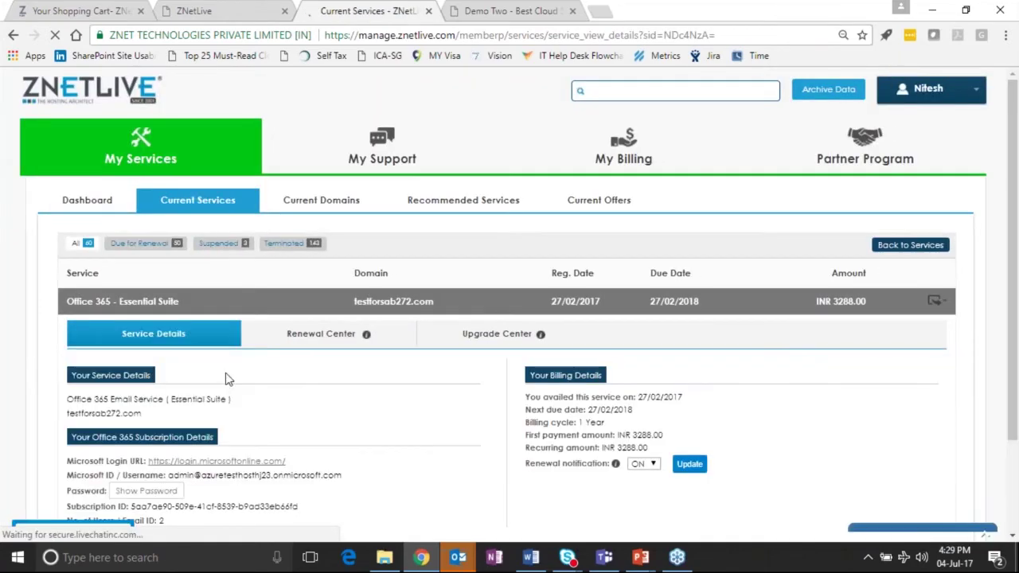
pyautogui.scroll(-1, 212, 329)
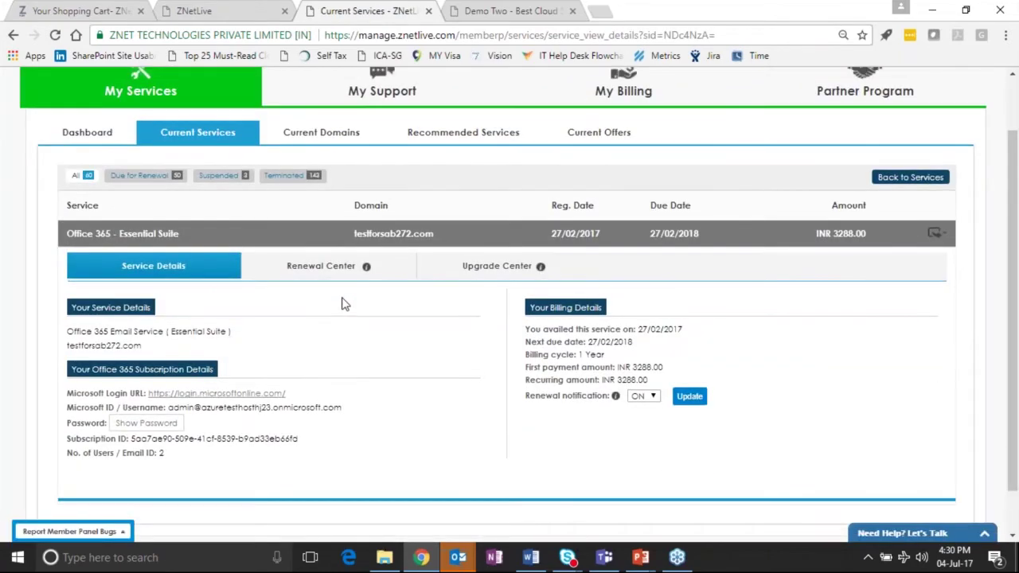
pyautogui.scroll(1, 345, 304)
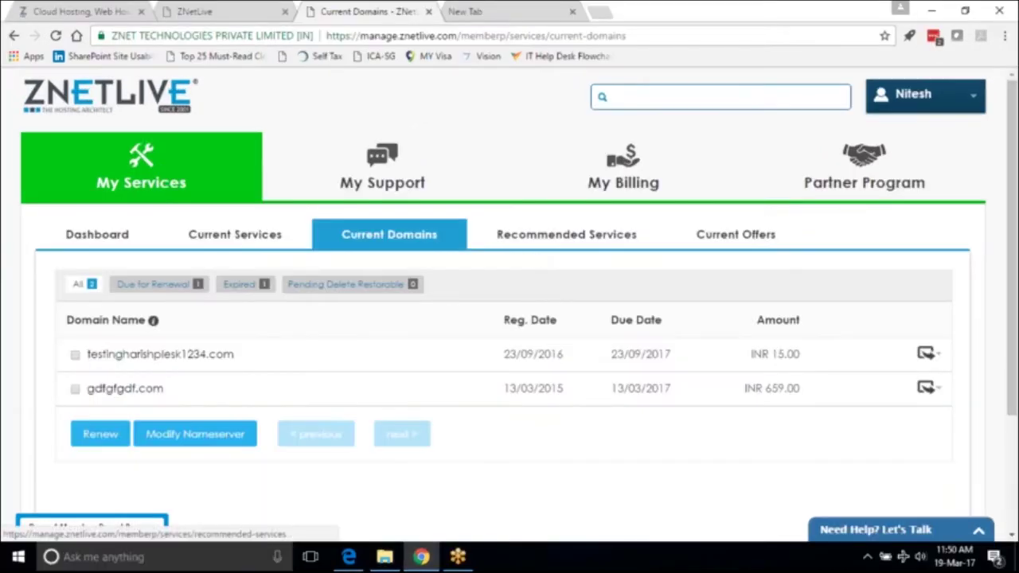
# View Recommended Services and the empty Current Offers, then list all 34 support tickets under My Tickets.
pyautogui.click(565, 237)
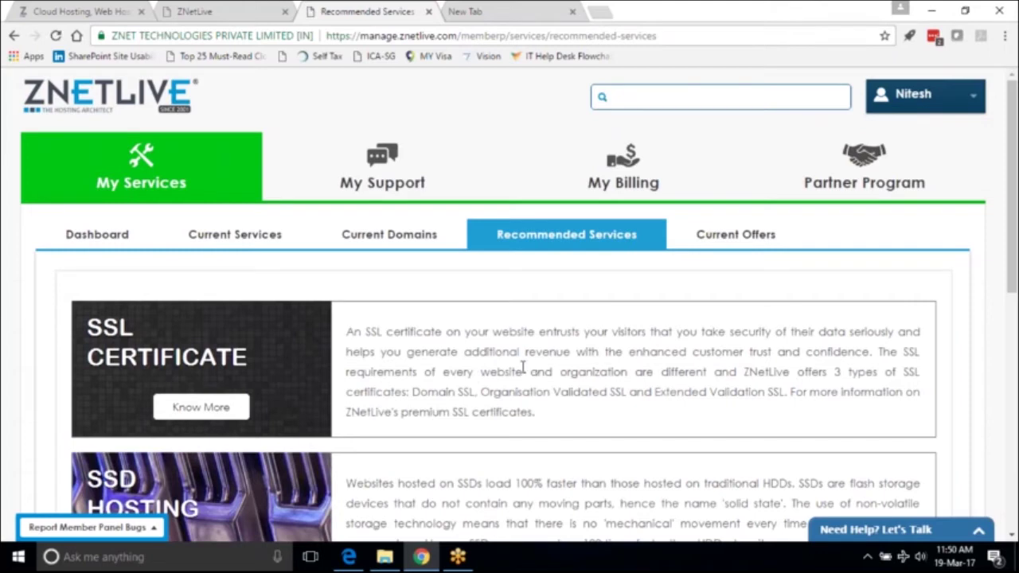
pyautogui.click(718, 234)
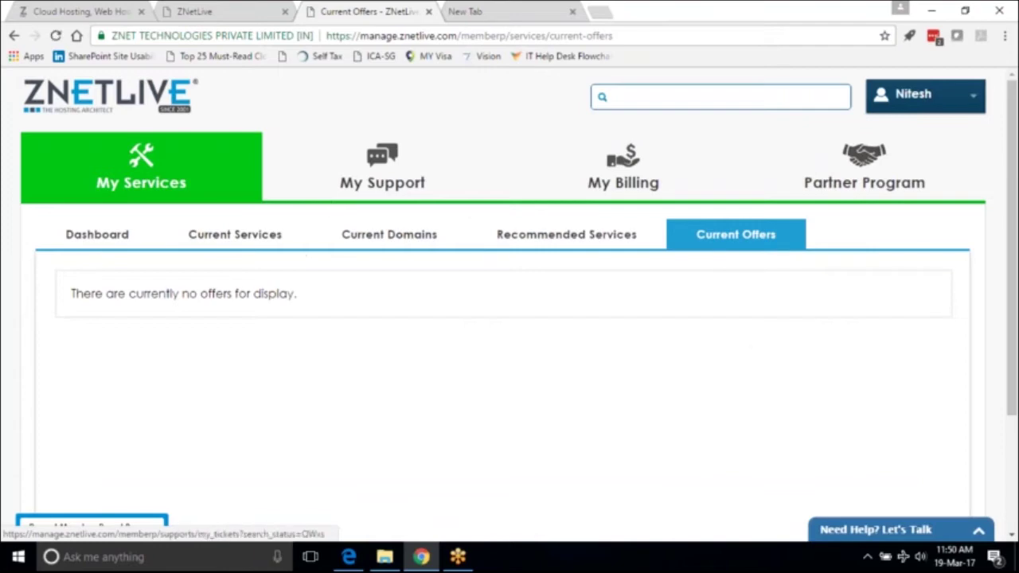
pyautogui.click(92, 523)
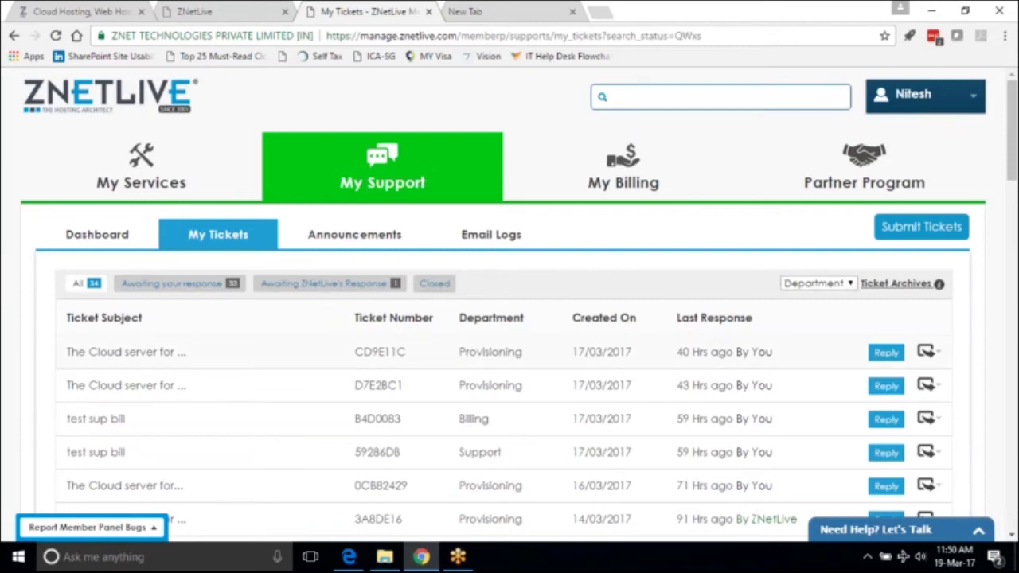
# View ticket CD9E11C about the Cloud server.
pyautogui.click(120, 354)
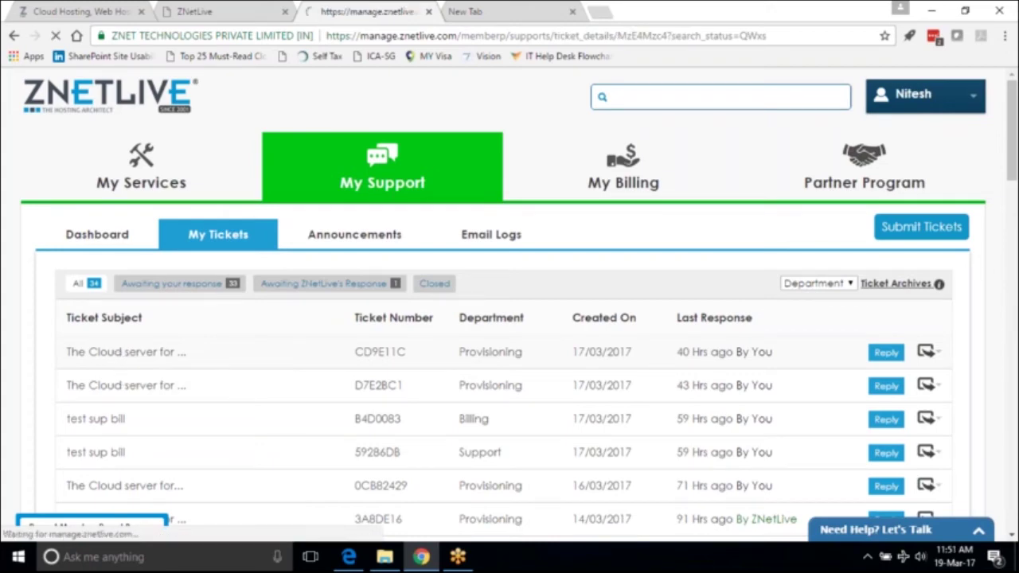
pyautogui.moveTo(1016, 272); pyautogui.dragTo(1012, 319)
pyautogui.scroll(1, 1012, 318)
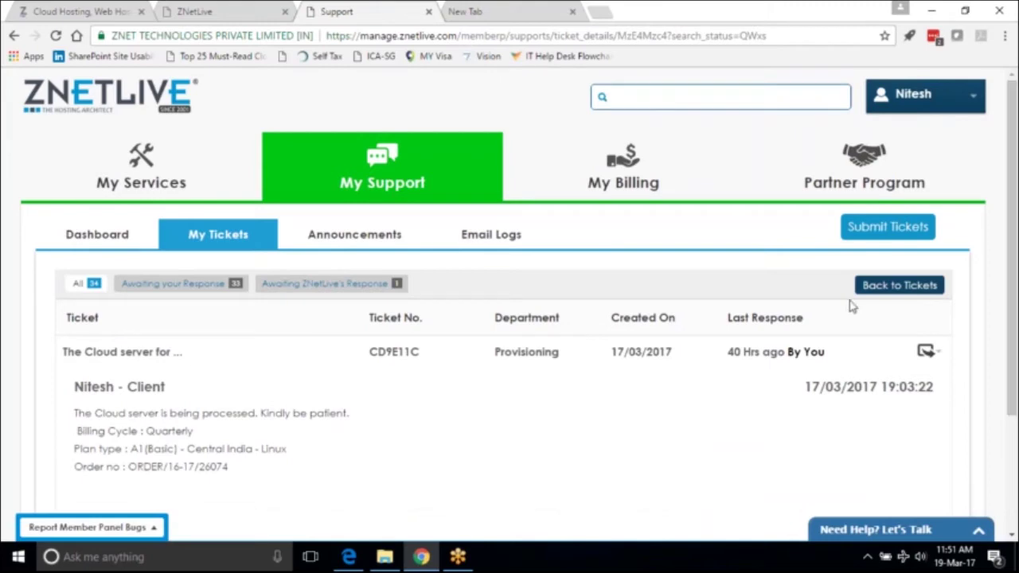
# Start a new support ticket for the testz.apps19.com hosting service.
pyautogui.click(876, 238)
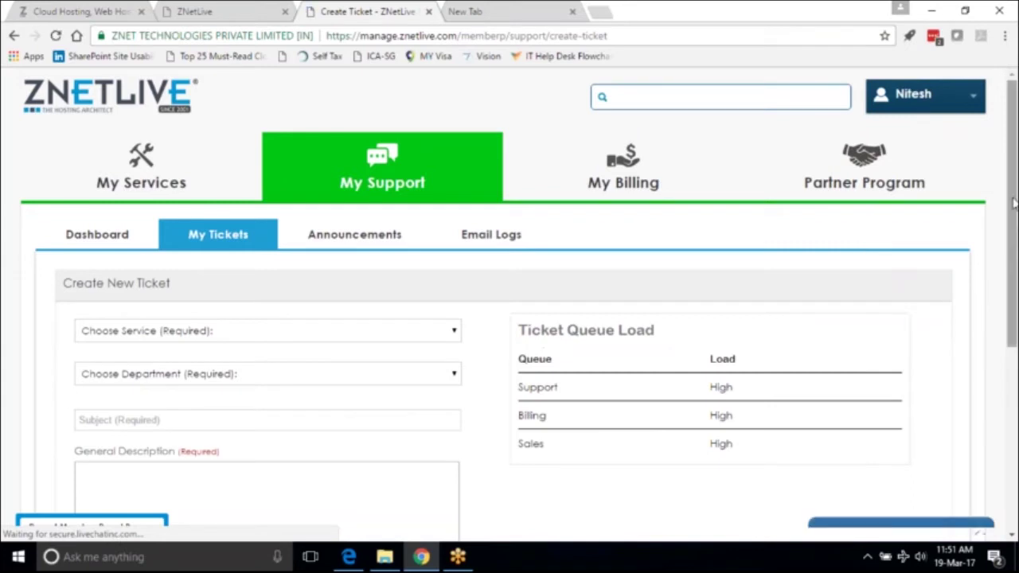
pyautogui.moveTo(1012, 205); pyautogui.dragTo(1014, 282)
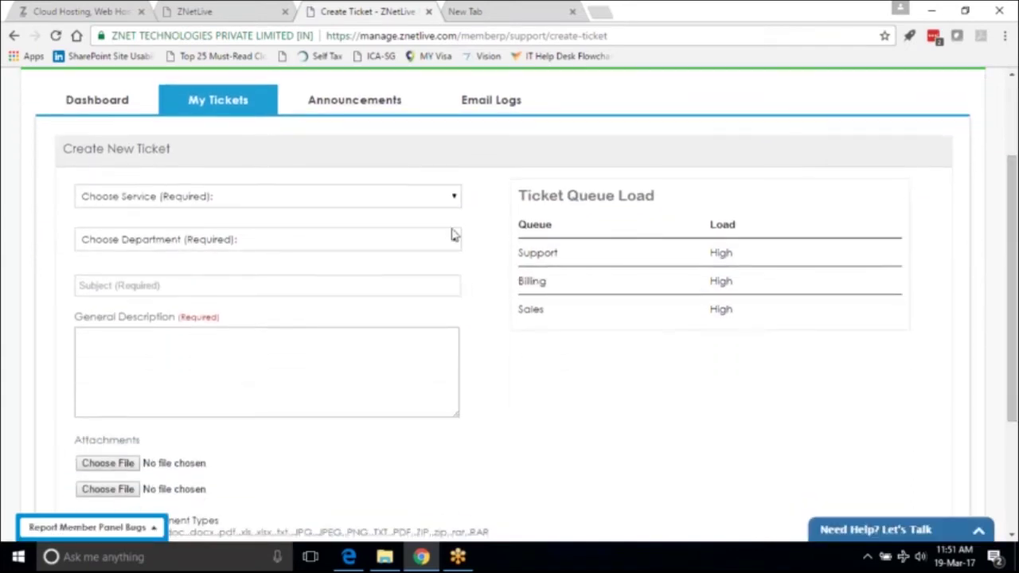
pyautogui.click(347, 196)
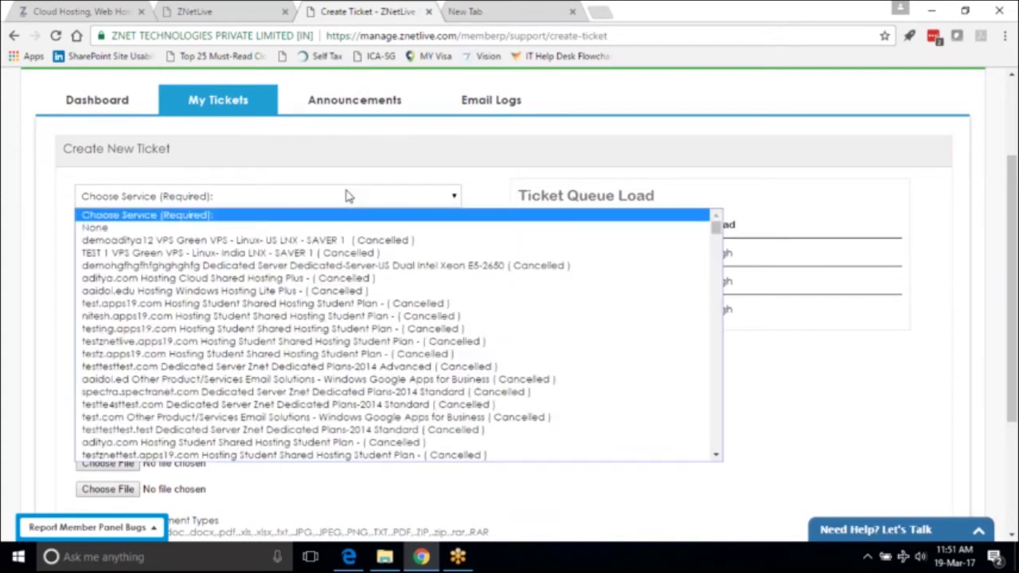
pyautogui.click(350, 354)
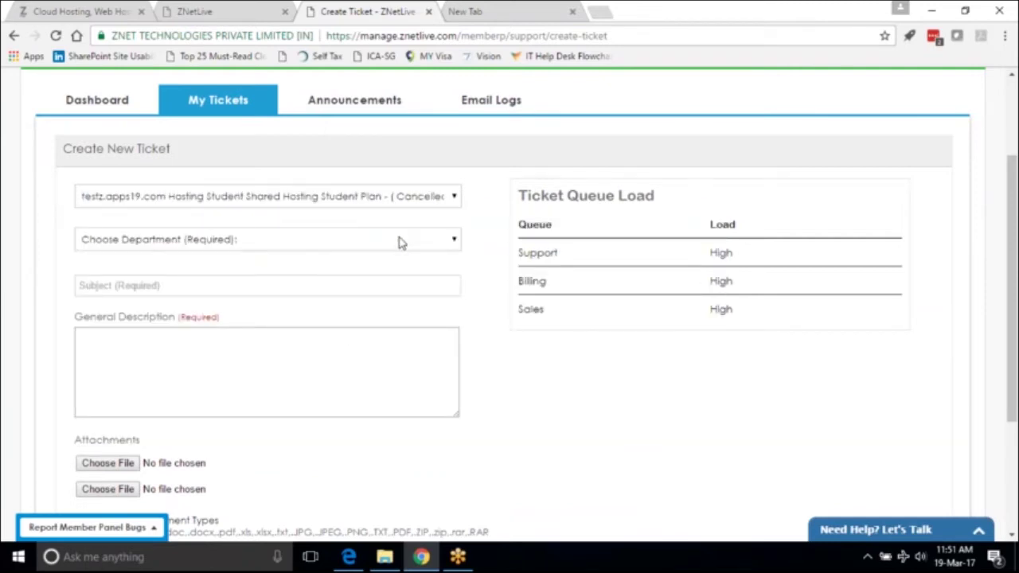
# Set department Support, issue FTP, and the question 'How do I add FTP in cPanel?'.
pyautogui.click(400, 240)
pyautogui.click(359, 335)
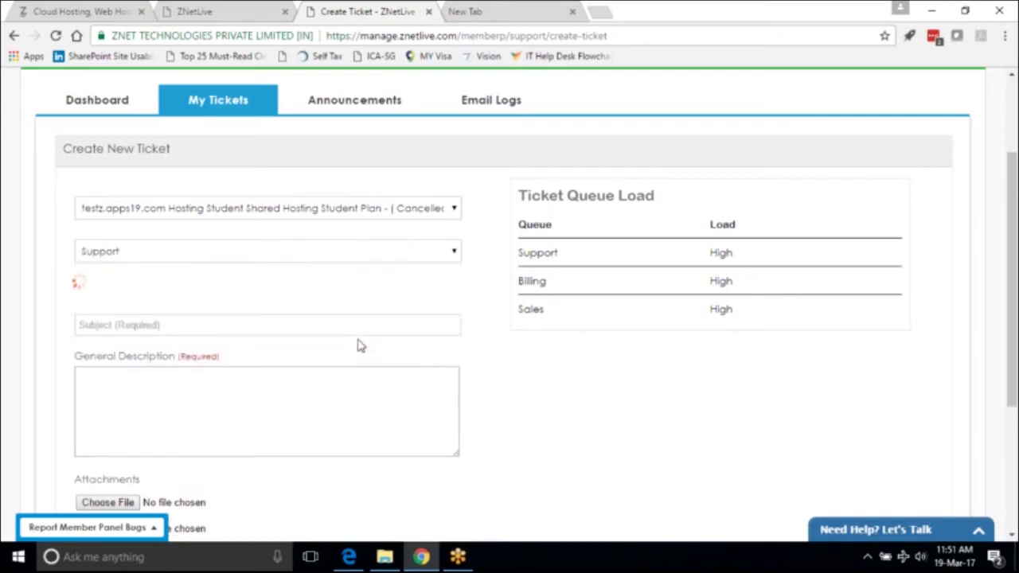
pyautogui.click(314, 275)
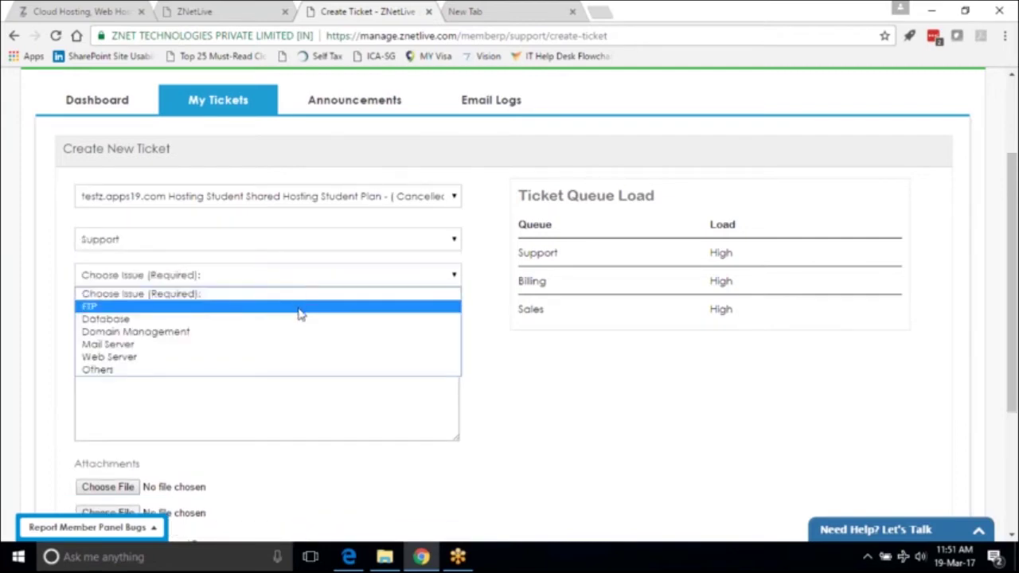
pyautogui.click(300, 314)
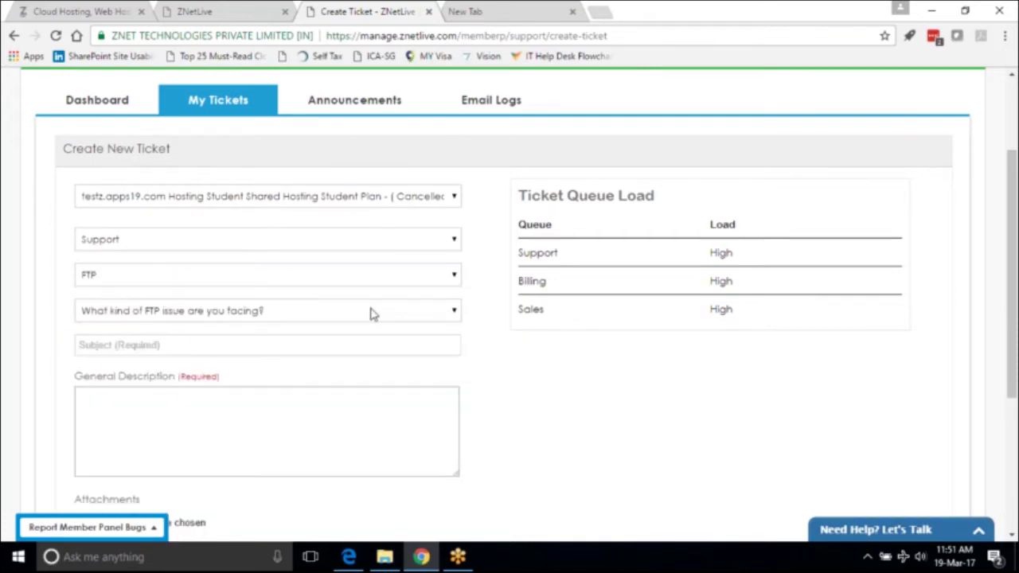
pyautogui.click(430, 320)
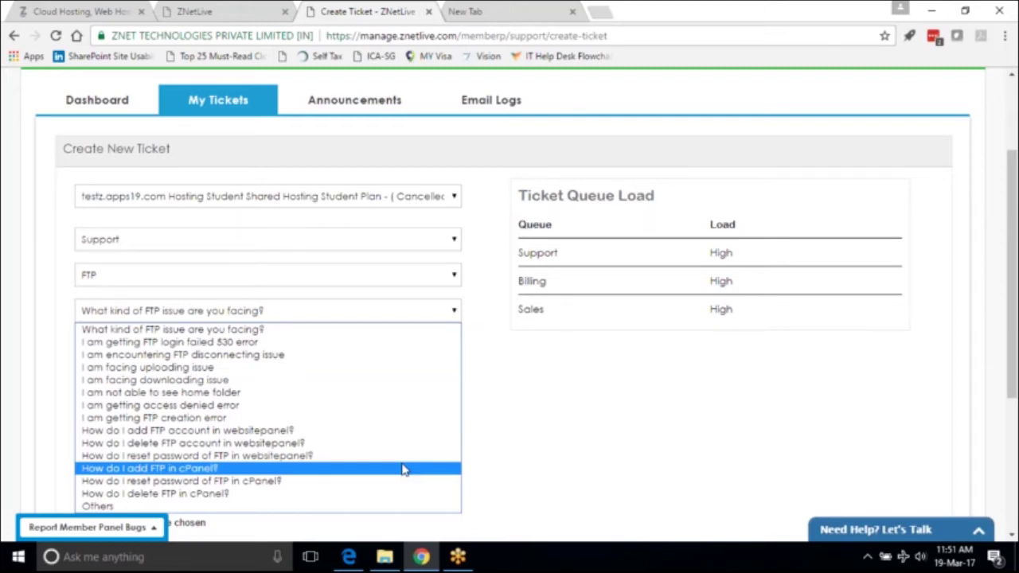
pyautogui.click(402, 469)
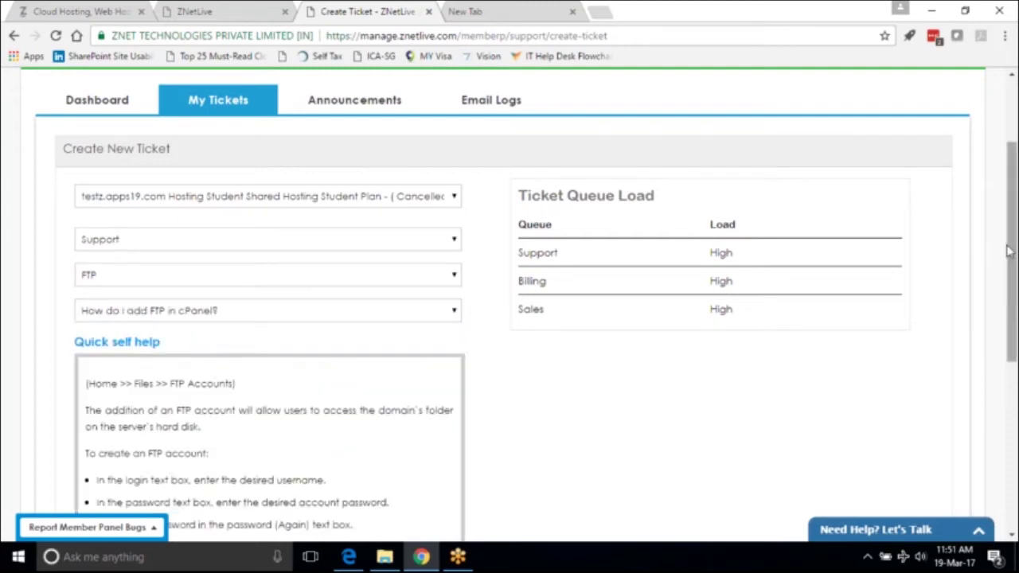
# Answer 'No' to whether the self-help resolved the issue, revealing the Subject field.
pyautogui.moveTo(1011, 251); pyautogui.dragTo(1016, 345)
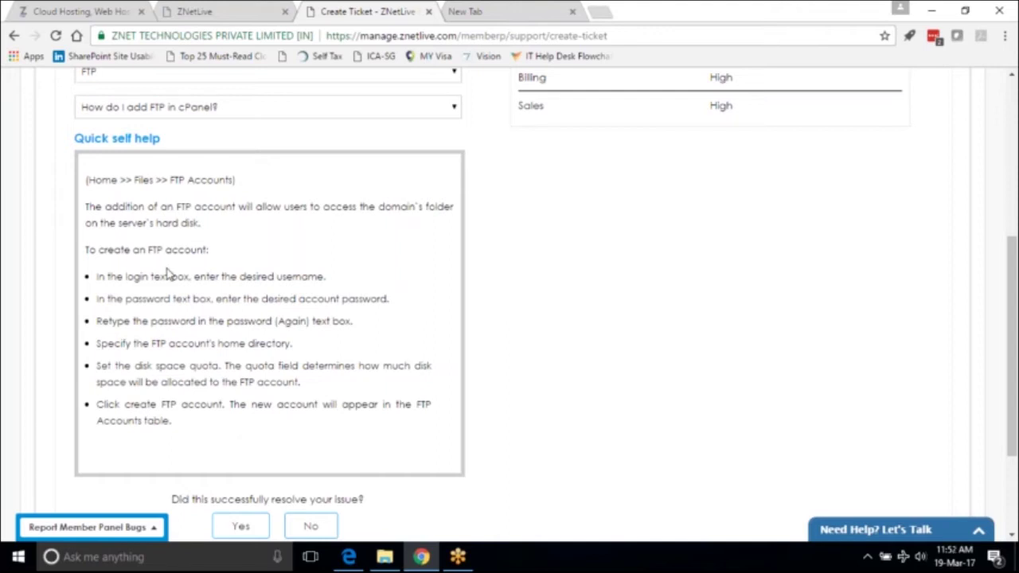
pyautogui.click(312, 525)
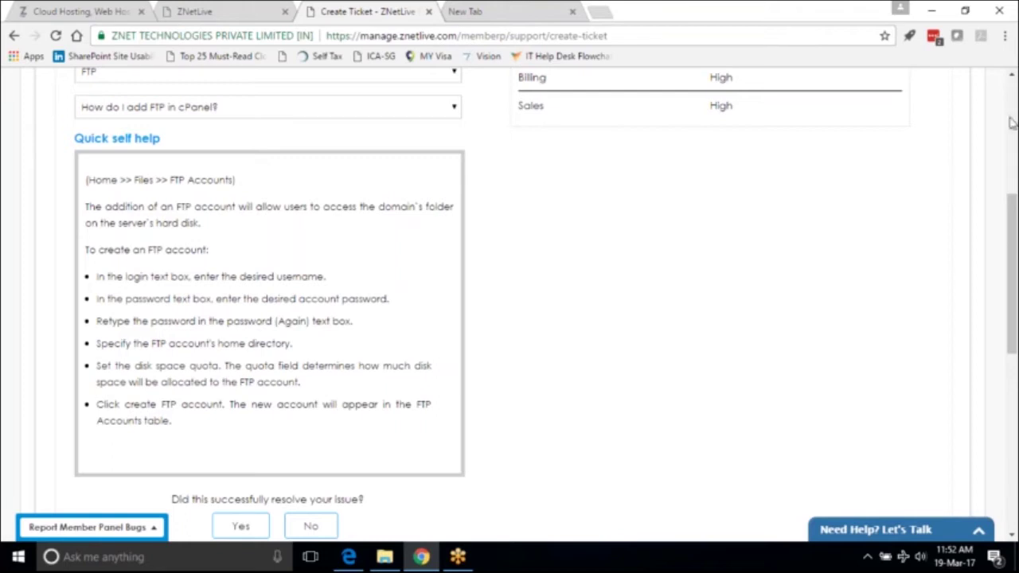
pyautogui.moveTo(1012, 209); pyautogui.dragTo(1013, 321)
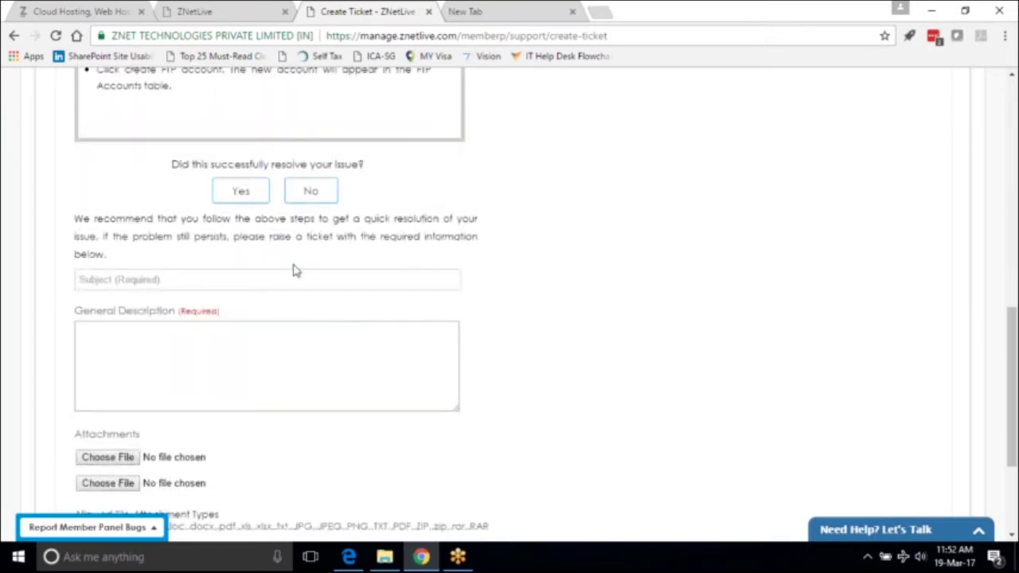
# Submit the ticket with subject 'FTP Issue' and description 'Unable to FTP.'.
pyautogui.write('FTP Idu')
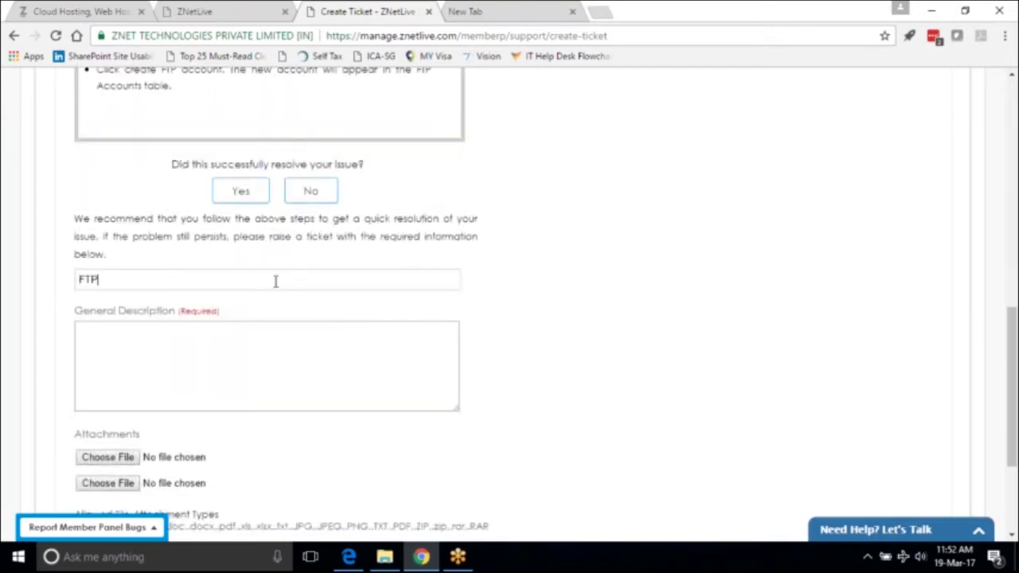
pyautogui.press('BackSpace')
pyautogui.press('BackSpace')
pyautogui.write('ssue')
pyautogui.click(242, 354)
pyautogui.write('Unable to FTP.')
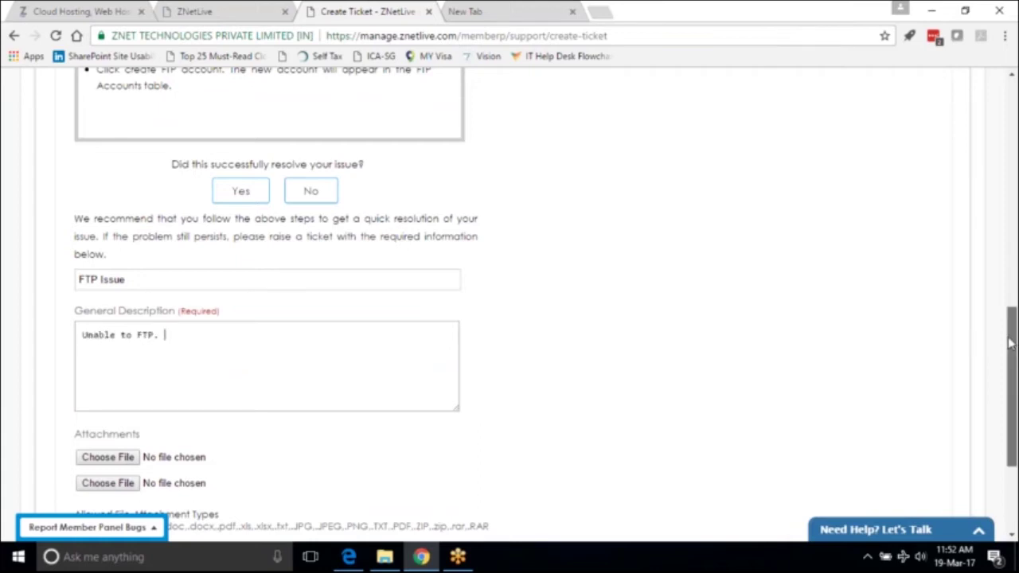
pyautogui.moveTo(1011, 350); pyautogui.dragTo(1012, 406)
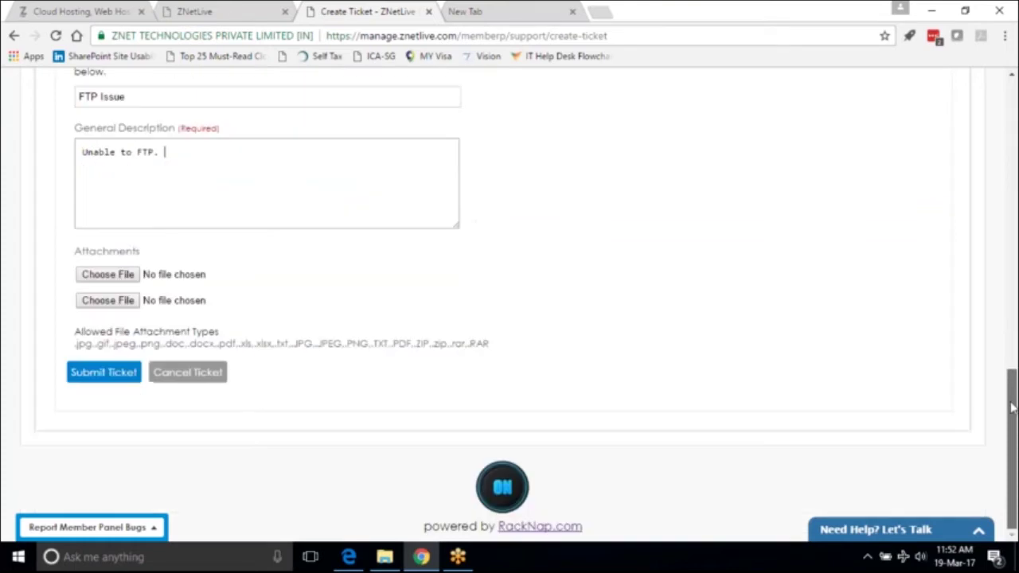
pyautogui.click(114, 380)
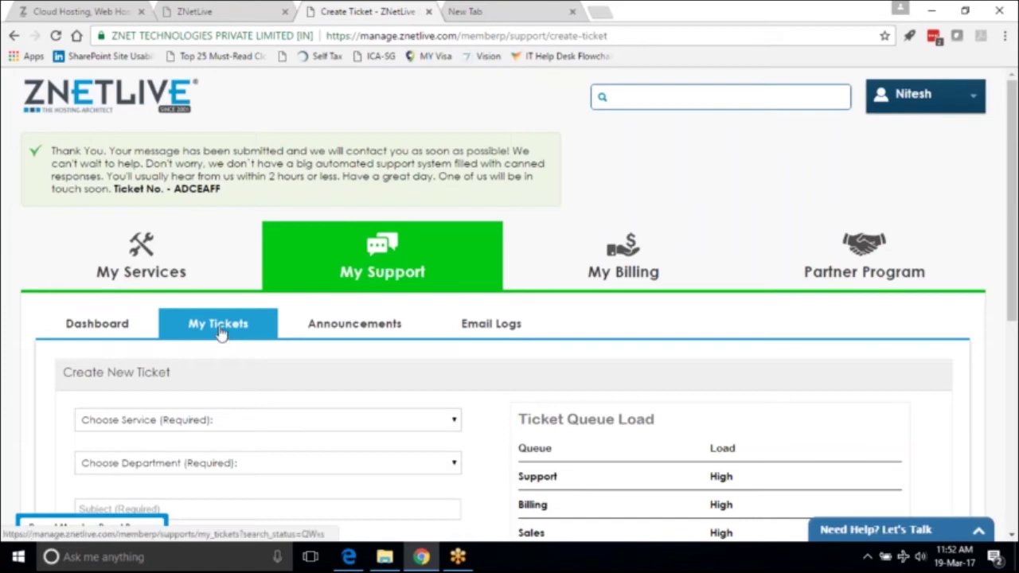
# Open the 'FTP Issue' ticket from My Tickets.
pyautogui.click(218, 323)
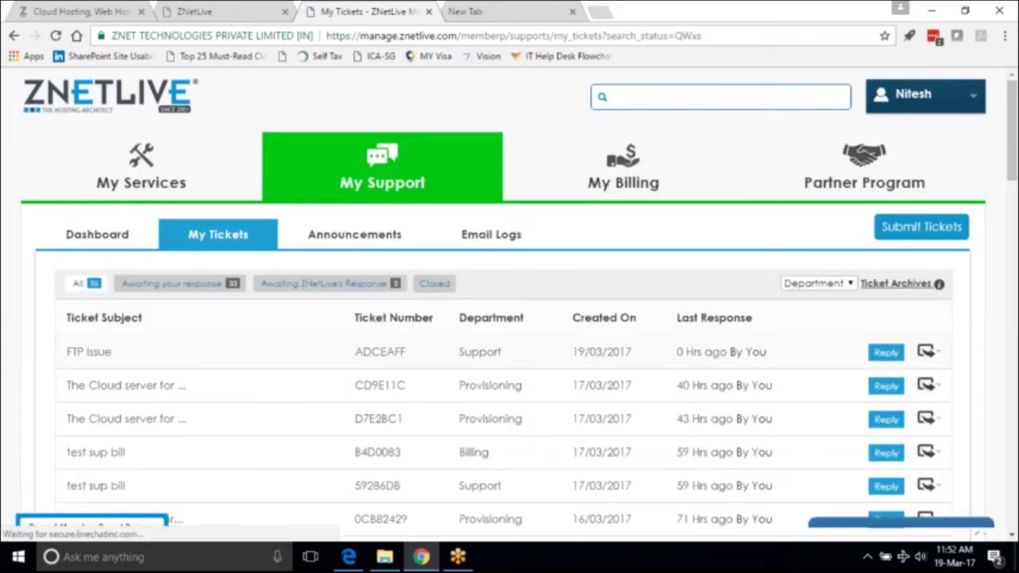
pyautogui.click(403, 353)
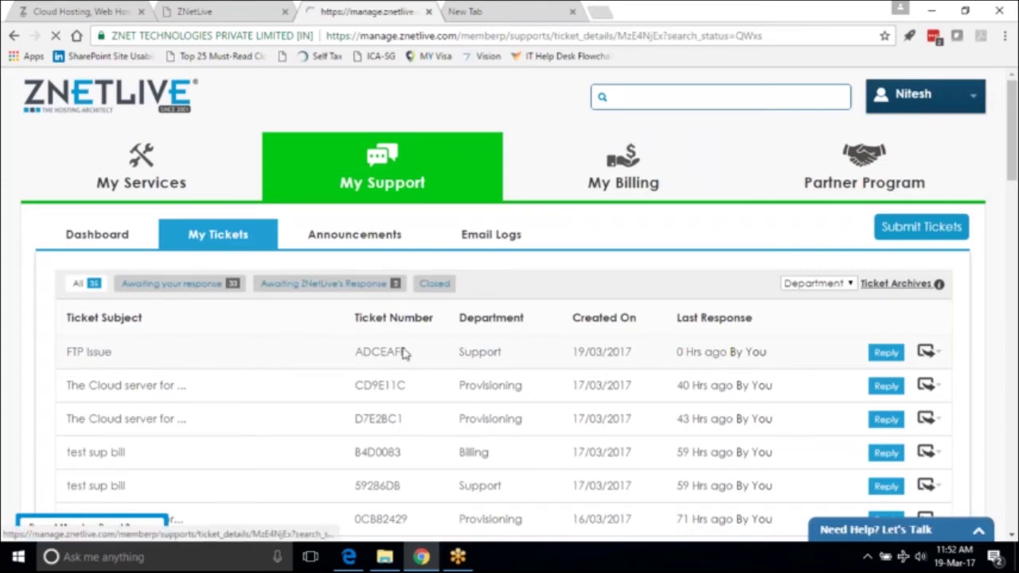
pyautogui.moveTo(1014, 187); pyautogui.dragTo(1014, 430)
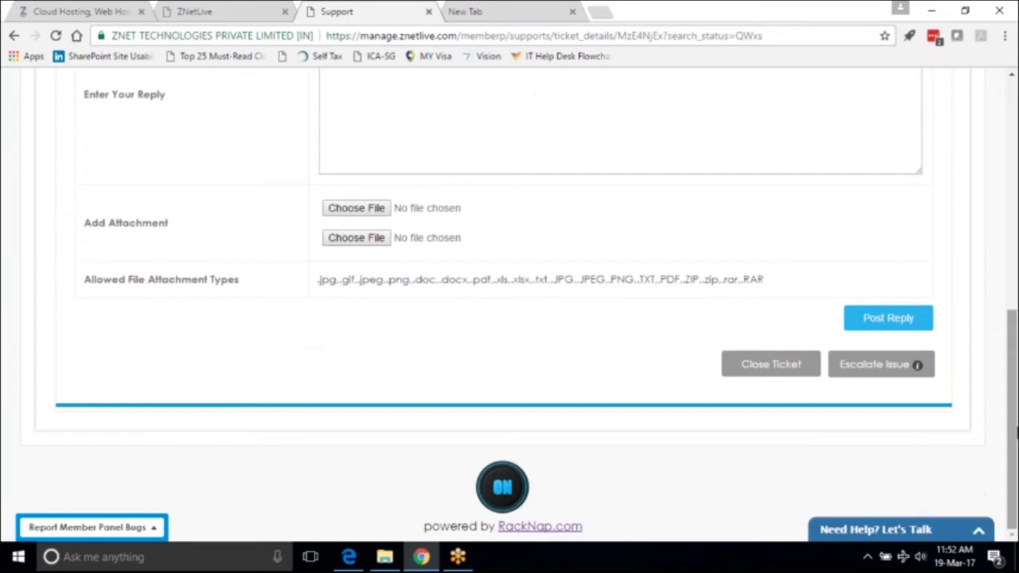
# Check the ticket's Escalation Matrix, then close it.
pyautogui.click(873, 371)
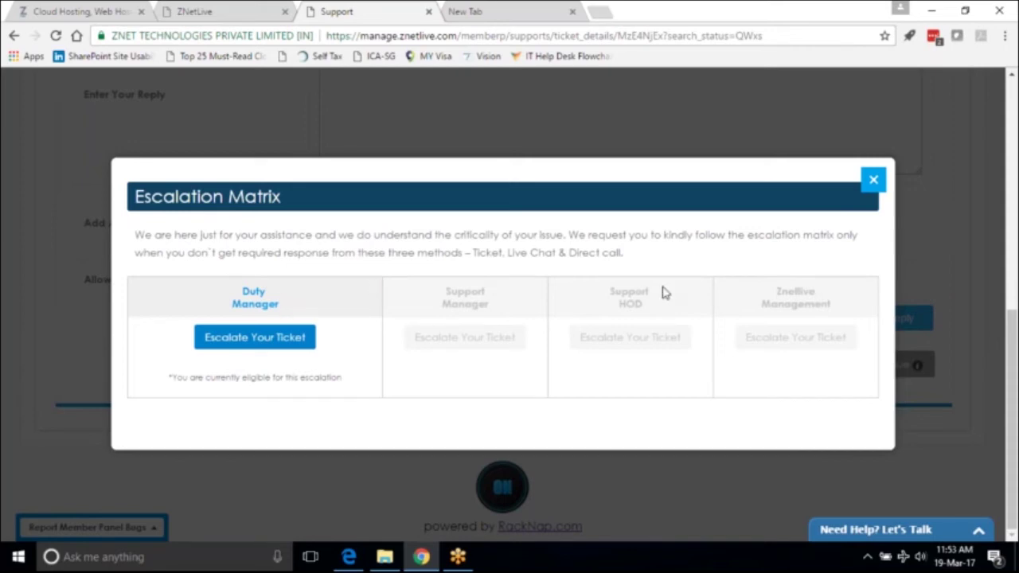
pyautogui.click(873, 183)
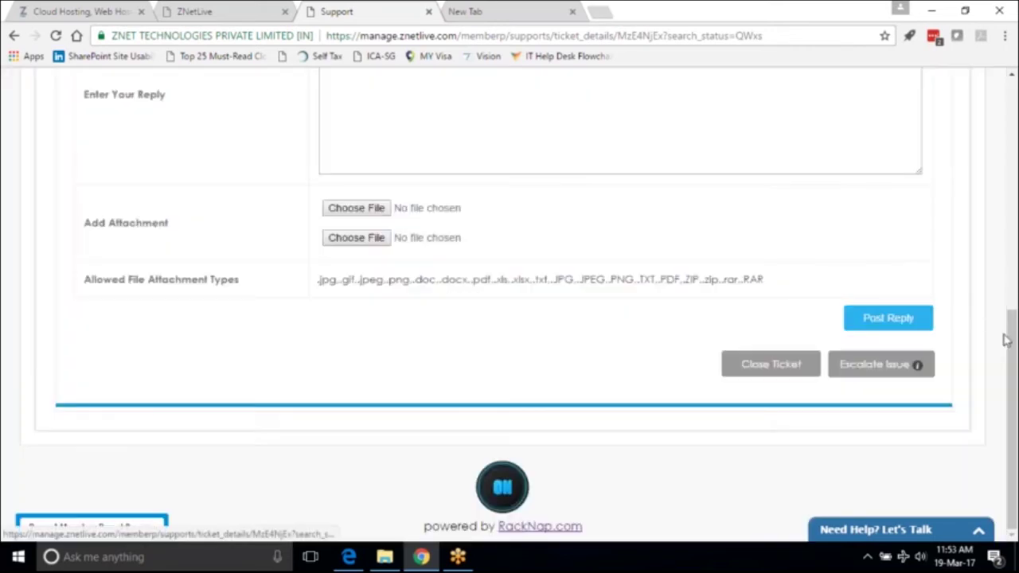
pyautogui.moveTo(1013, 342); pyautogui.dragTo(1013, 113)
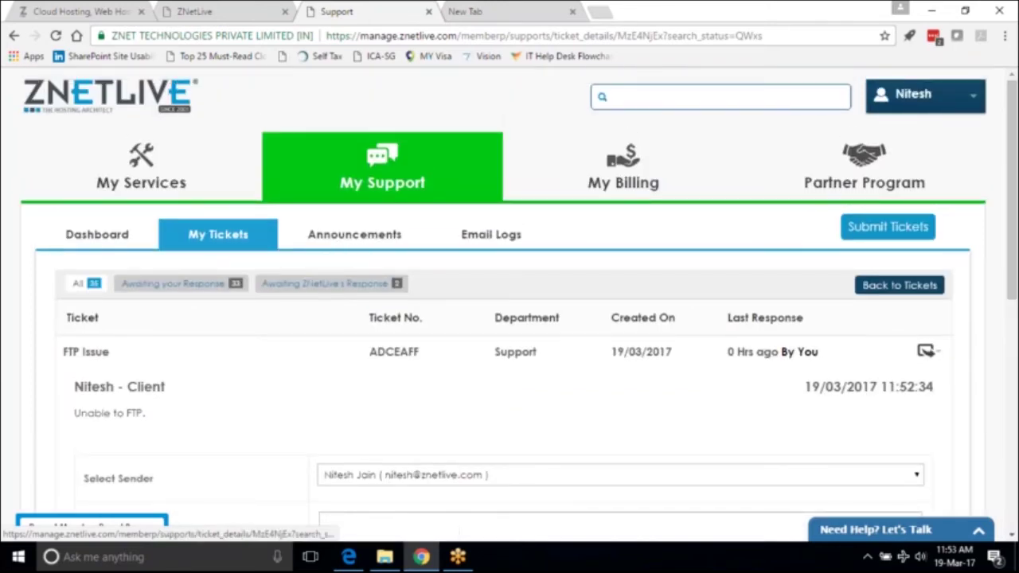
# Review the first unpaid INR 9264.40 Azure invoice's details under My Billing Invoices.
pyautogui.click(612, 182)
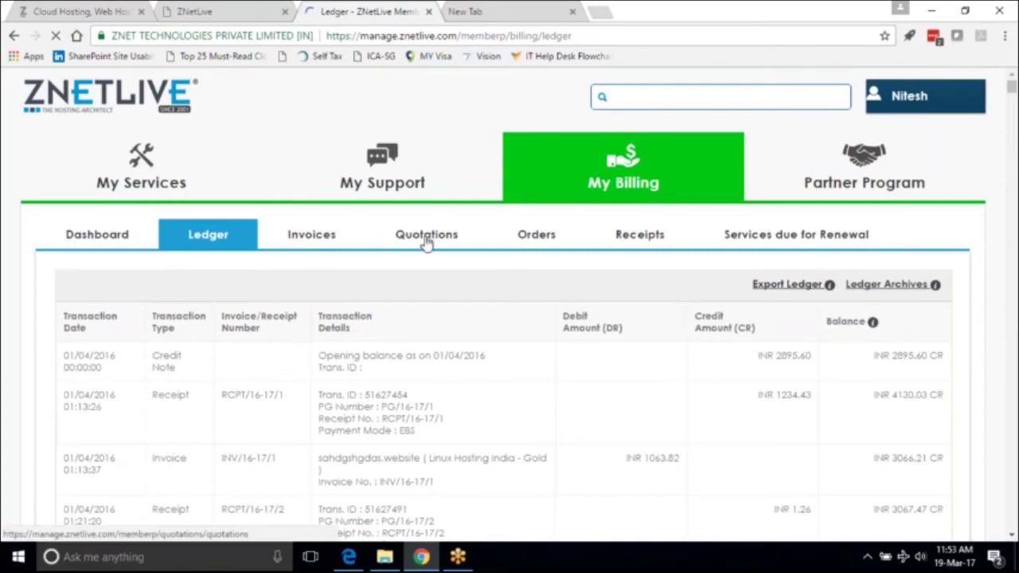
pyautogui.click(312, 239)
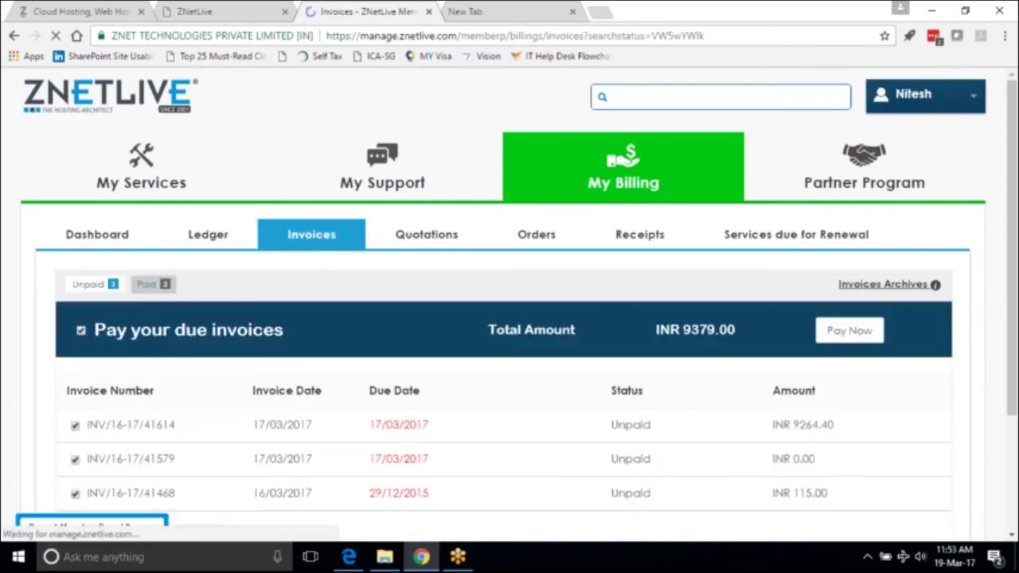
pyautogui.click(158, 425)
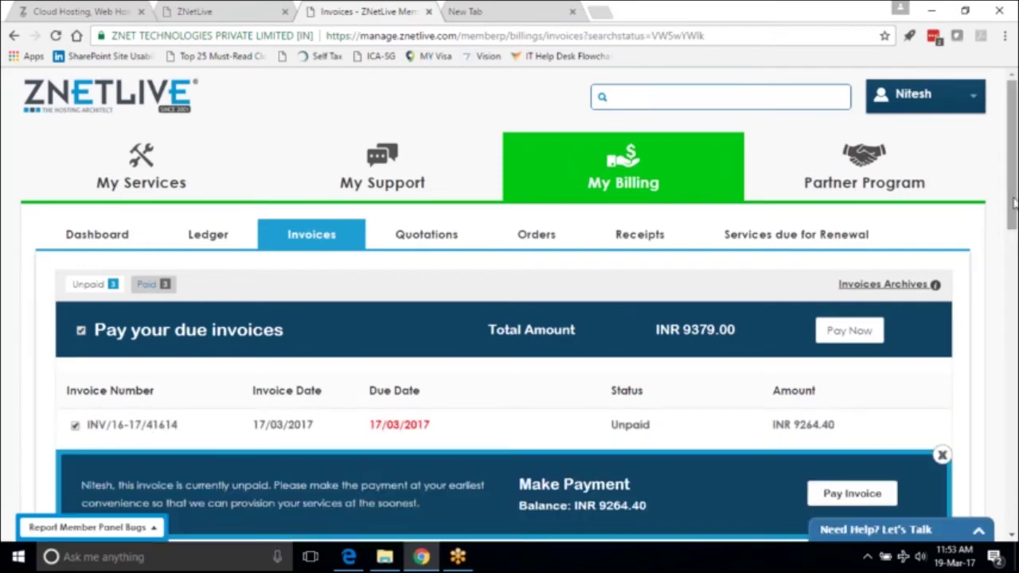
pyautogui.scroll(-1, 509, 318)
pyautogui.scroll(-2, 509, 319)
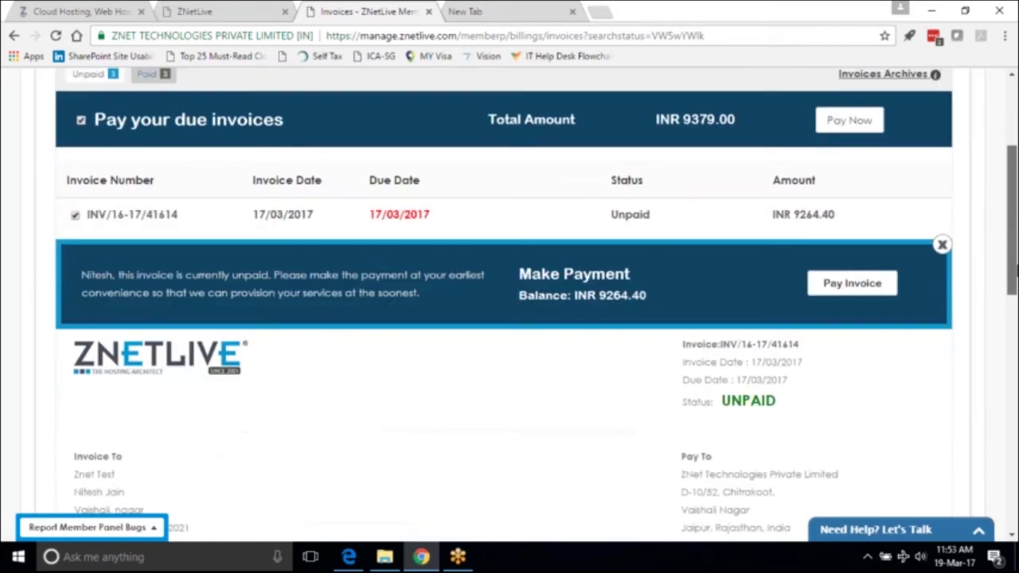
pyautogui.scroll(-1, 509, 319)
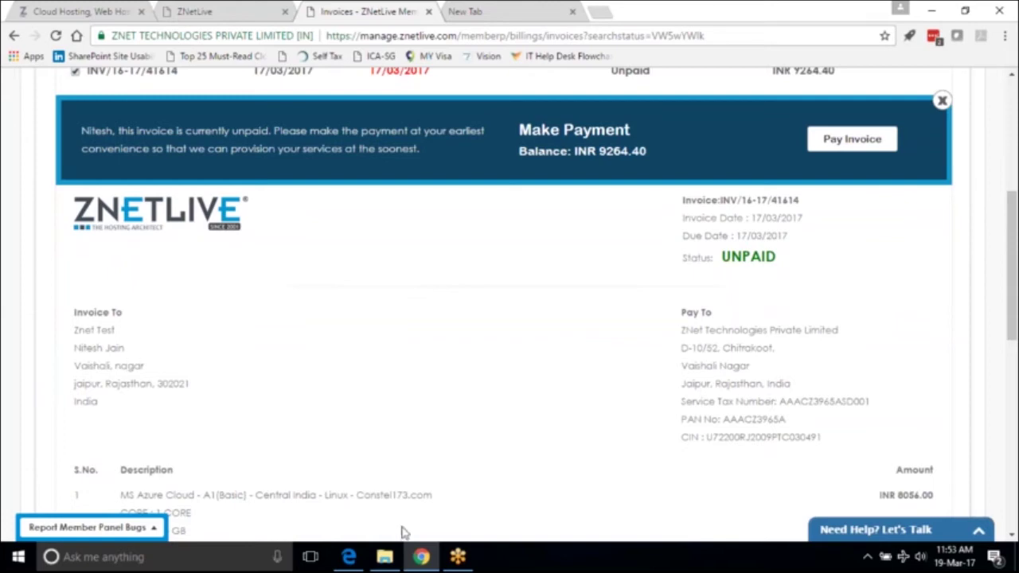
pyautogui.moveTo(1013, 342); pyautogui.dragTo(1014, 465)
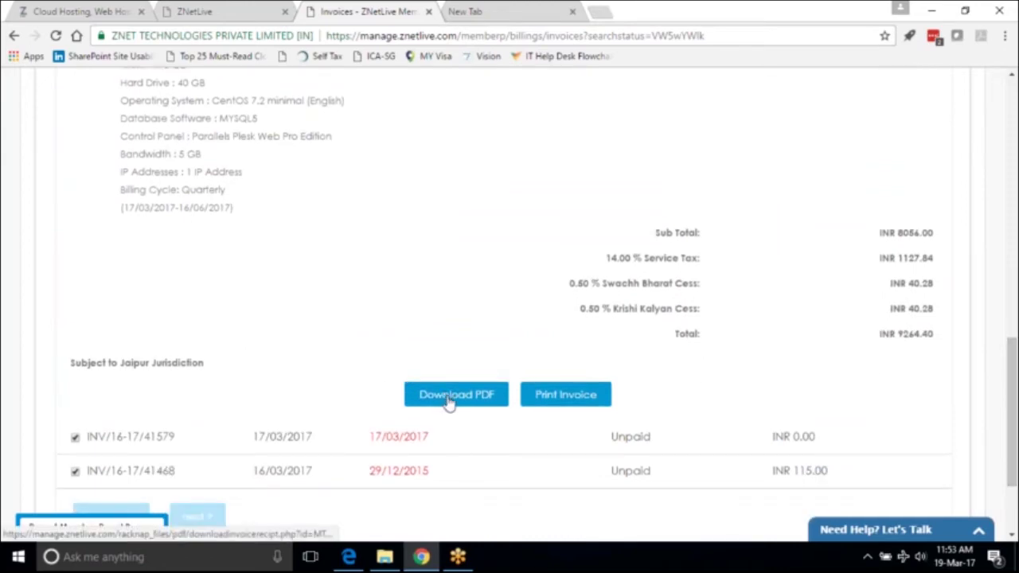
pyautogui.scroll(10, 509, 318)
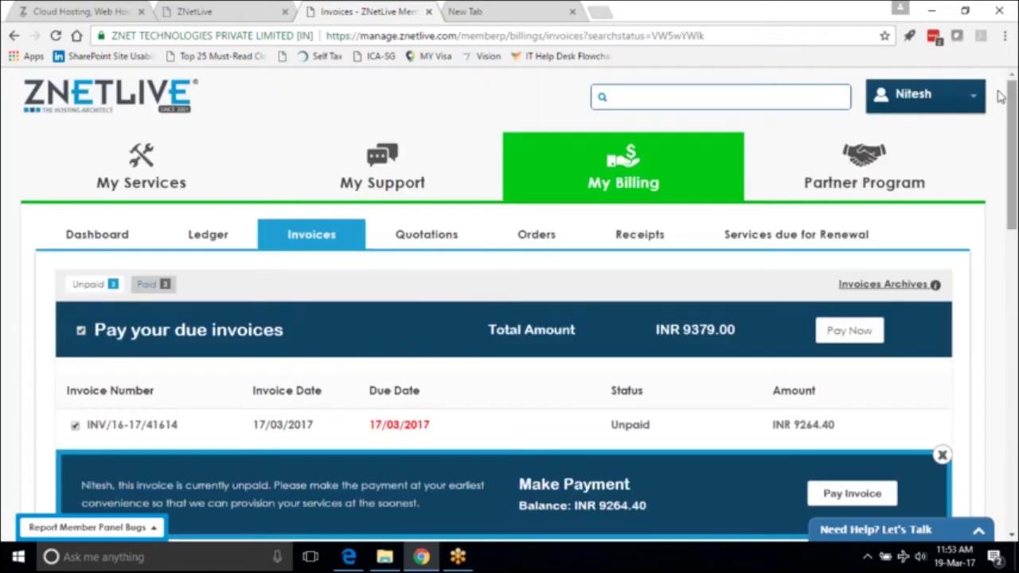
# Review the unpaid INR 3088.38 Azure order's details, then go to Receipts.
pyautogui.click(537, 234)
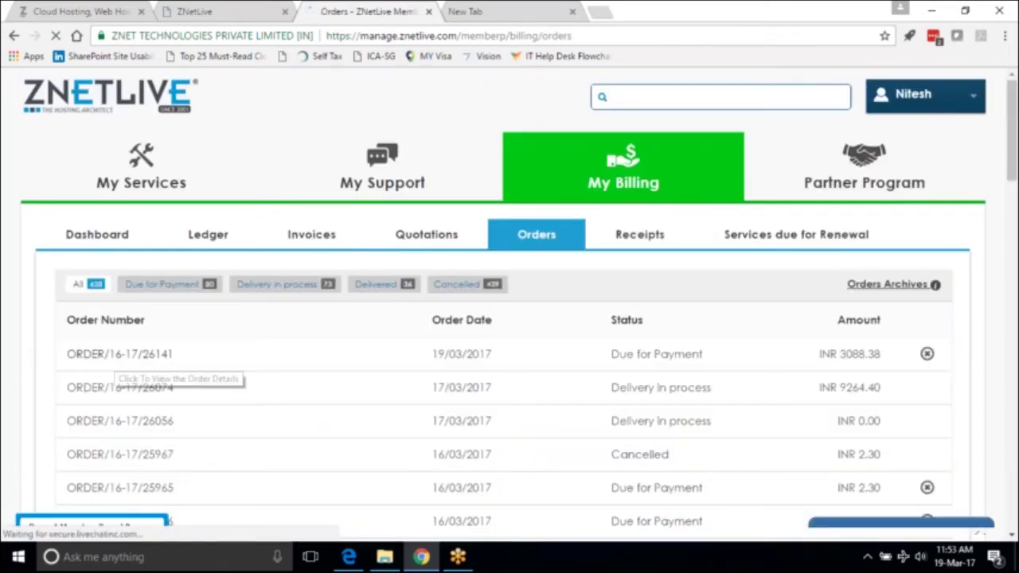
pyautogui.click(118, 354)
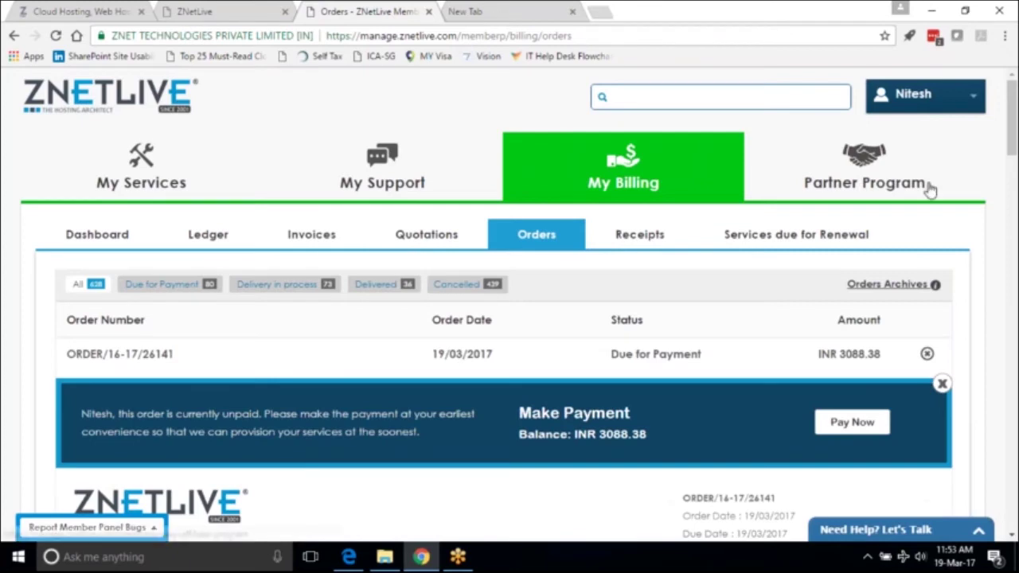
pyautogui.moveTo(1013, 151); pyautogui.dragTo(1013, 203)
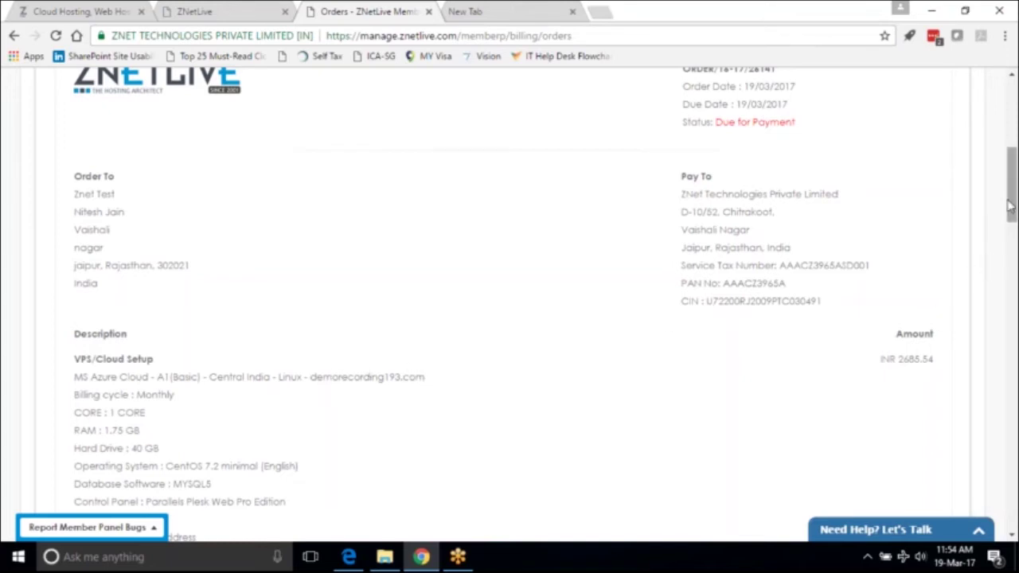
pyautogui.moveTo(1012, 195); pyautogui.dragTo(1013, 120)
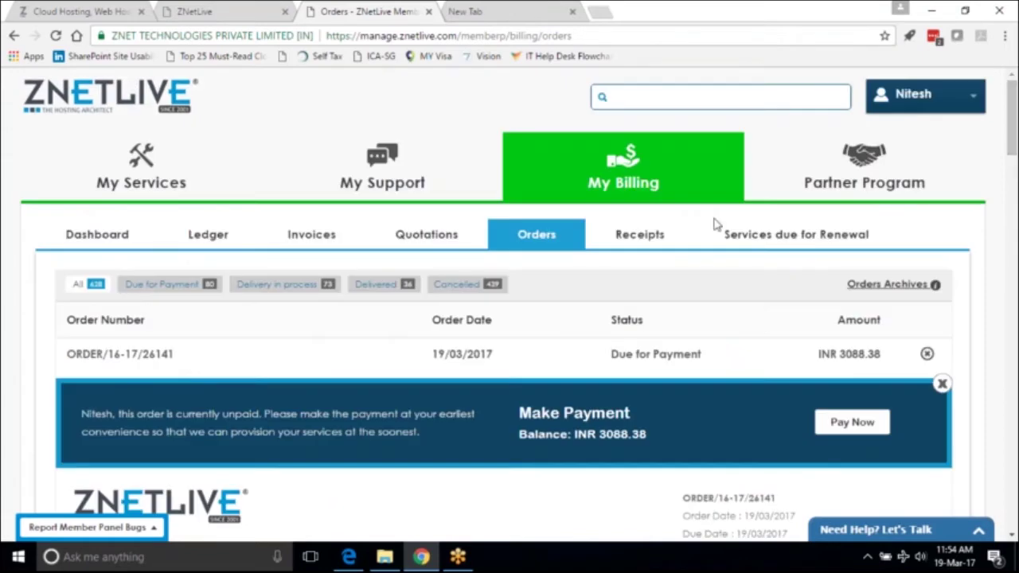
pyautogui.click(655, 238)
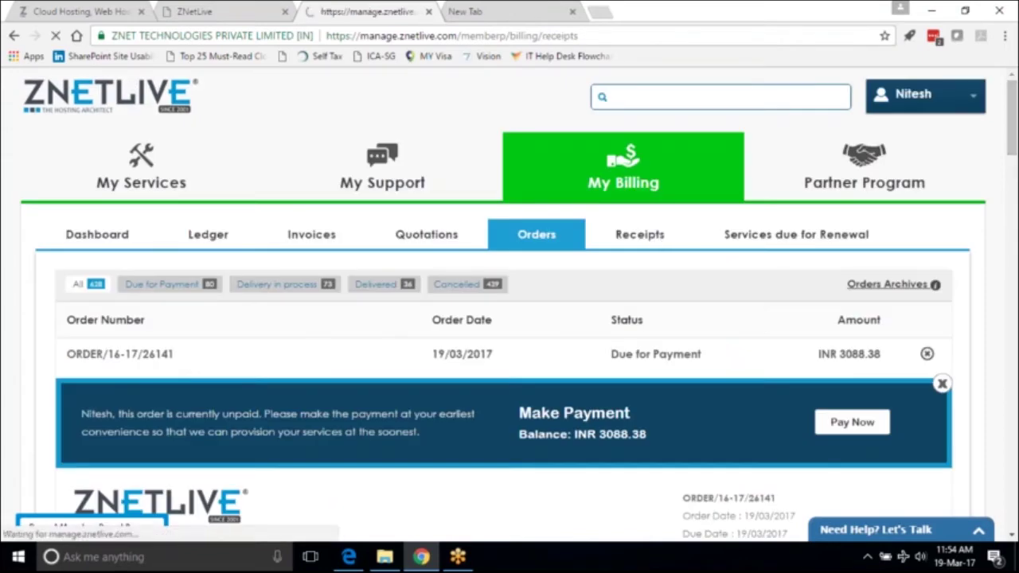
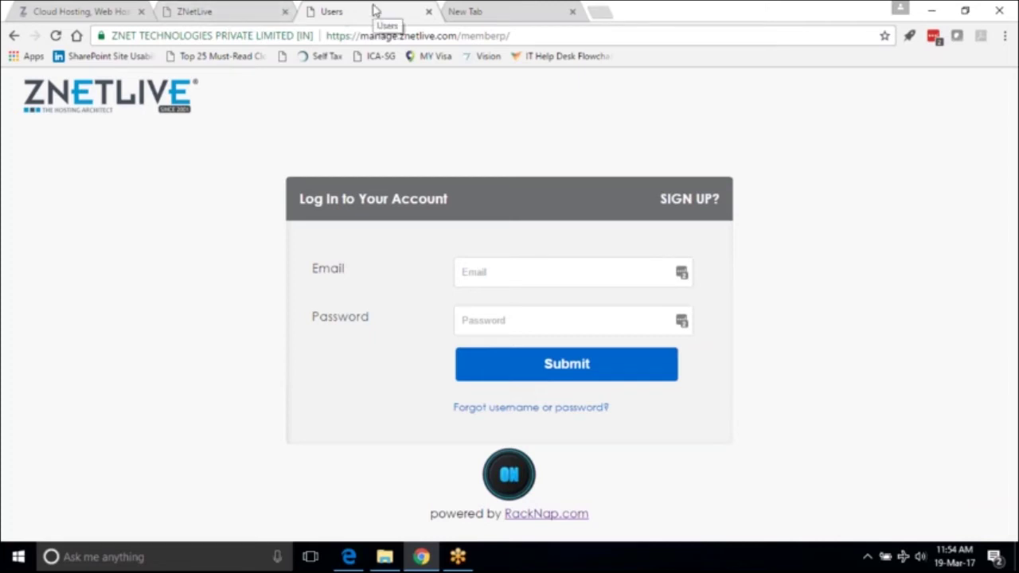
# Switch to the ZNetLive admin dashboard showing the Billing report widgets.
pyautogui.click(221, 10)
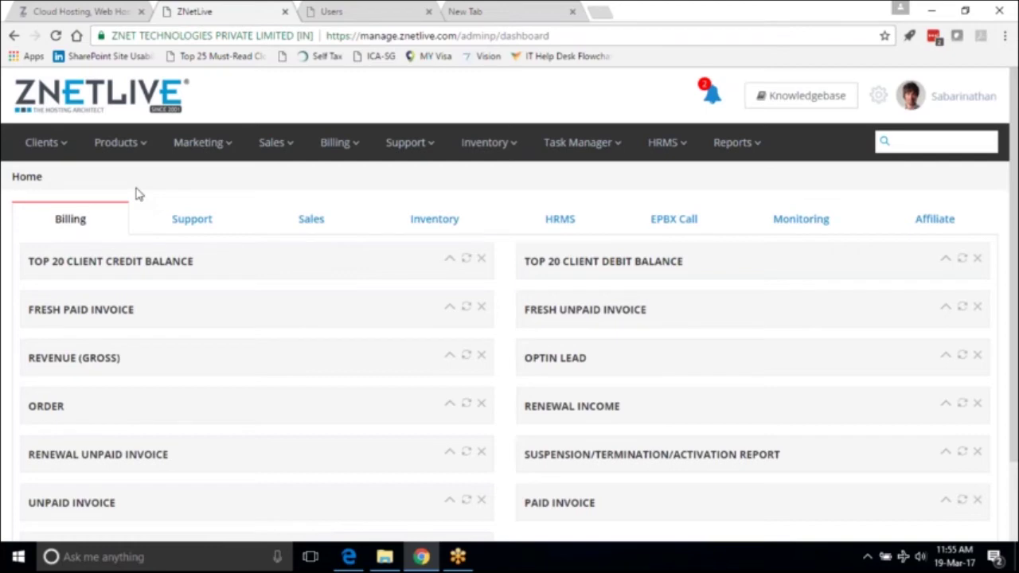
# Expand the Revenue (Gross) income chart and the Order chart on the dashboard.
pyautogui.click(449, 358)
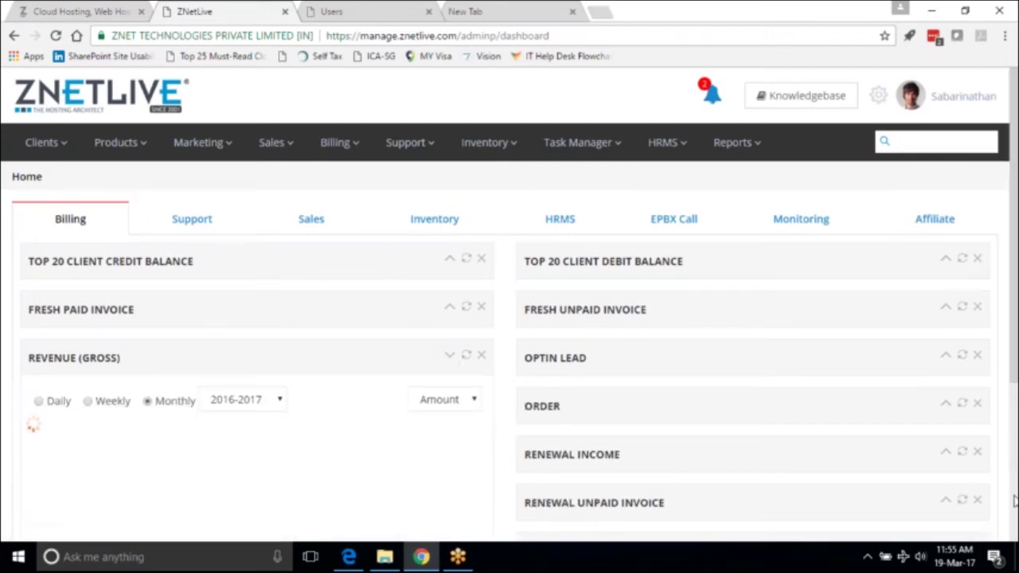
pyautogui.click(1014, 452)
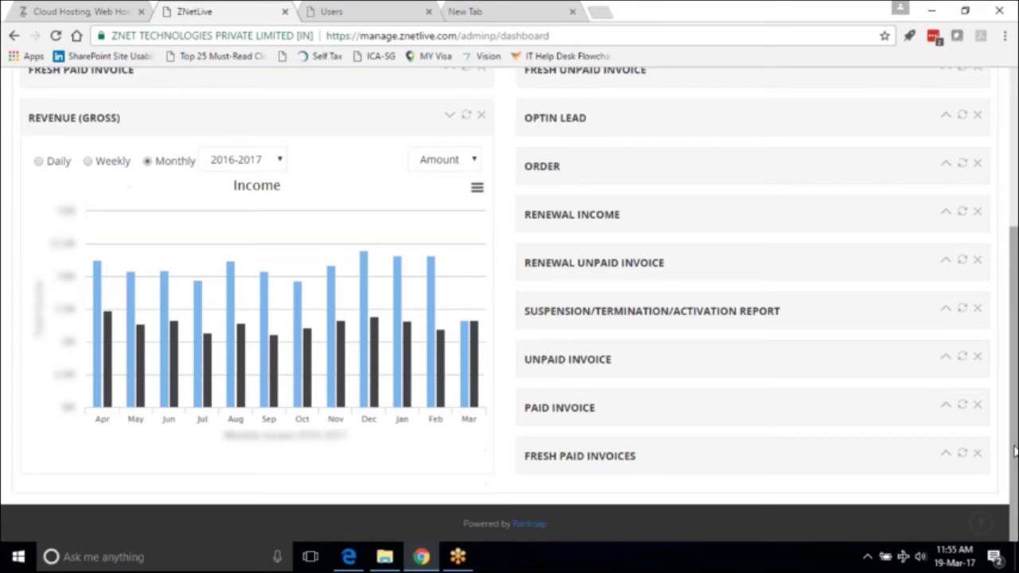
pyautogui.click(945, 165)
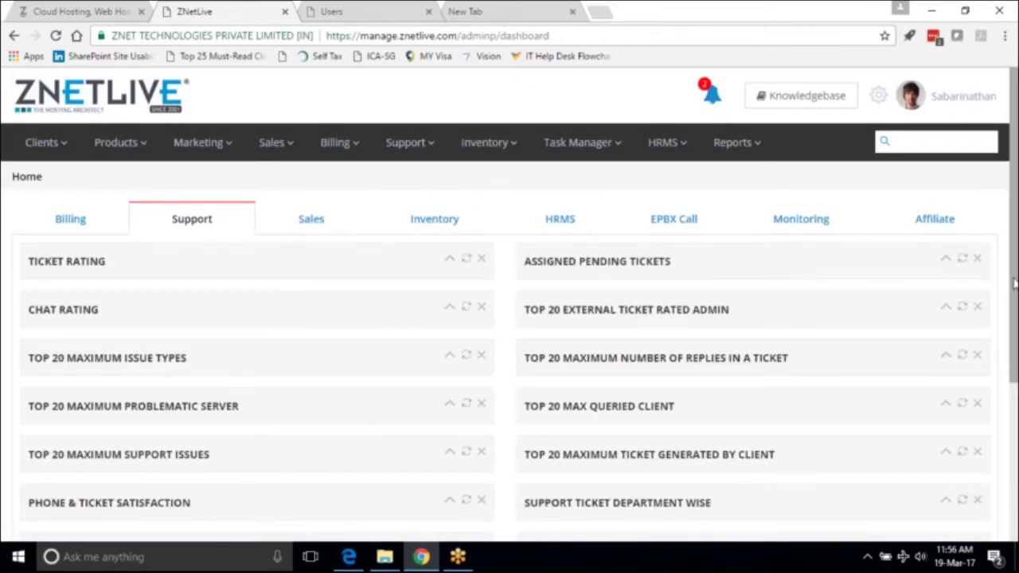
# Show the Sales widgets, expand the Sales (Product Wise) chart and scroll through it.
pyautogui.moveTo(1015, 282); pyautogui.dragTo(1015, 363)
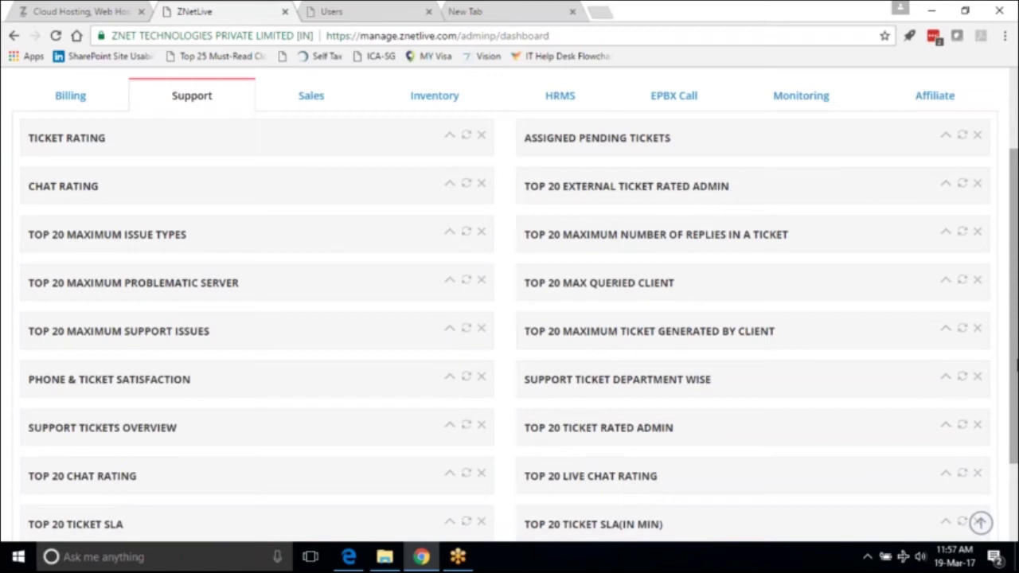
pyautogui.click(310, 96)
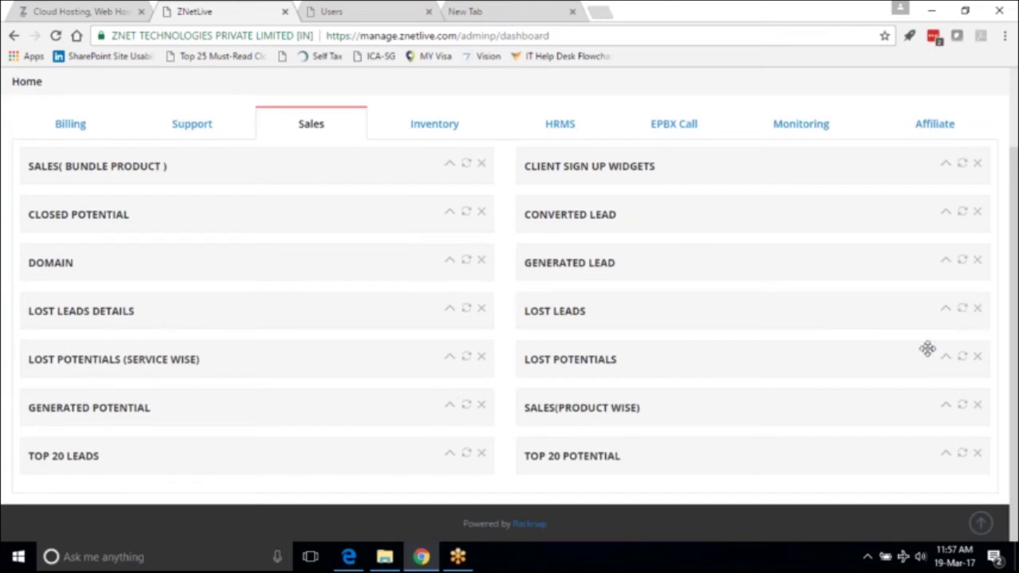
pyautogui.click(946, 408)
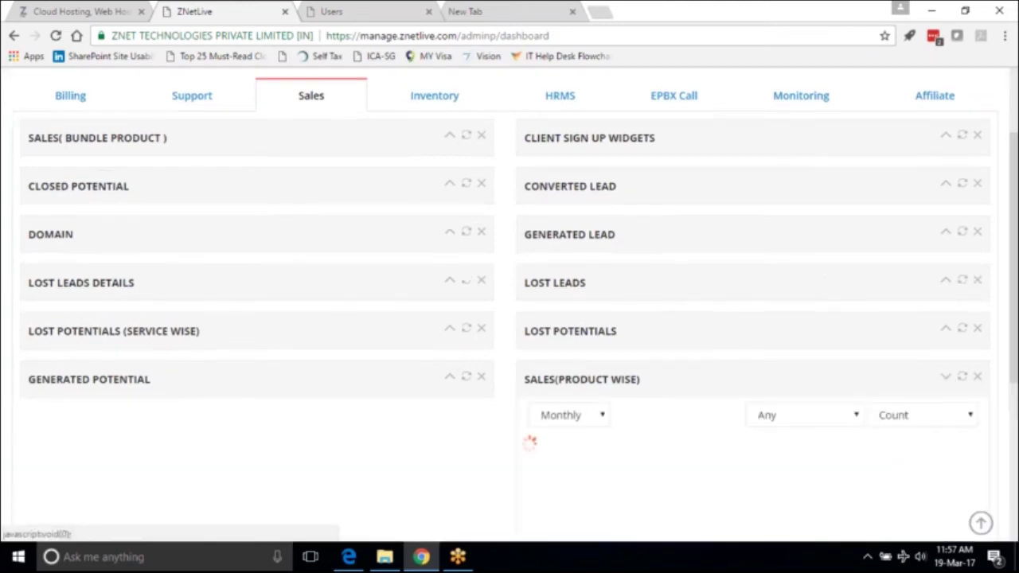
pyautogui.scroll(-4, 1014, 518)
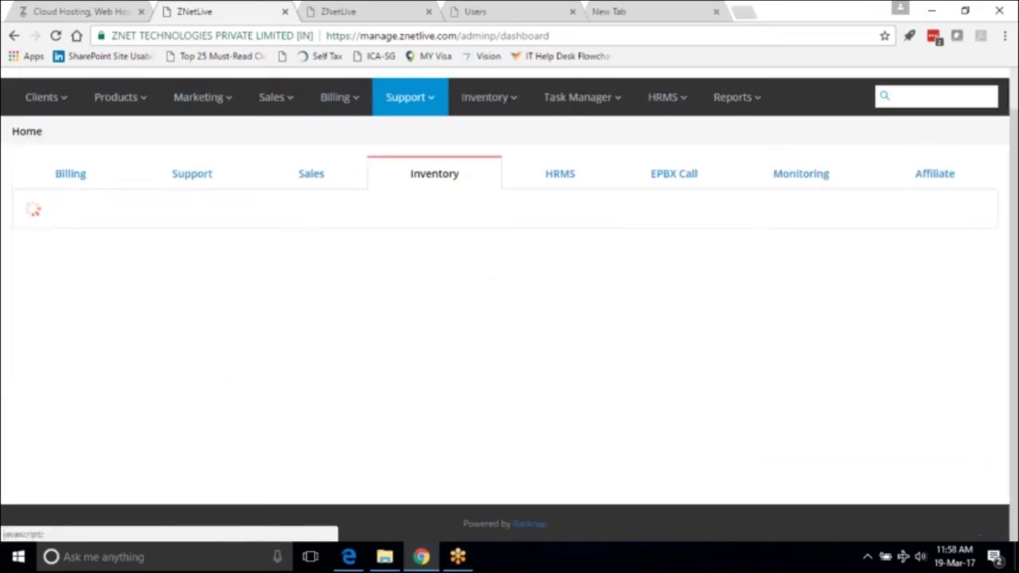
pyautogui.scroll(-1, 409, 149)
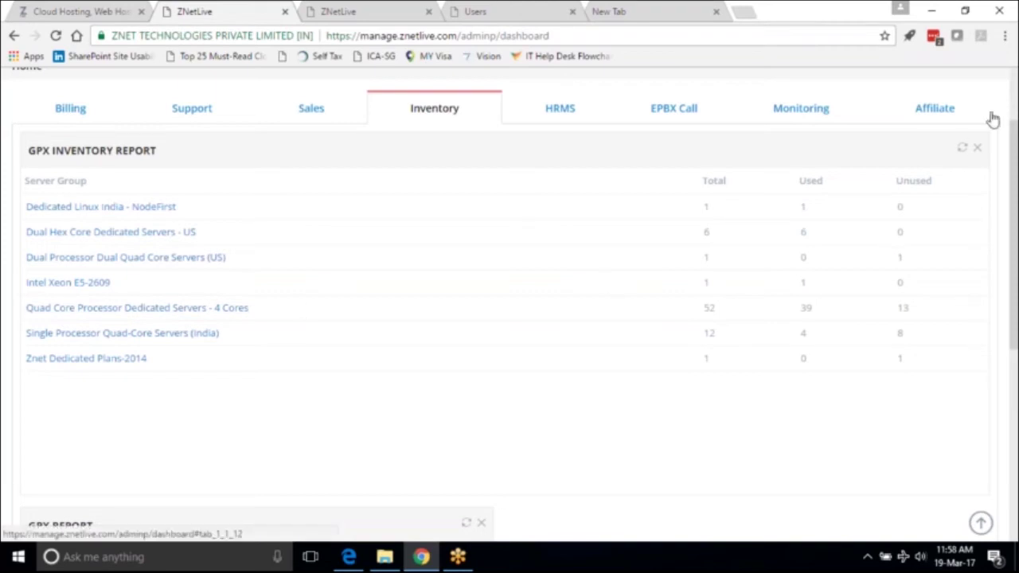
# Search for the client by entering their e-mail address in the top-right search box.
pyautogui.scroll(2, 1014, 88)
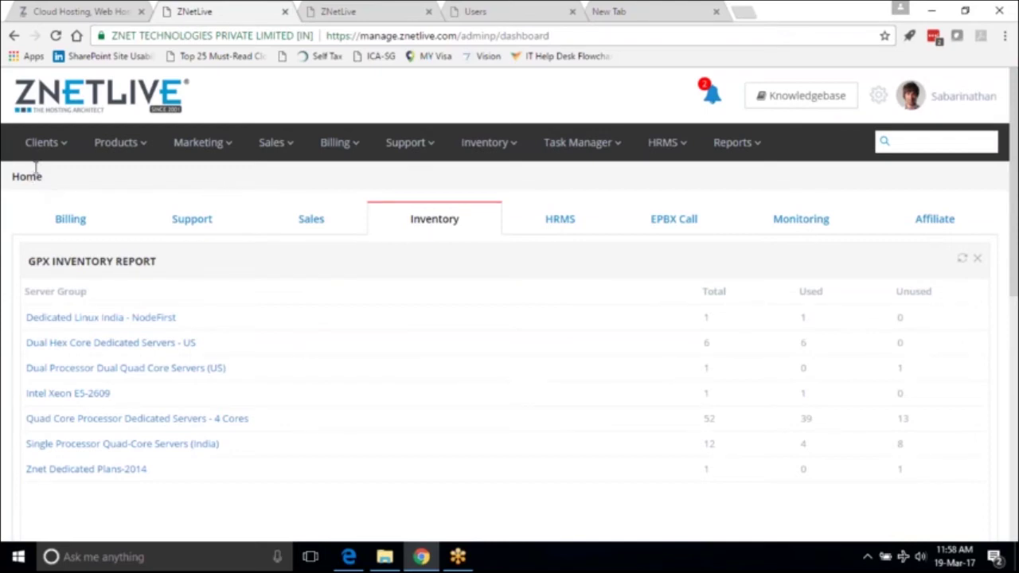
pyautogui.click(51, 147)
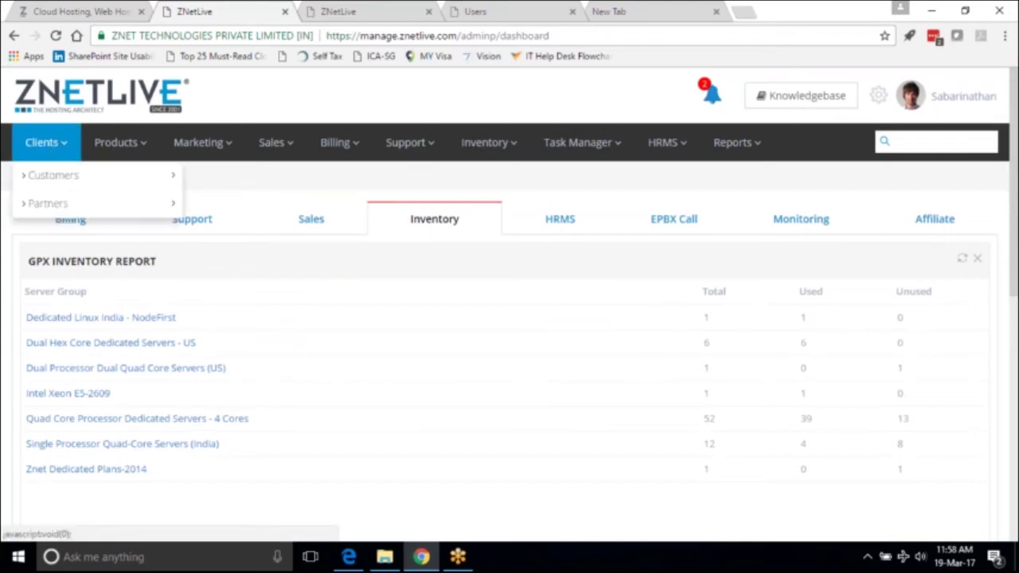
pyautogui.moveTo(91, 176)
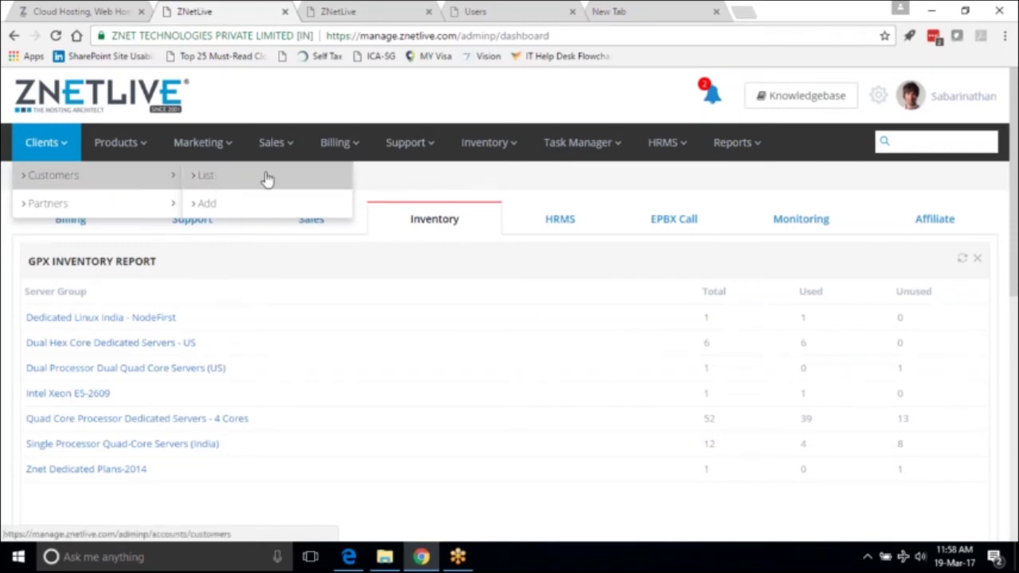
pyautogui.click(929, 142)
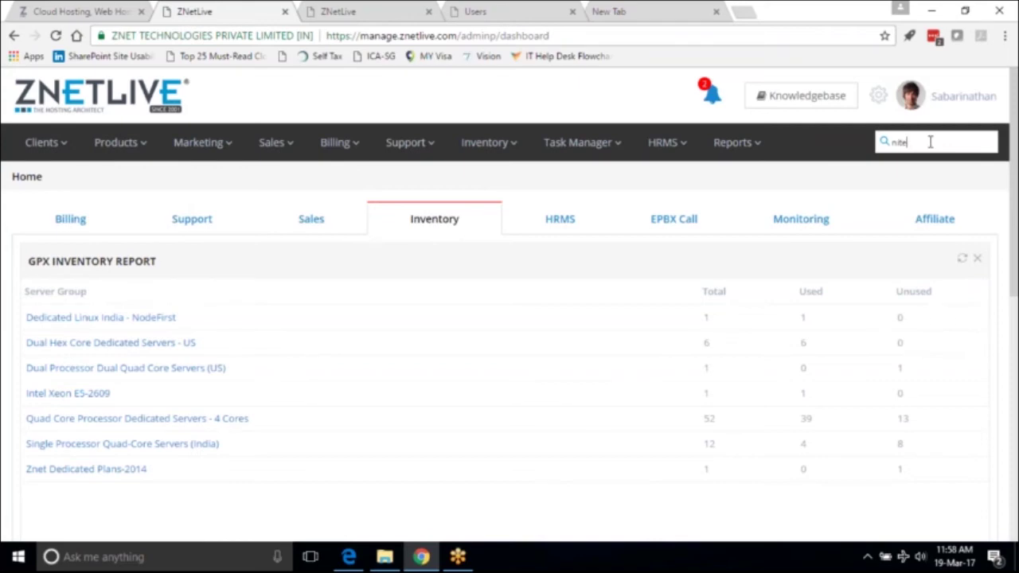
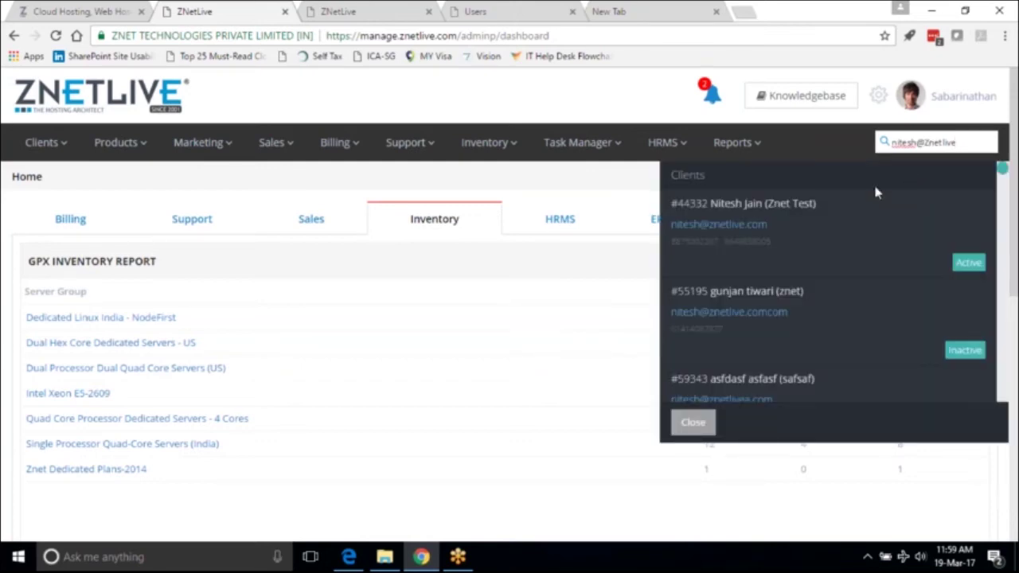
# Open the first matching client's Client Summary and scroll through its details panels.
pyautogui.click(786, 208)
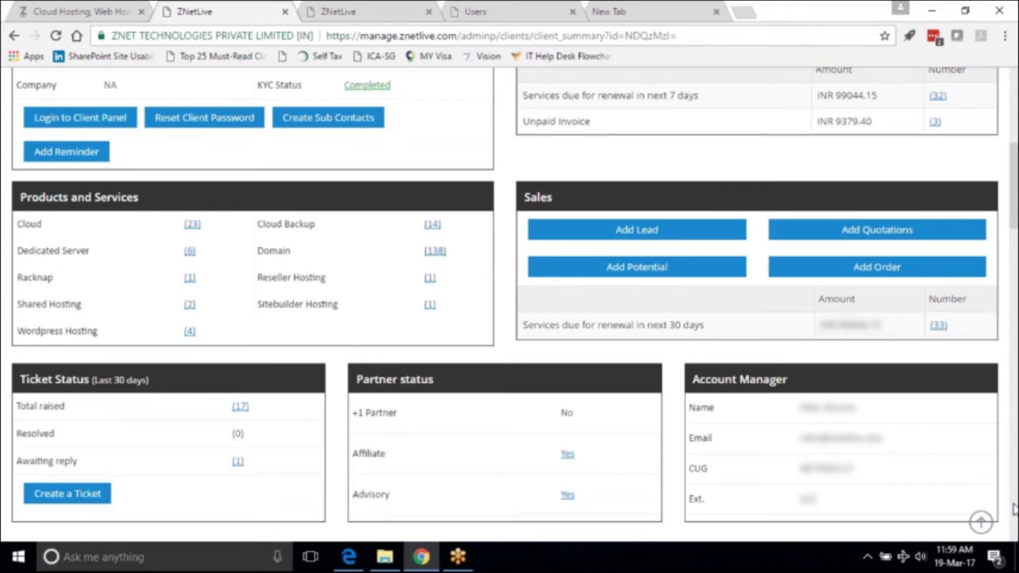
pyautogui.scroll(-5, 1014, 510)
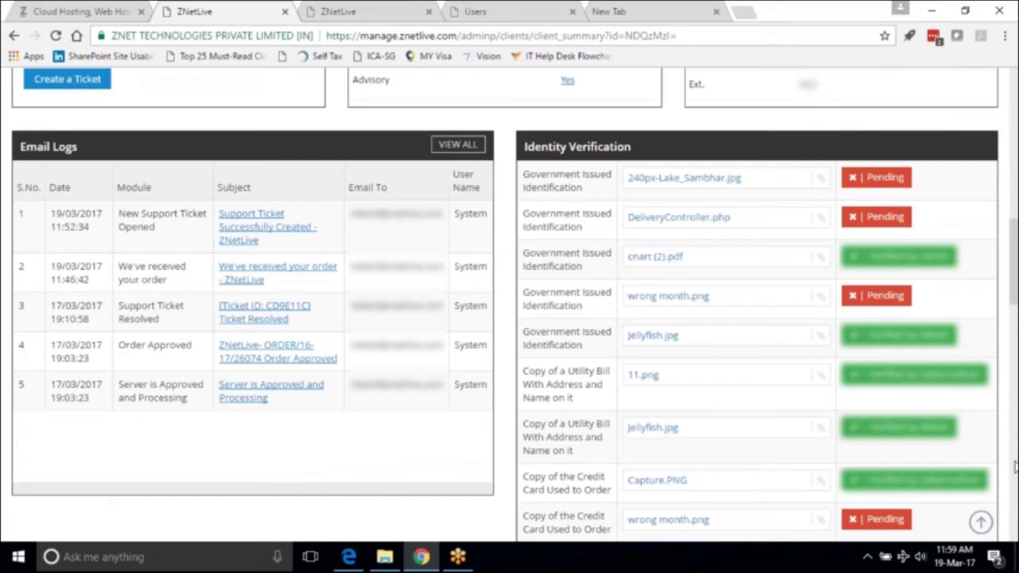
pyautogui.scroll(5, 1014, 478)
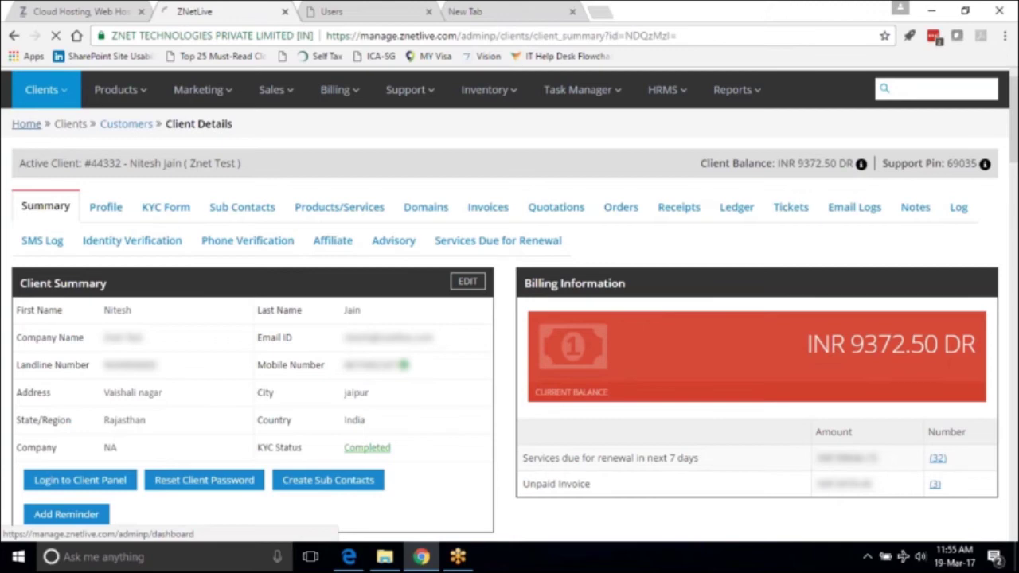
# View the client's Invoices, then their Orders list, then the activity Log.
pyautogui.click(503, 267)
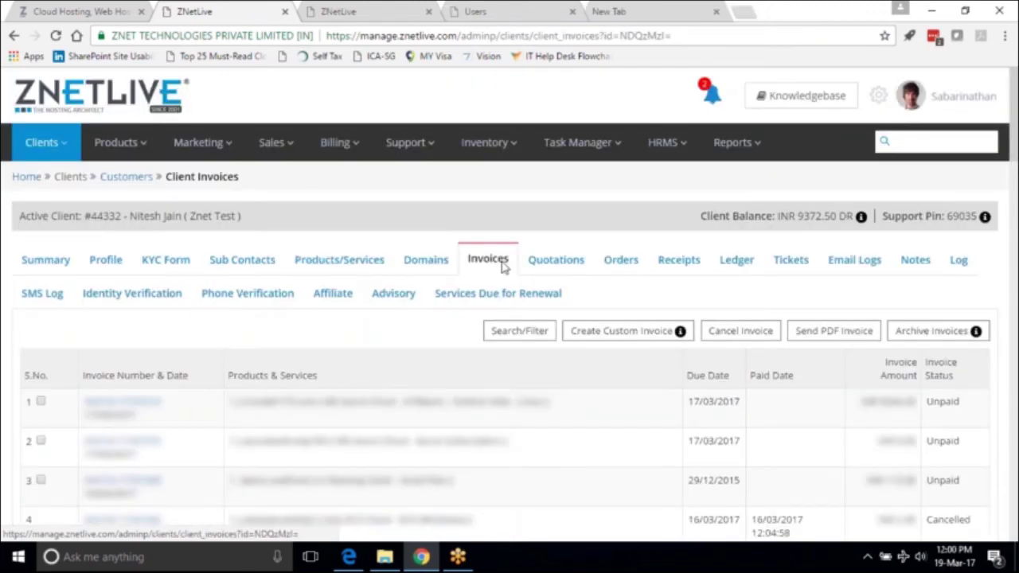
pyautogui.click(621, 259)
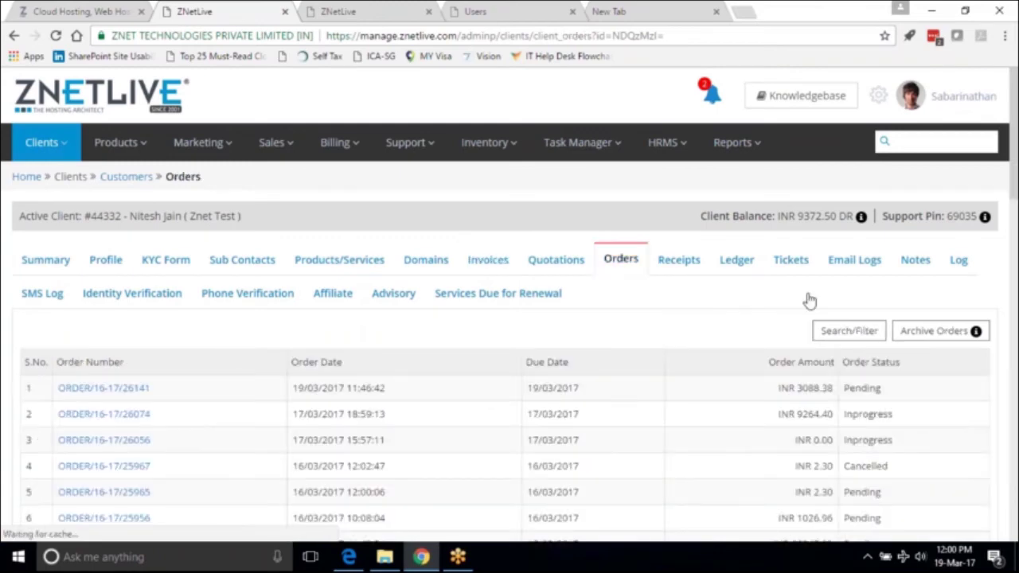
pyautogui.click(959, 267)
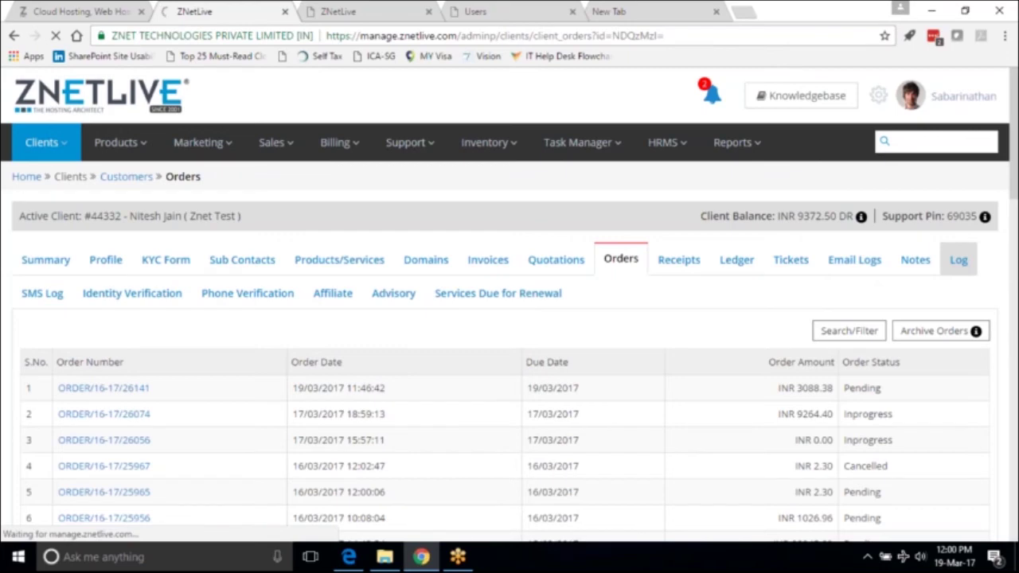
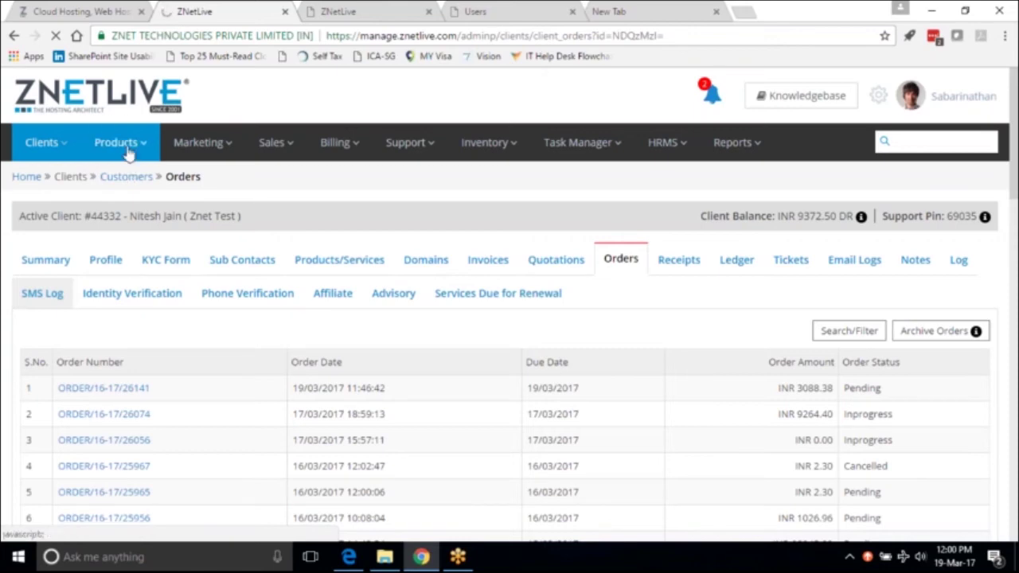
# Open Marketing > Optin Lead, then switch to the tab with the ICICI and HDFC bank-transfer details.
pyautogui.click(203, 143)
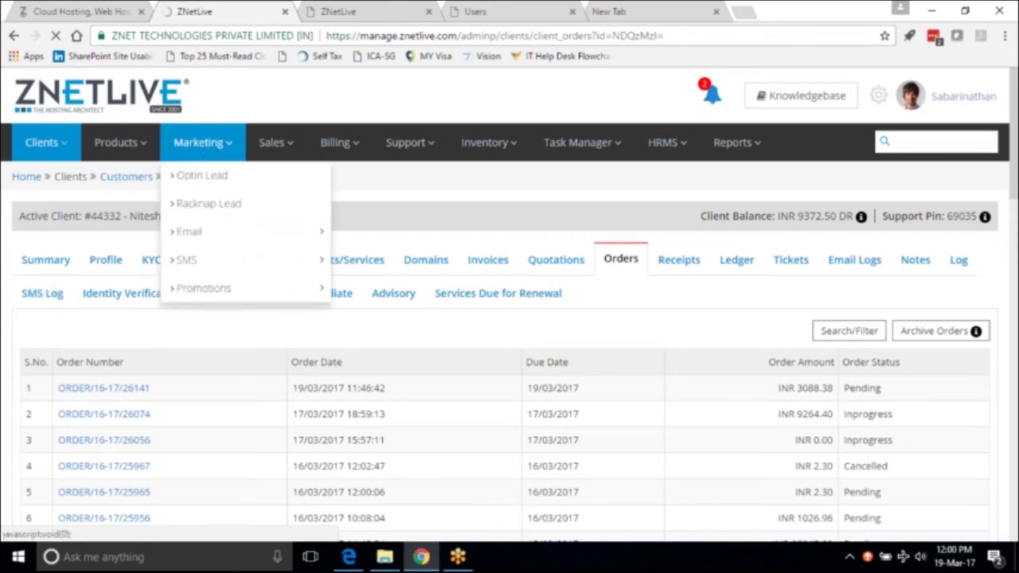
pyautogui.click(204, 176)
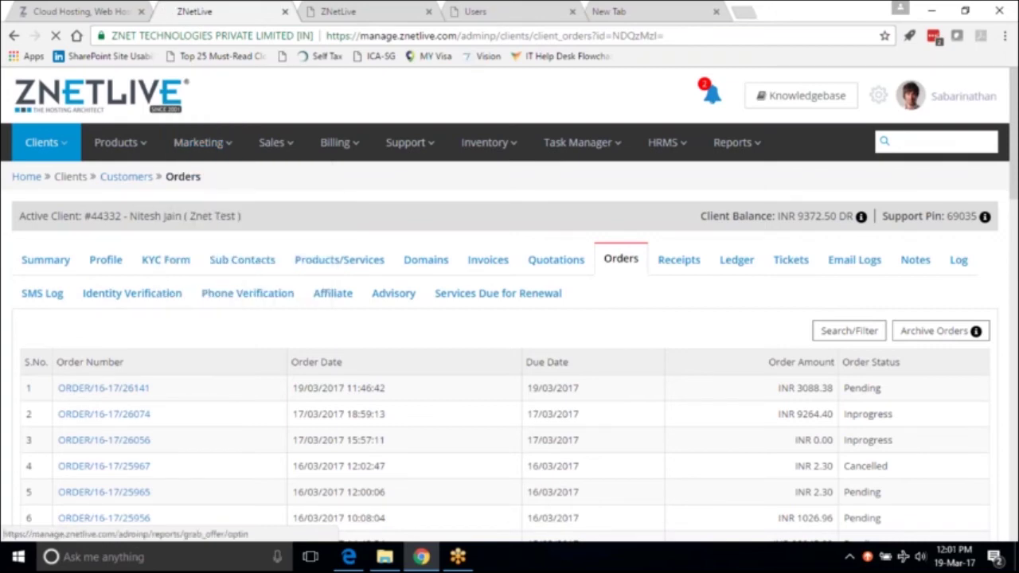
pyautogui.click(75, 11)
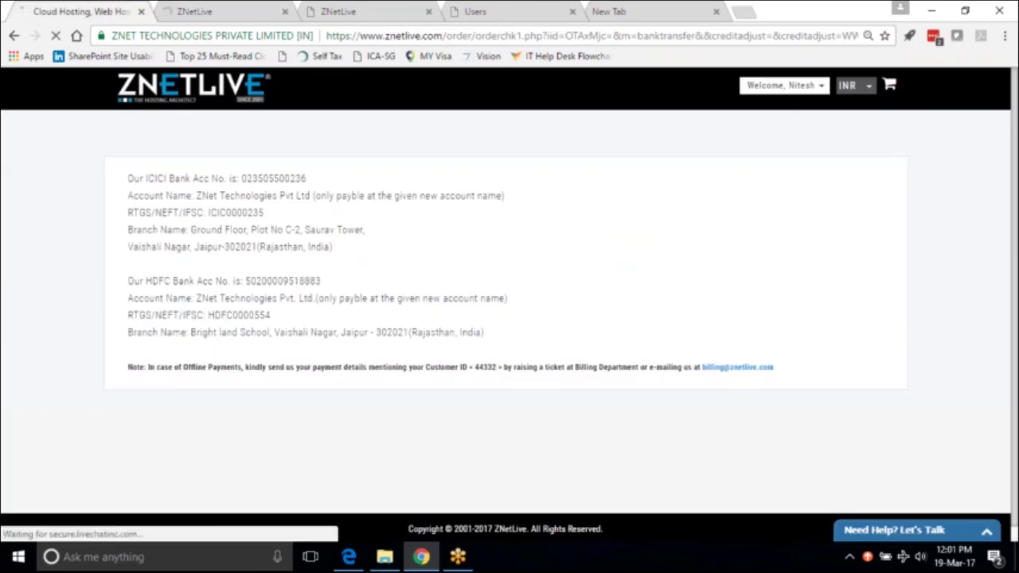
# Load znetlive.com, view and dismiss the 'Talk to our Expert' Get in touch form, then return to the admin tab.
pyautogui.click(193, 88)
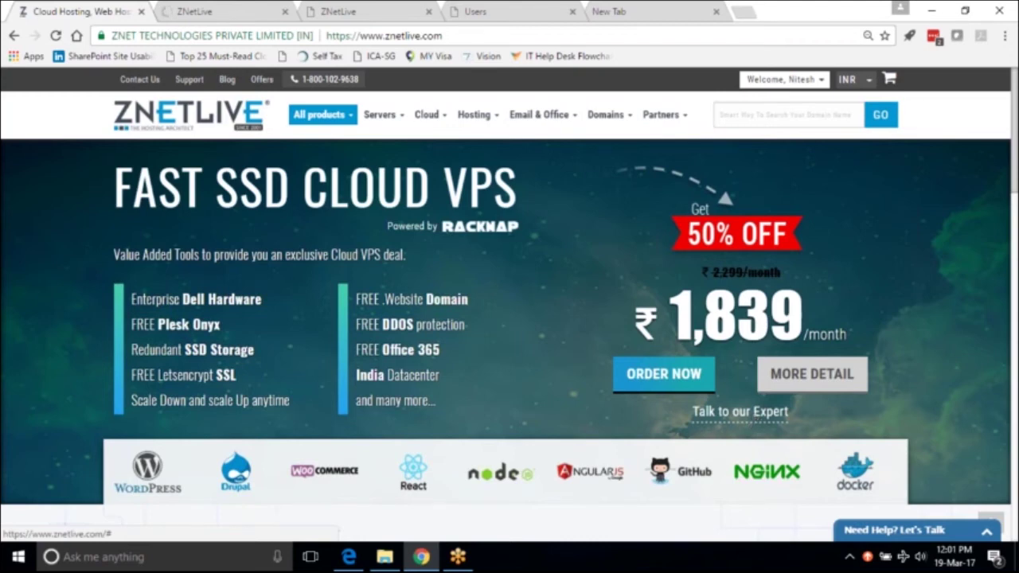
pyautogui.click(753, 414)
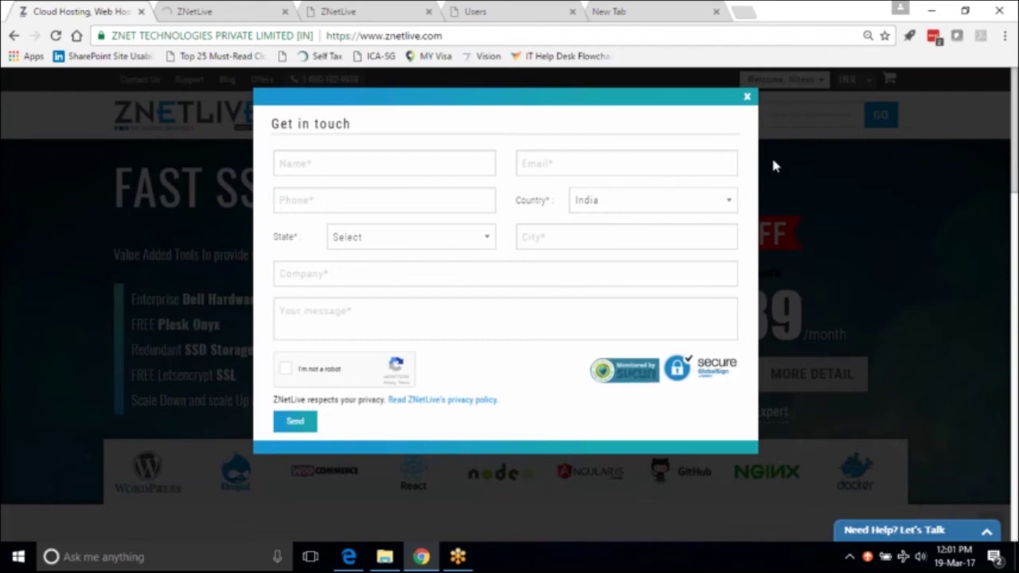
pyautogui.click(748, 98)
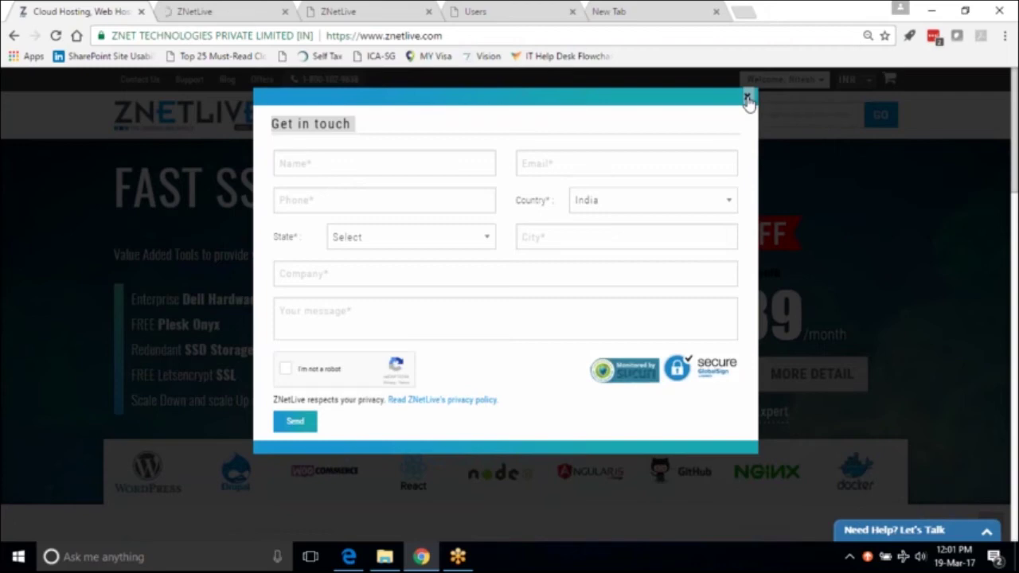
pyautogui.click(747, 100)
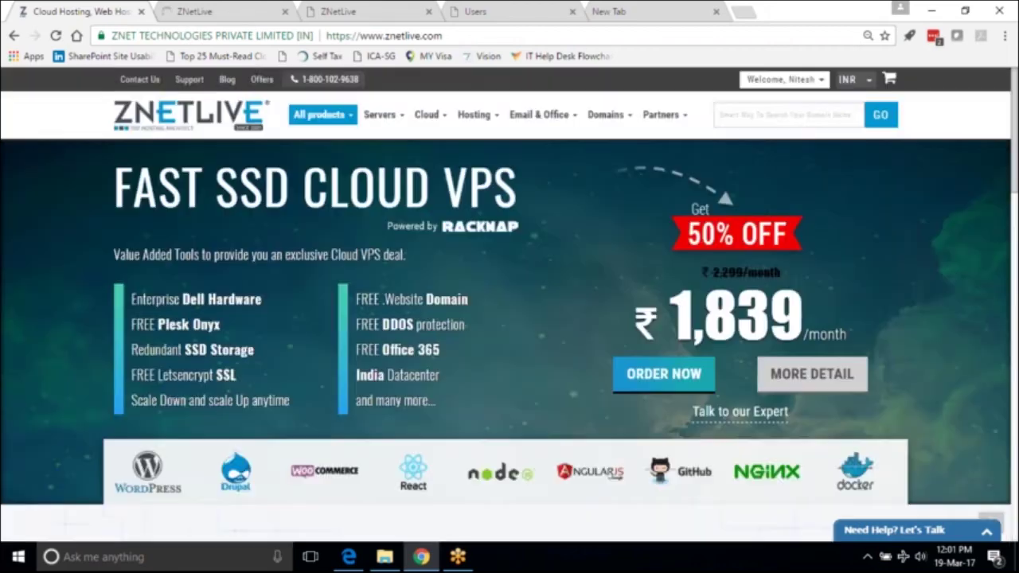
pyautogui.click(245, 9)
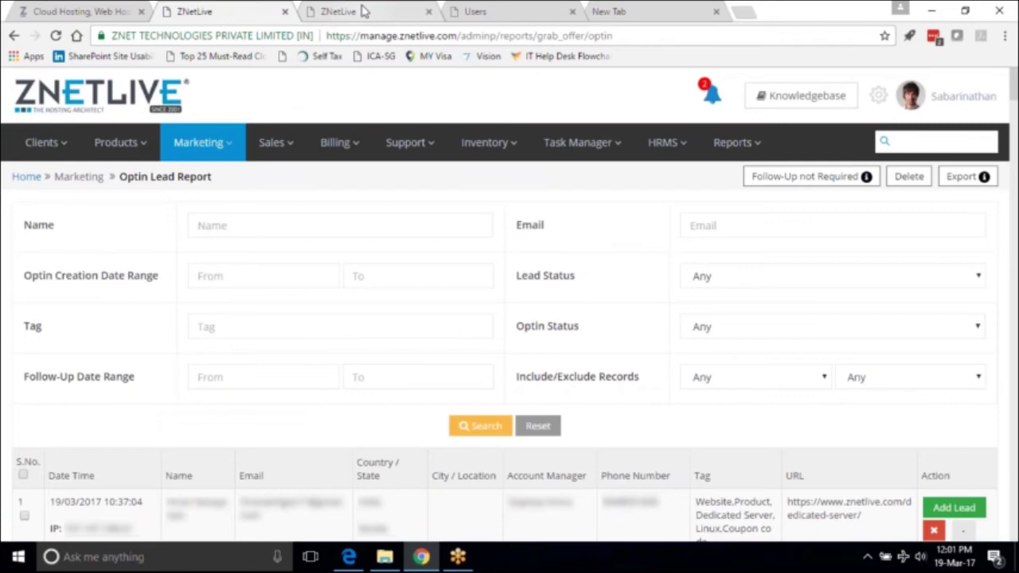
# Scroll the Optin Lead Report and view Follow Up details for the 19/03/2017 dedicated-server lead.
pyautogui.click(1014, 256)
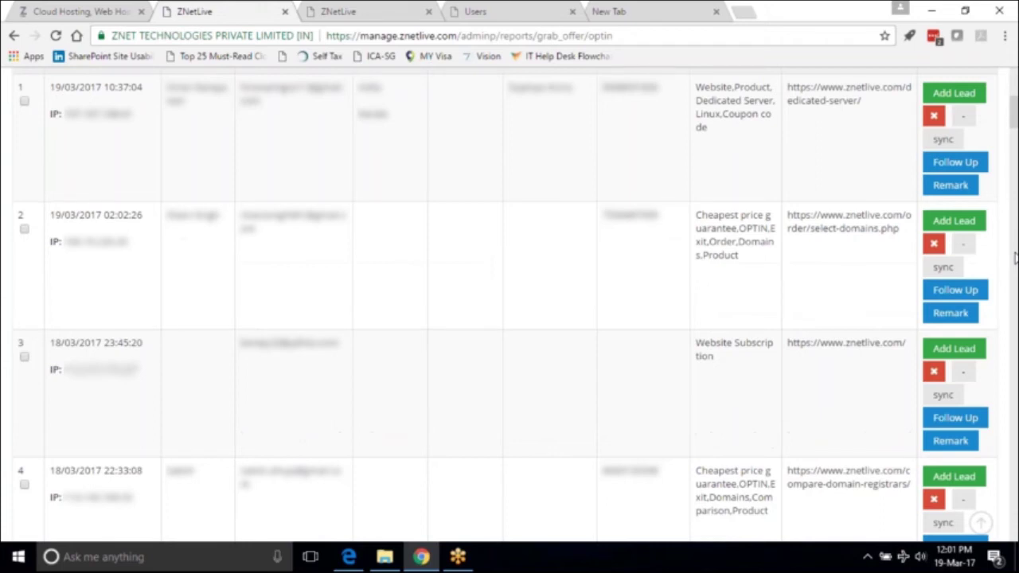
pyautogui.click(944, 164)
pyautogui.scroll(5, 1015, 257)
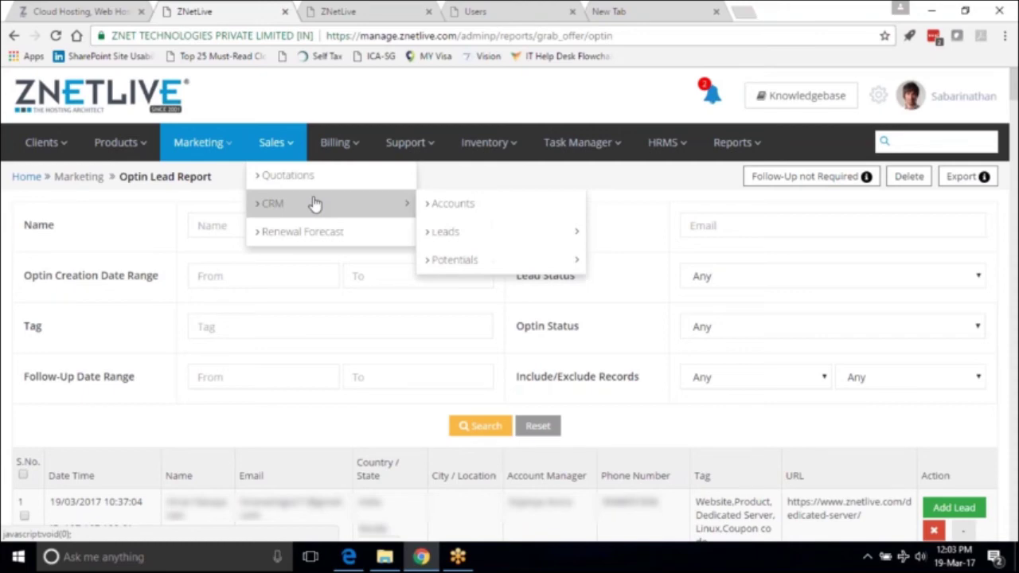
# Go to Sales > CRM > Leads > List to show the not-converted leads.
pyautogui.click(628, 232)
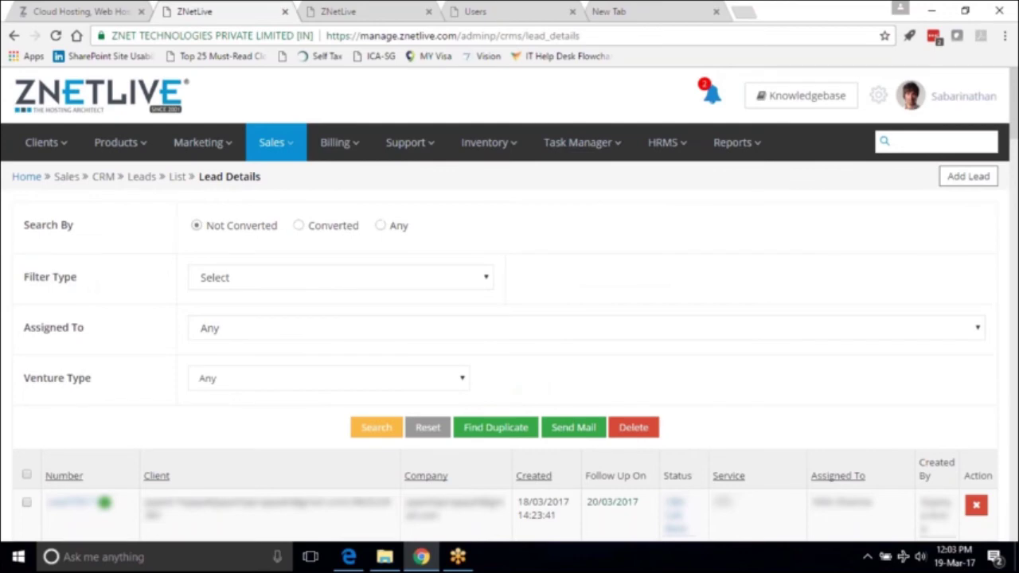
pyautogui.moveTo(458, 260)
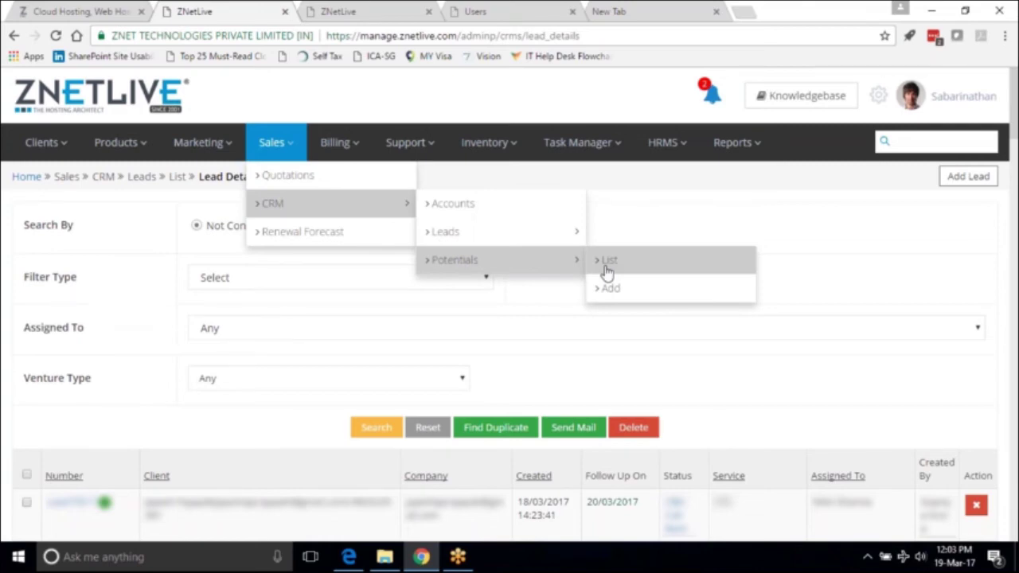
pyautogui.click(607, 263)
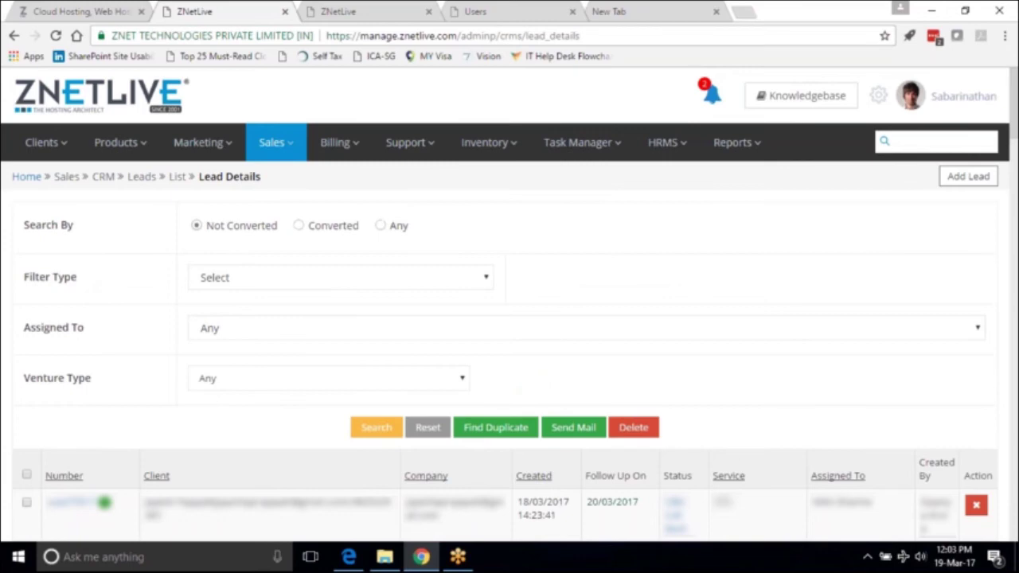
pyautogui.moveTo(199, 143)
pyautogui.moveTo(239, 231)
pyautogui.moveTo(414, 232)
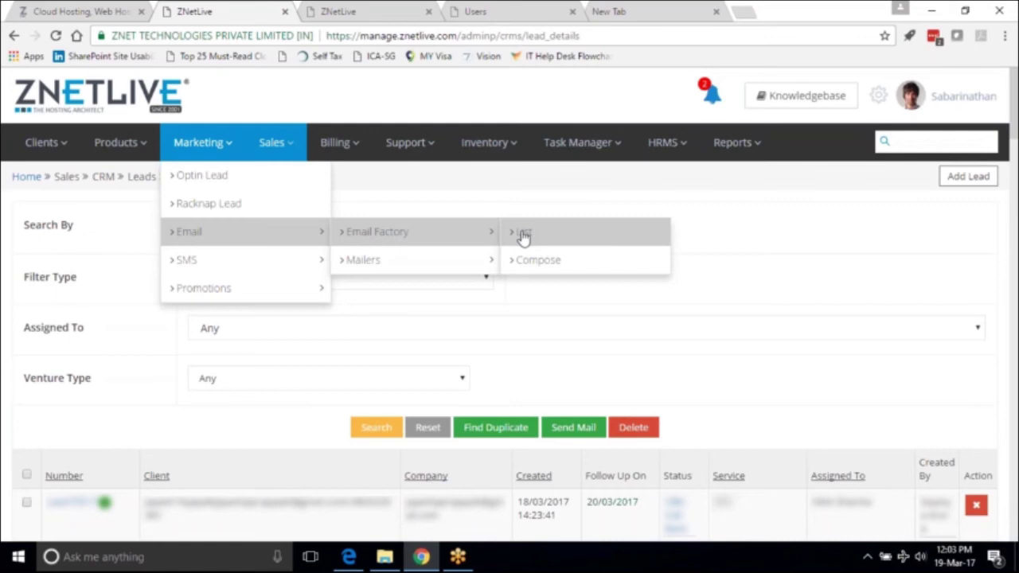
# View the Marketing SMS template list, then open the Promotions list with codes like MAR17RH.
pyautogui.click(523, 235)
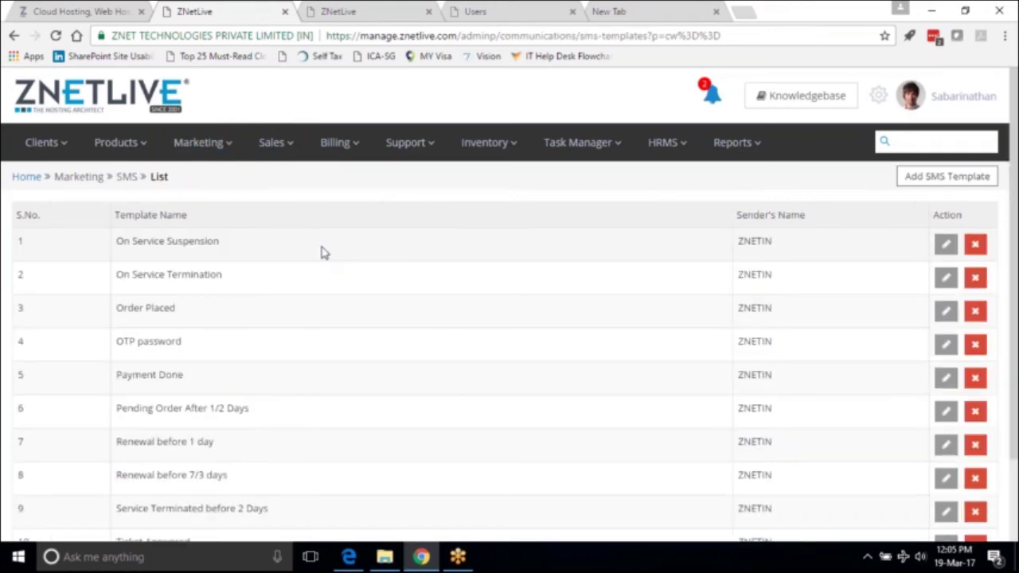
pyautogui.click(199, 142)
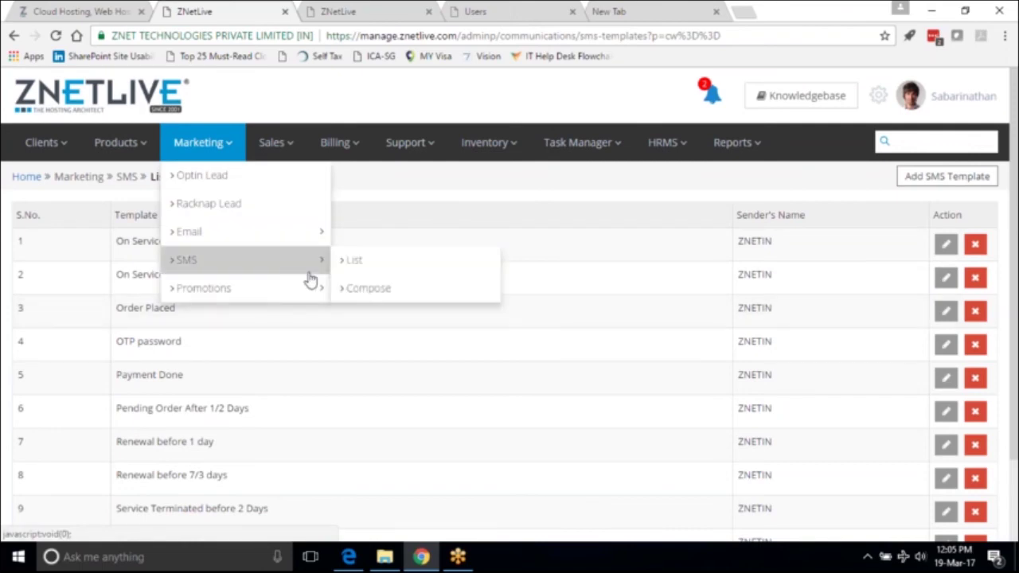
pyautogui.moveTo(314, 292)
pyautogui.click(353, 289)
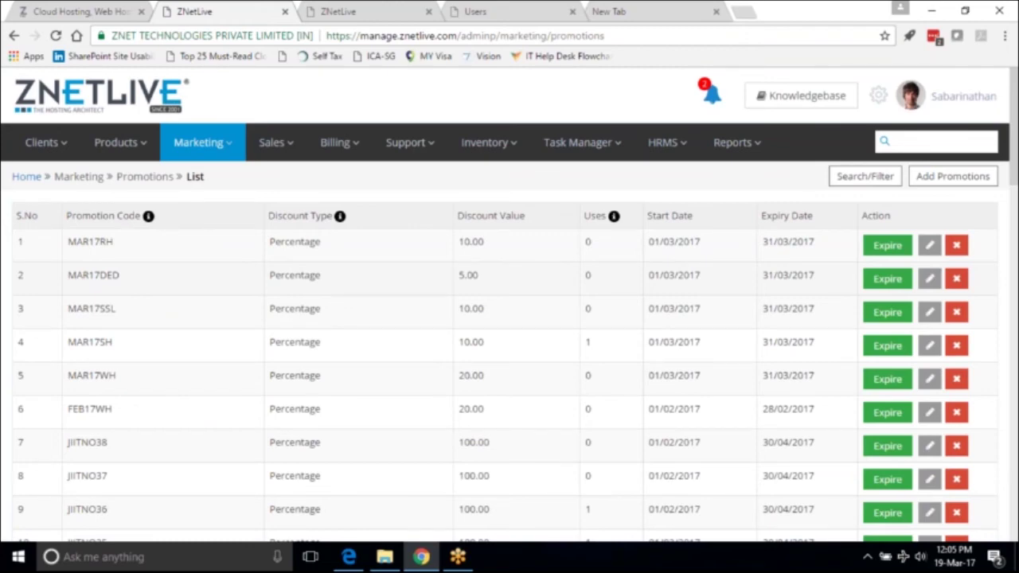
# Go to Billing > Orders > List to show the Pending, Complete and Inprogress orders.
pyautogui.moveTo(342, 189)
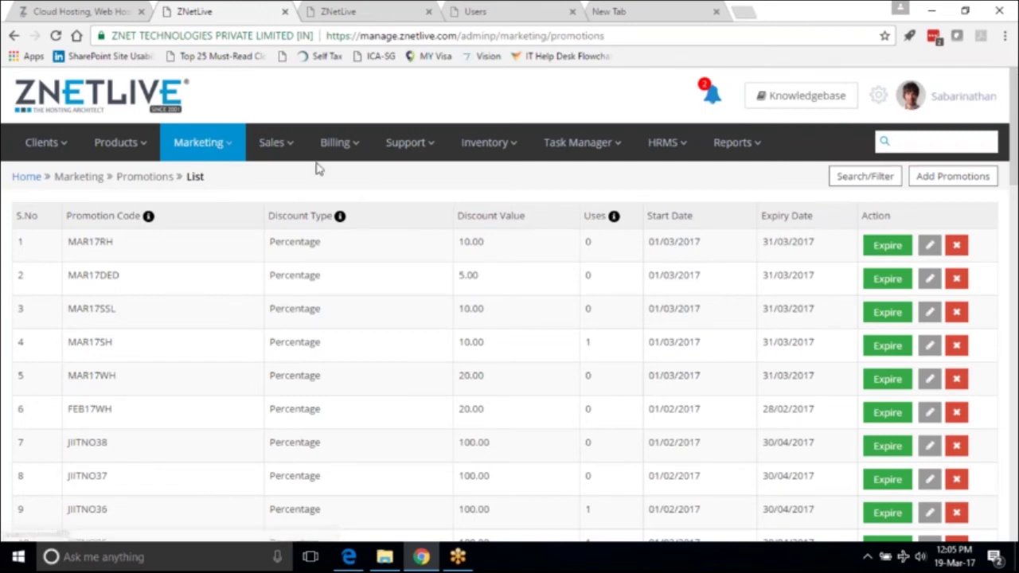
pyautogui.moveTo(410, 143)
pyautogui.moveTo(478, 175)
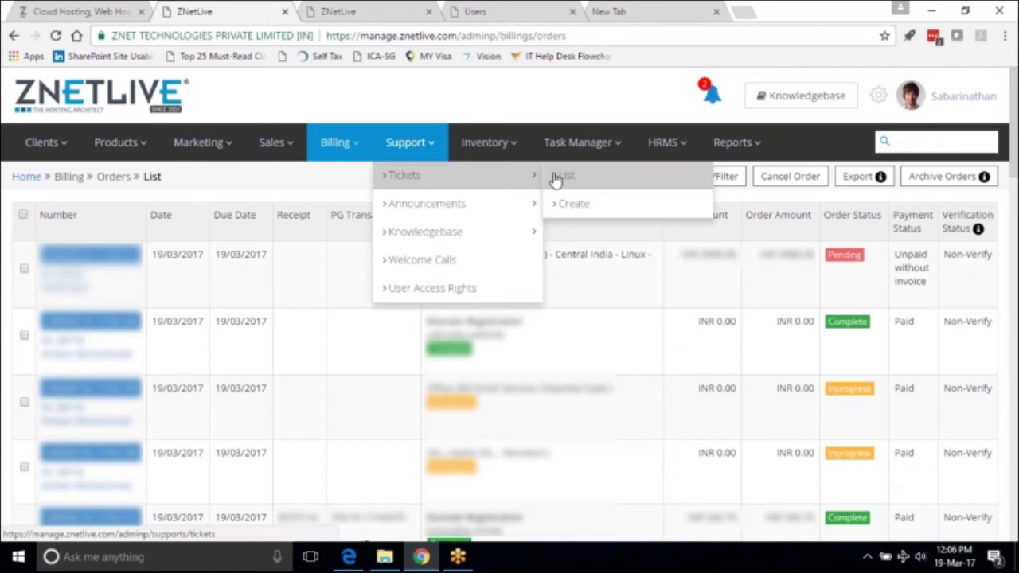
# Open Support > Tickets > List: 288 total, 31 open, 13 customer-replied, 244 in process.
pyautogui.click(560, 177)
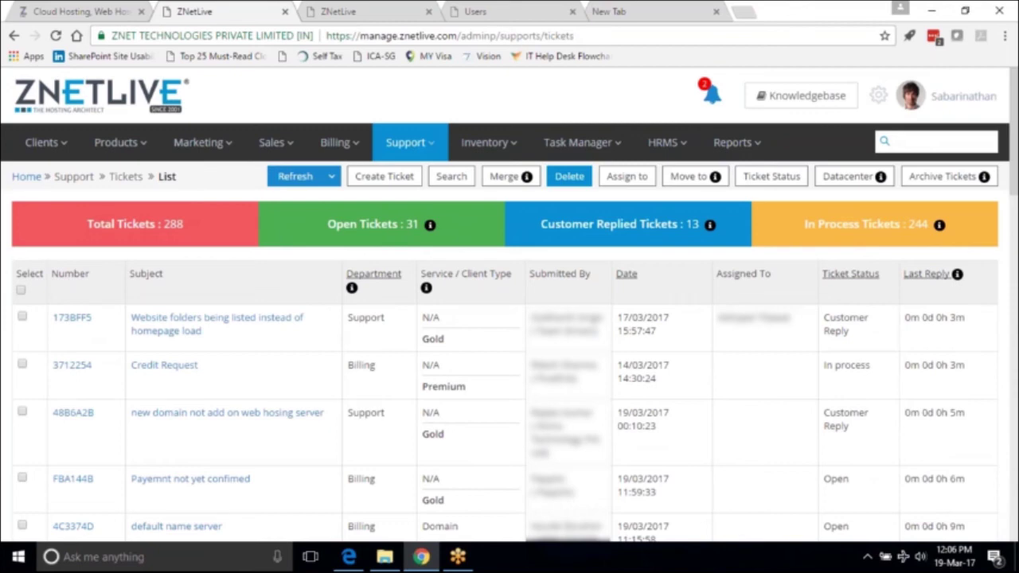
pyautogui.moveTo(485, 143)
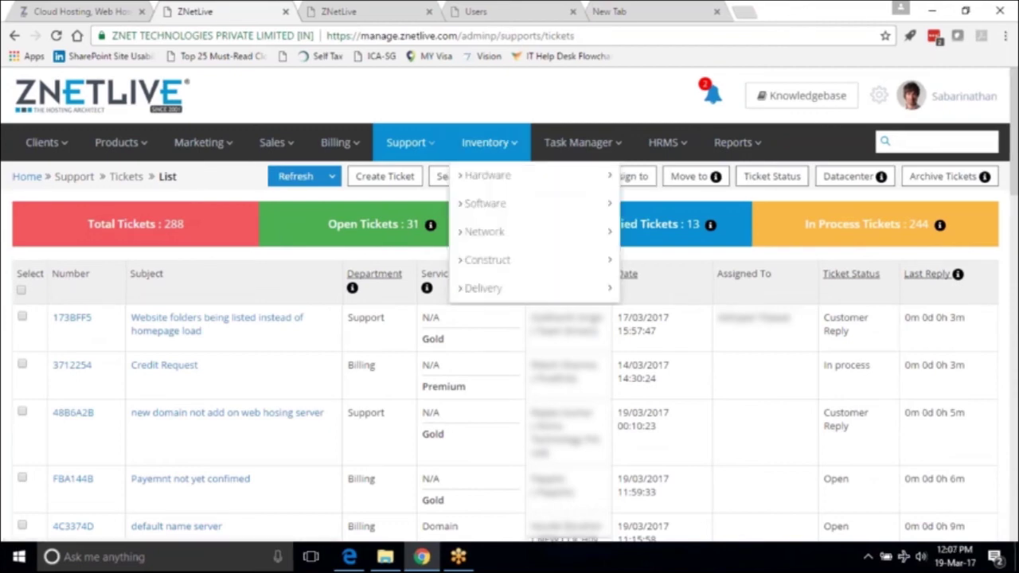
# Browse the Inventory Hardware, Software and Network menus, then reach Construct > Dedicated Server.
pyautogui.moveTo(510, 175)
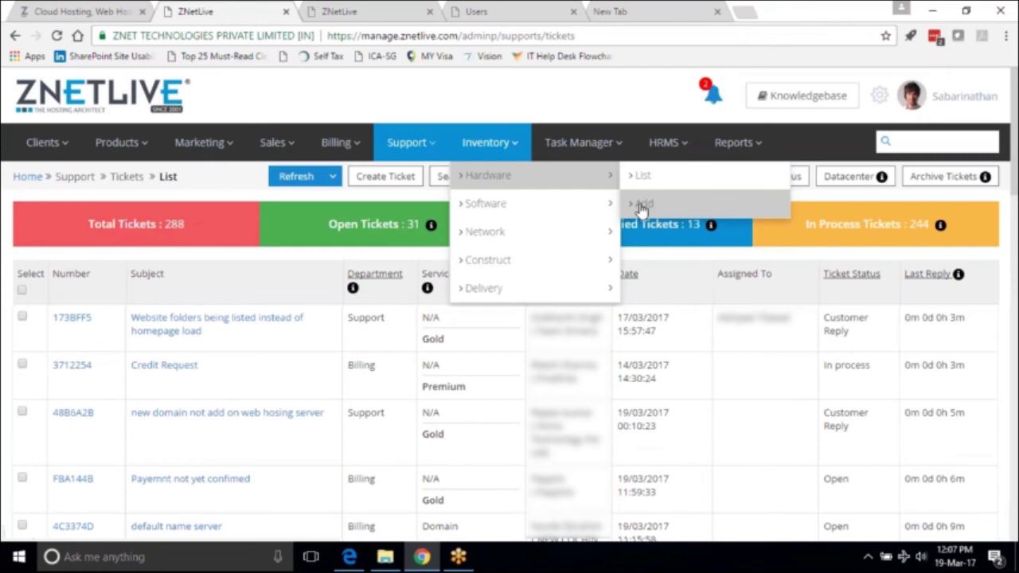
pyautogui.moveTo(501, 204)
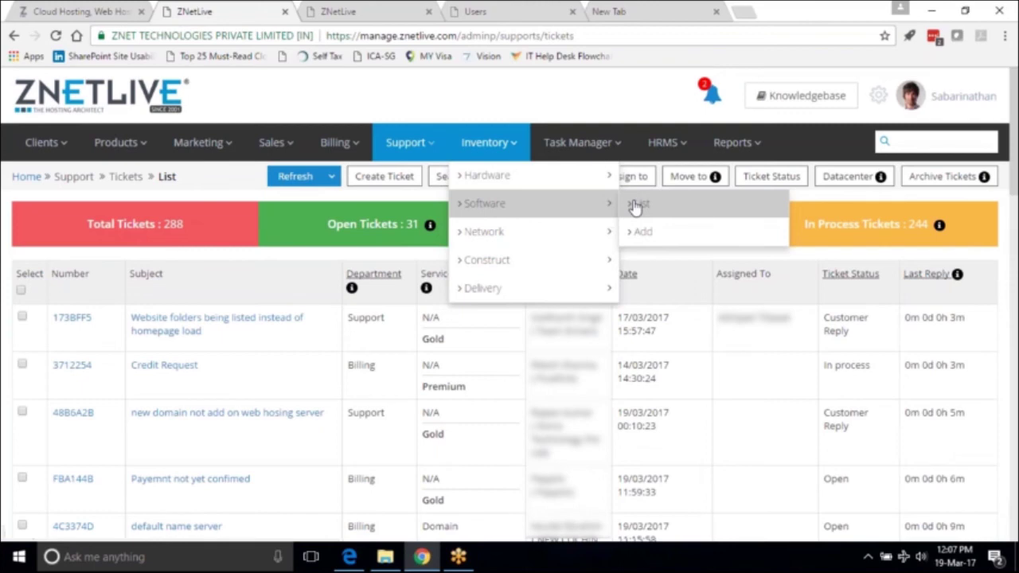
pyautogui.moveTo(587, 241)
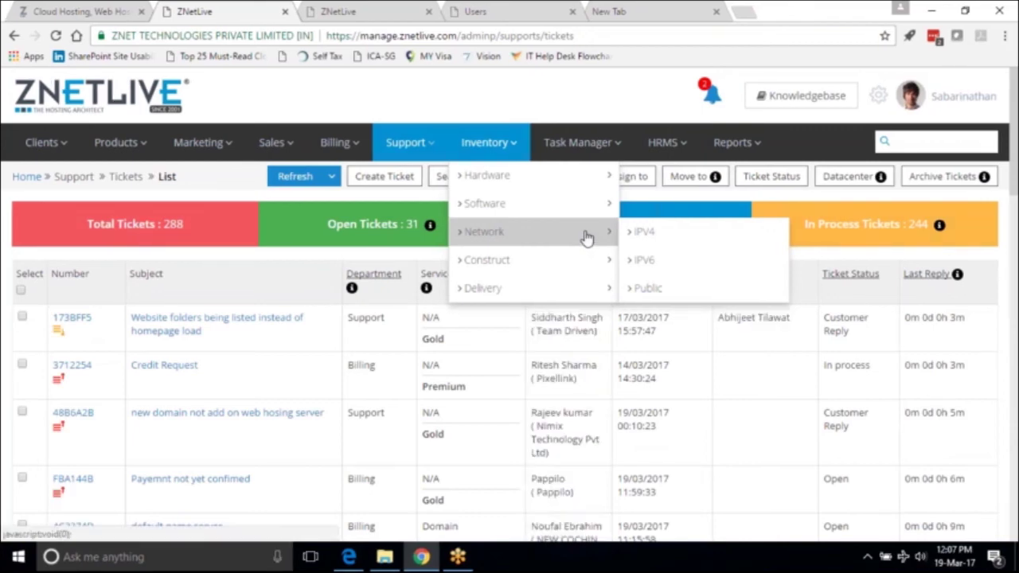
pyautogui.moveTo(591, 222)
pyautogui.moveTo(586, 268)
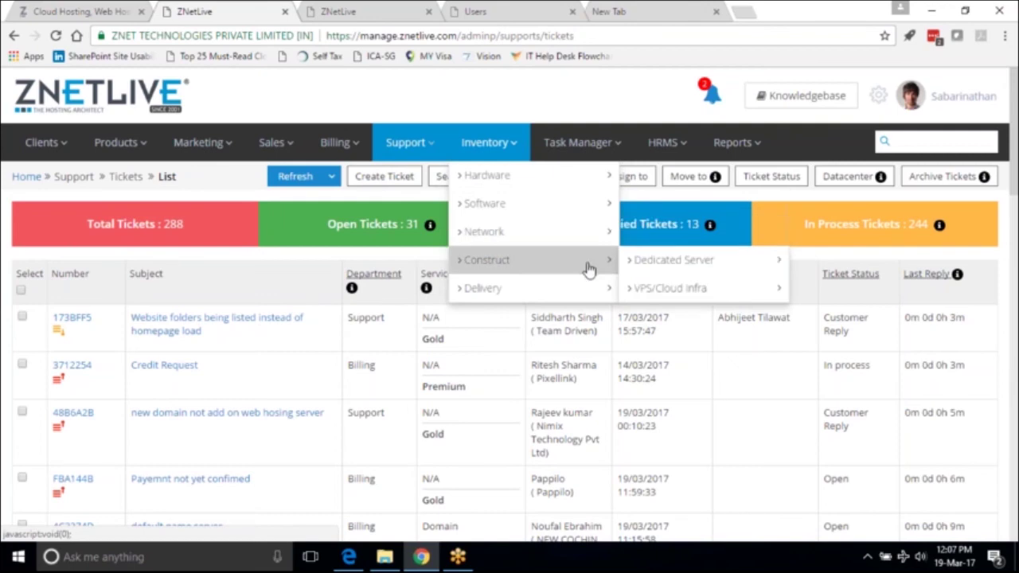
pyautogui.moveTo(648, 269)
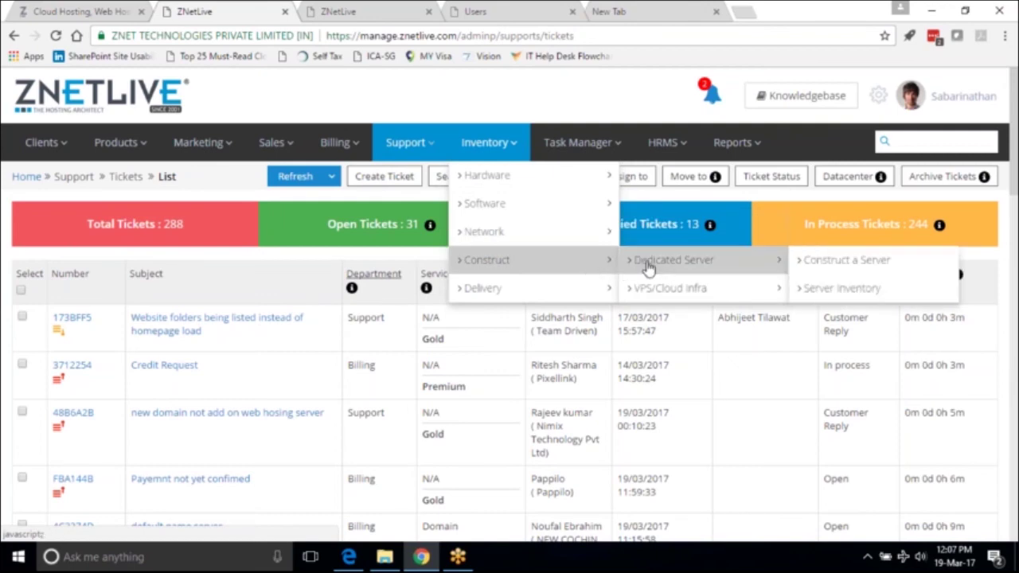
# Choose Construct a Server and pick the Dedicated Linux India - NodeFirst server.
pyautogui.click(811, 271)
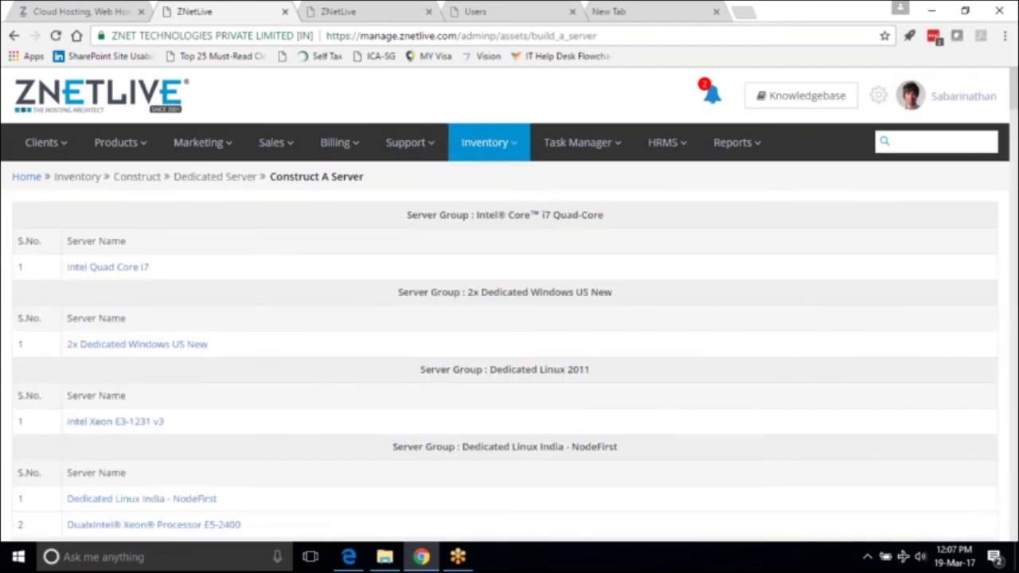
pyautogui.click(190, 497)
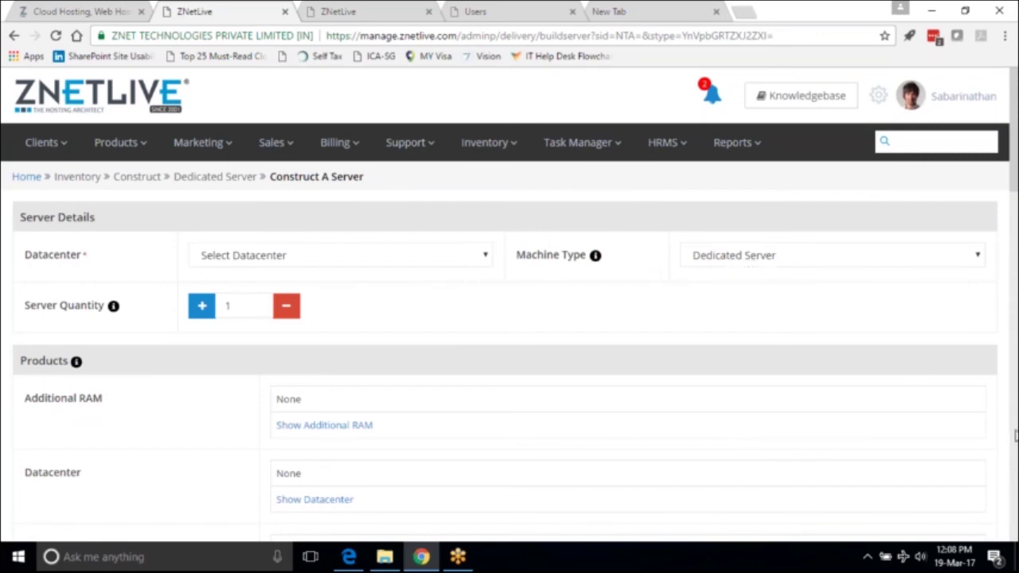
# Under Products, expand Additional RAM and select 2 GB, then return to the top of the form.
pyautogui.moveTo(1014, 191); pyautogui.dragTo(1015, 269)
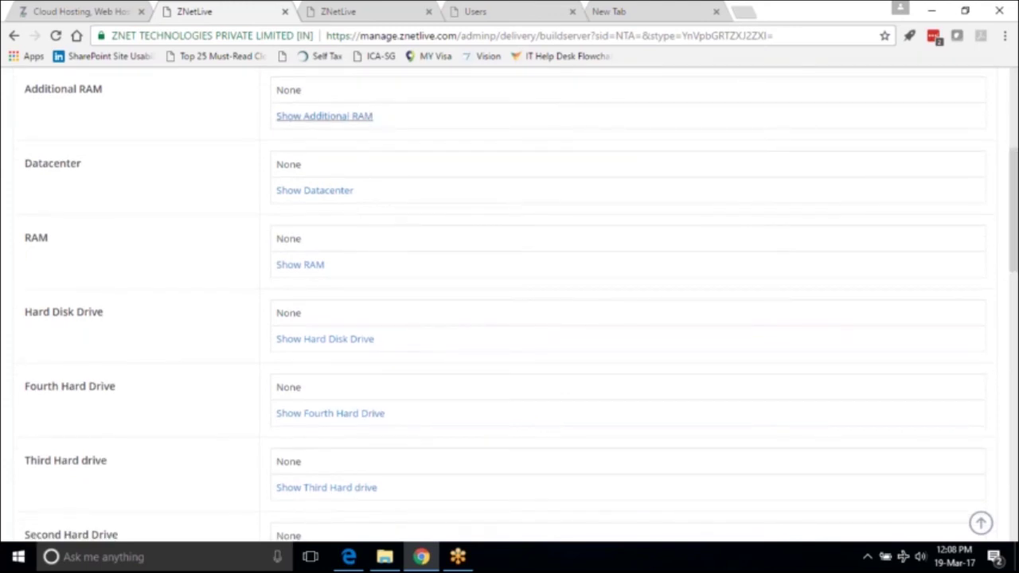
pyautogui.click(324, 116)
pyautogui.click(291, 165)
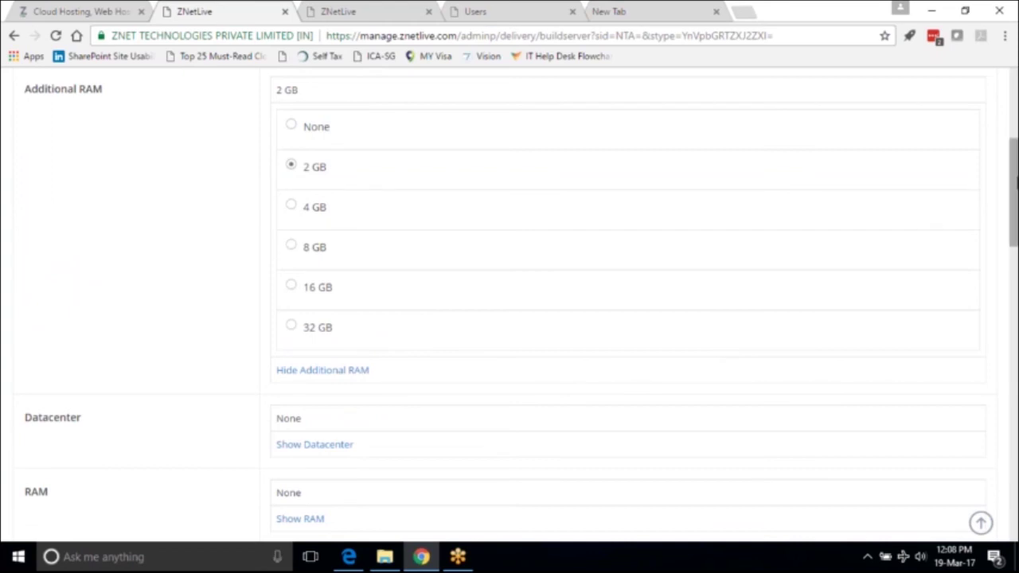
pyautogui.moveTo(1015, 189); pyautogui.dragTo(1015, 224)
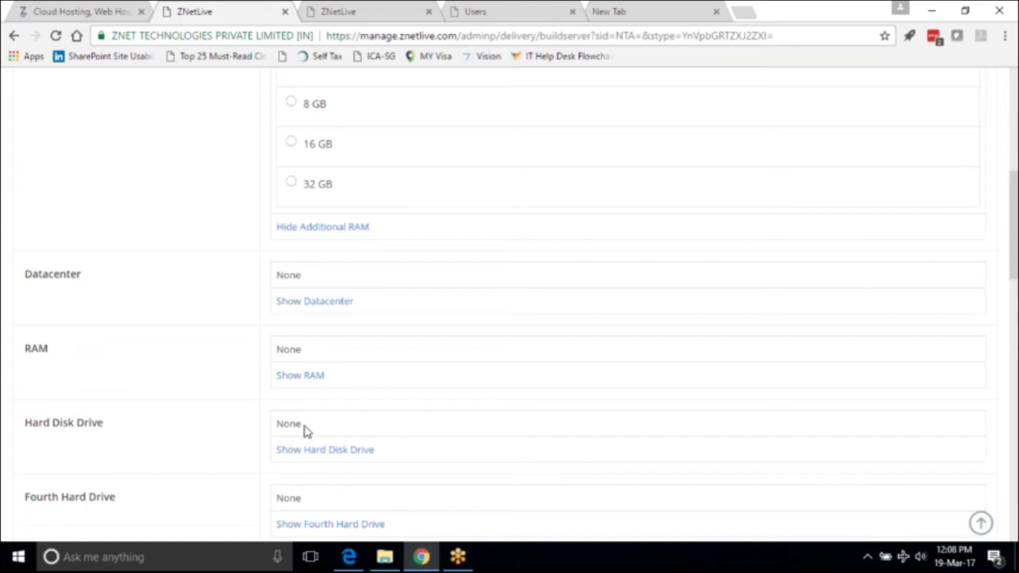
pyautogui.click(1013, 81)
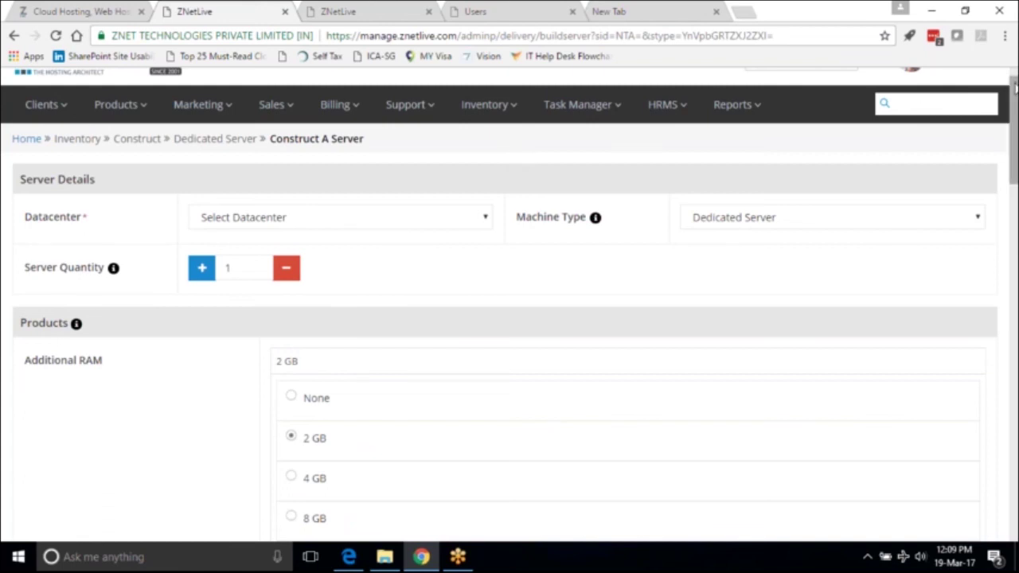
pyautogui.scroll(1, 1015, 89)
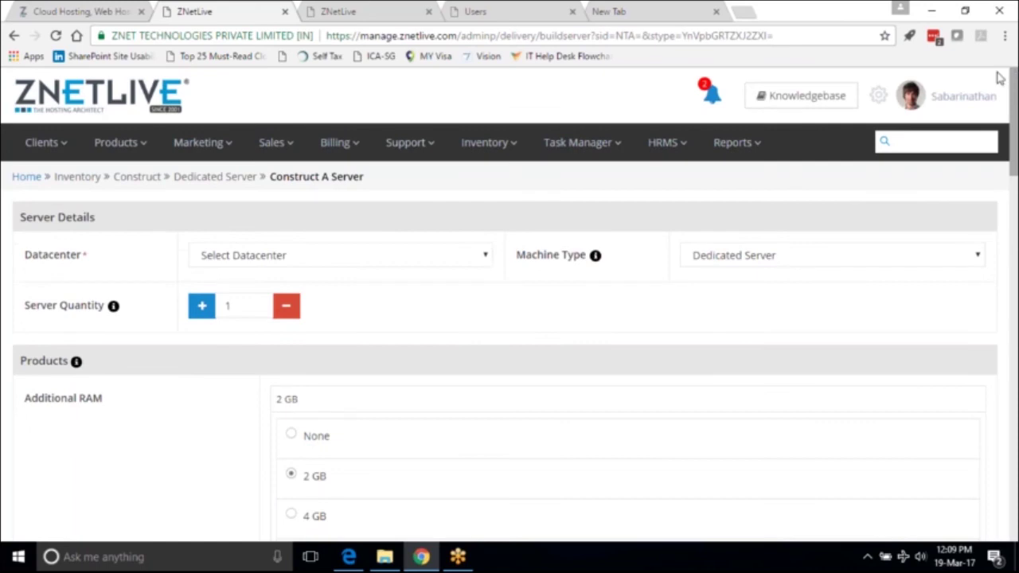
# Open the Settings page and expand the Assets section with datacenter, vendor and OEM settings.
pyautogui.click(876, 97)
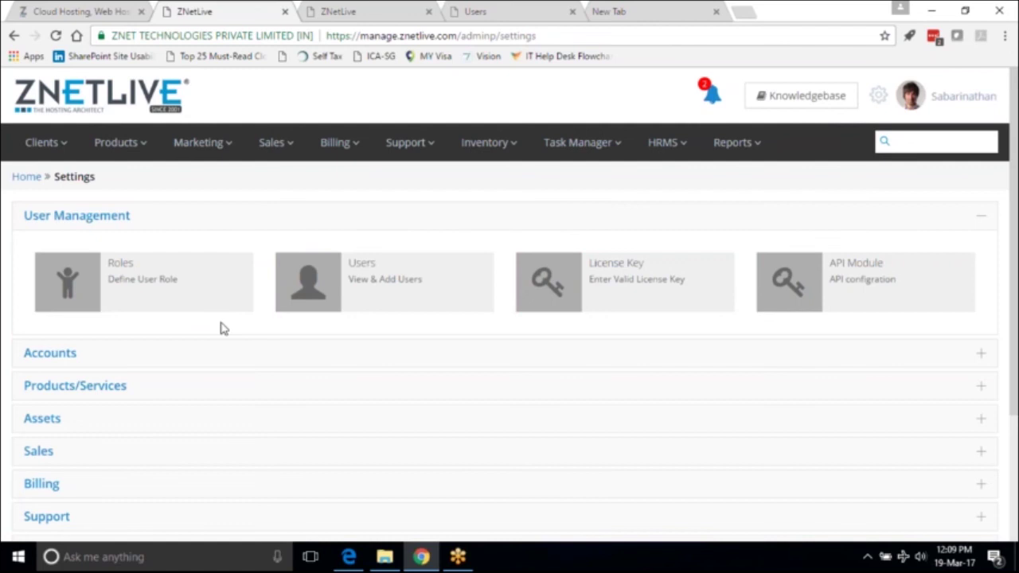
pyautogui.click(42, 419)
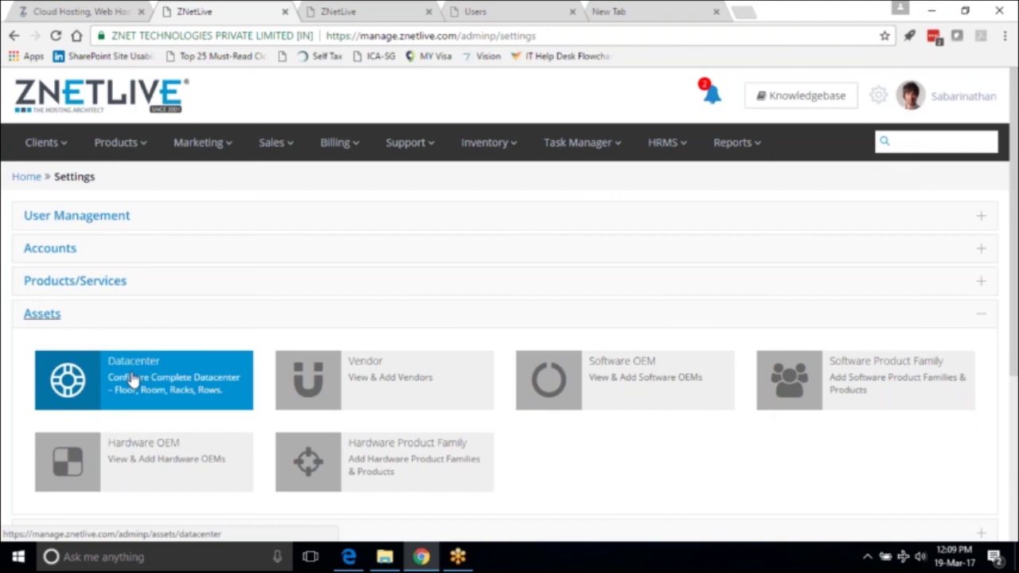
# Go from Datacenter to Server Hall 3 and view rack NINDEL01-SH02-R0247's diagram, showing units 36–38 free.
pyautogui.click(133, 381)
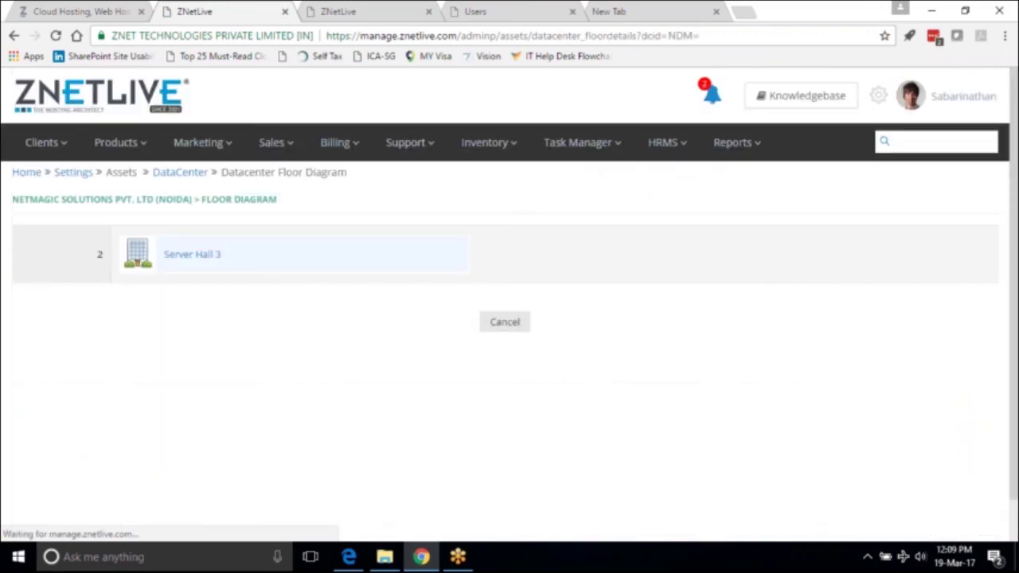
pyautogui.click(191, 255)
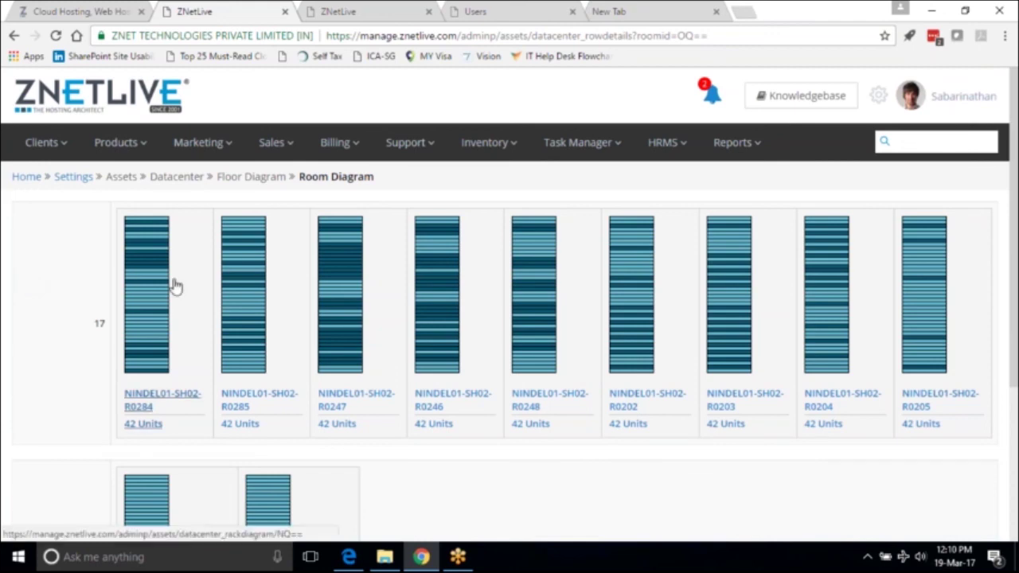
pyautogui.click(344, 284)
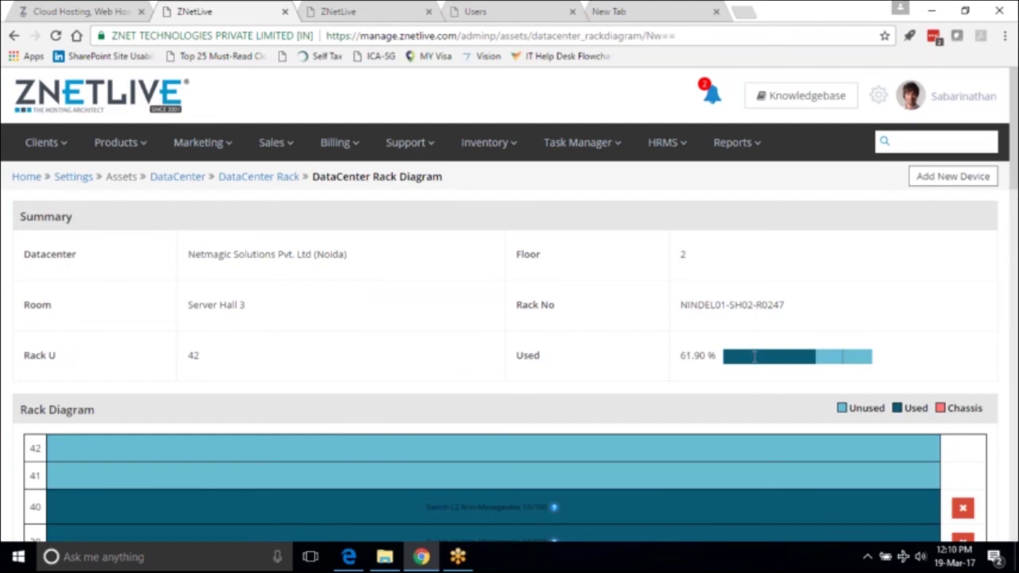
pyautogui.click(1014, 314)
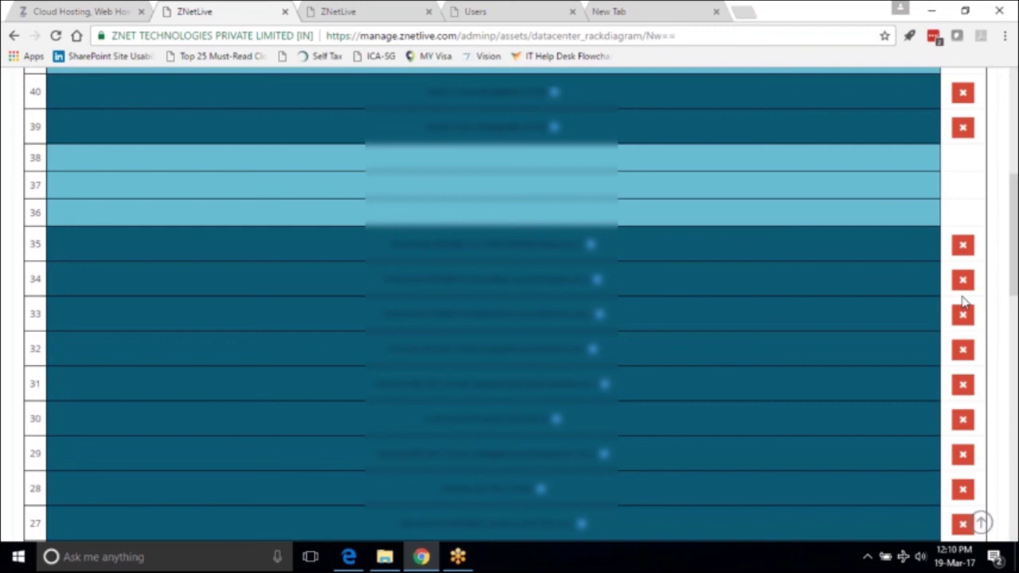
pyautogui.scroll(5, 963, 303)
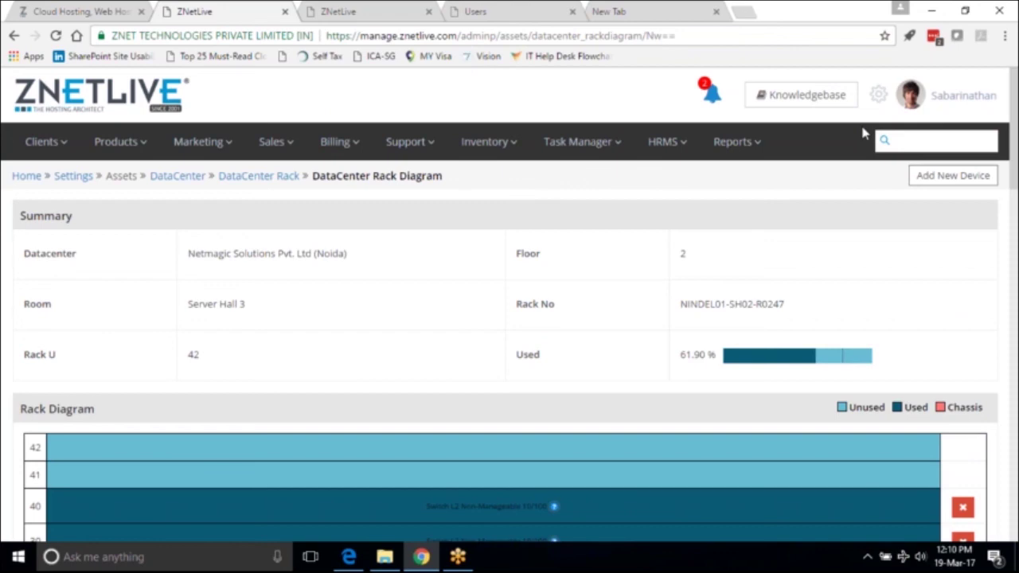
pyautogui.click(743, 149)
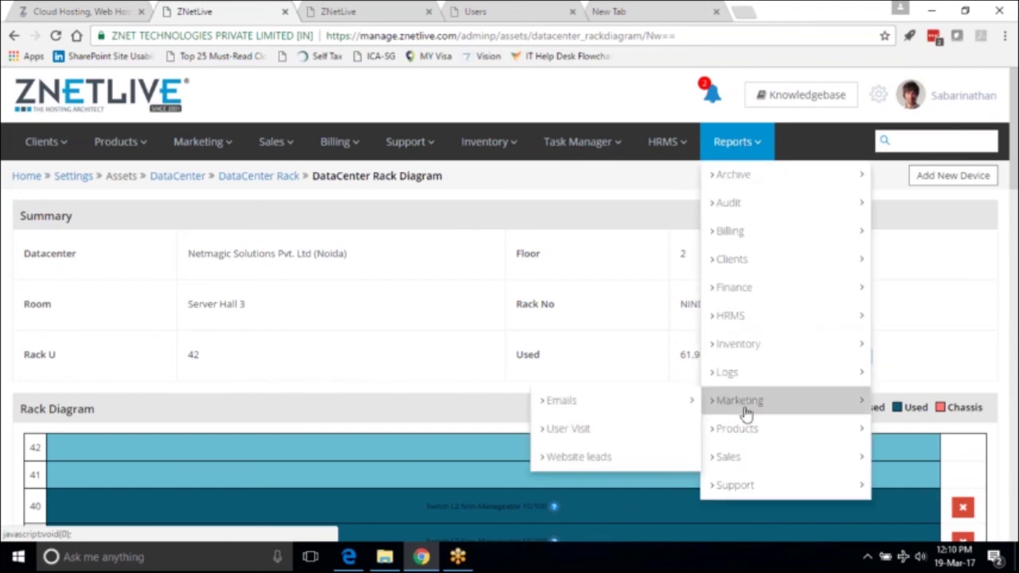
pyautogui.moveTo(740, 484)
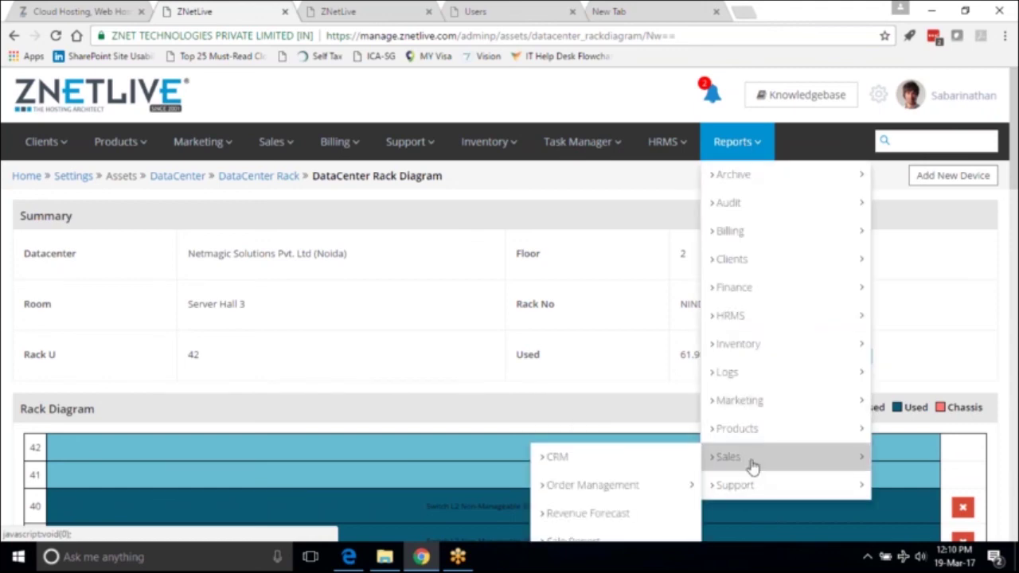
pyautogui.moveTo(757, 436)
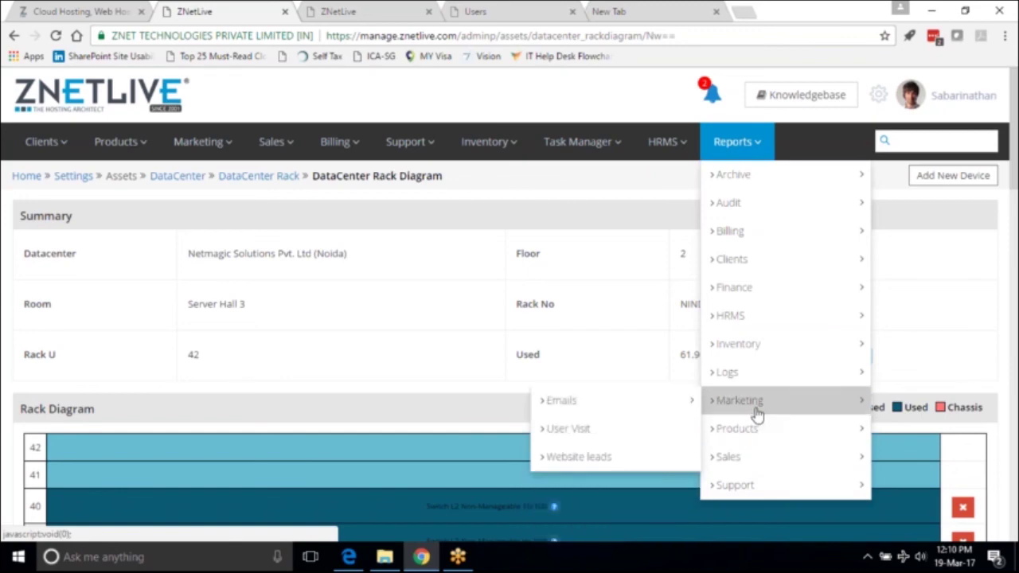
pyautogui.moveTo(769, 382)
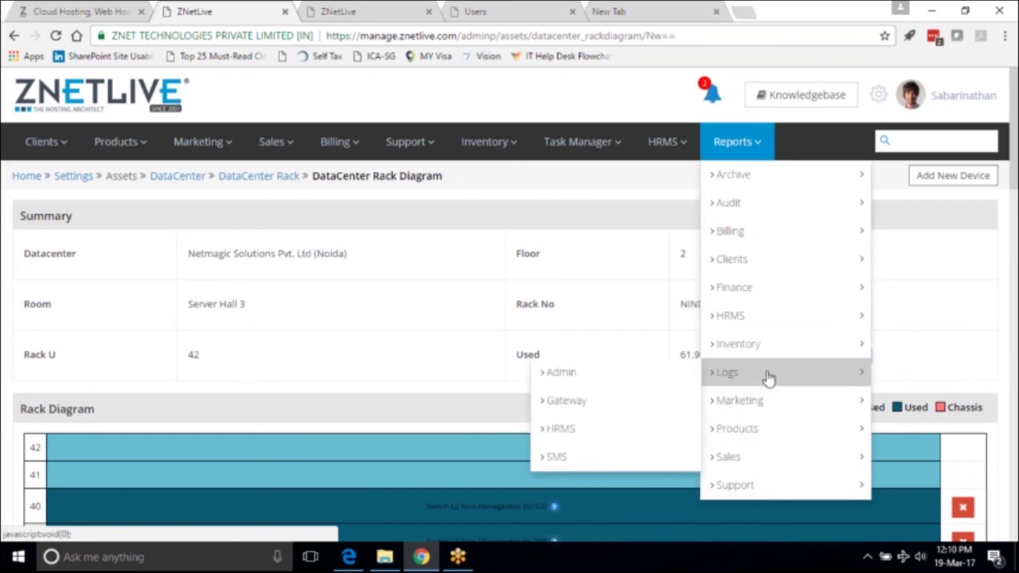
pyautogui.moveTo(774, 360)
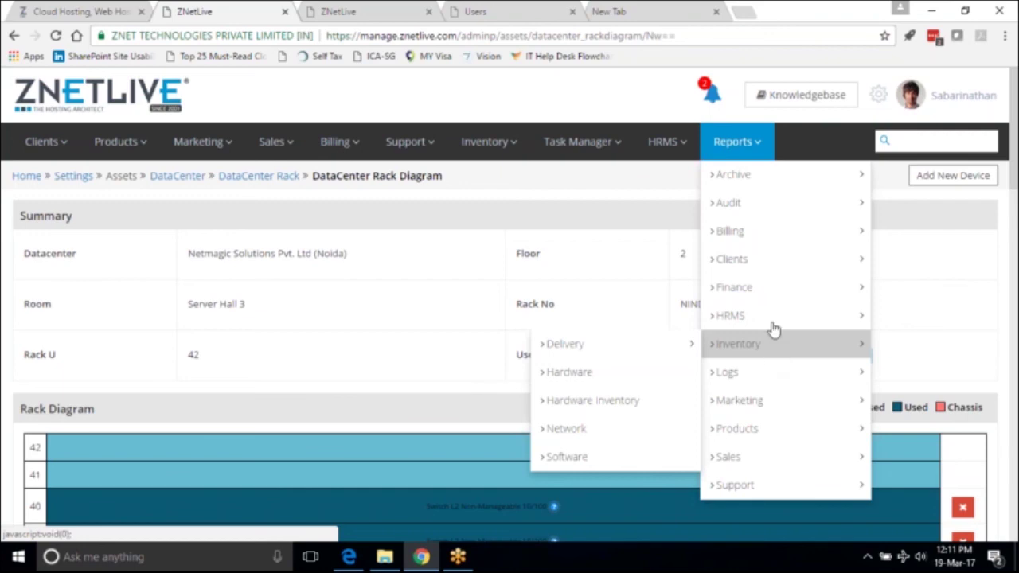
pyautogui.moveTo(825, 211)
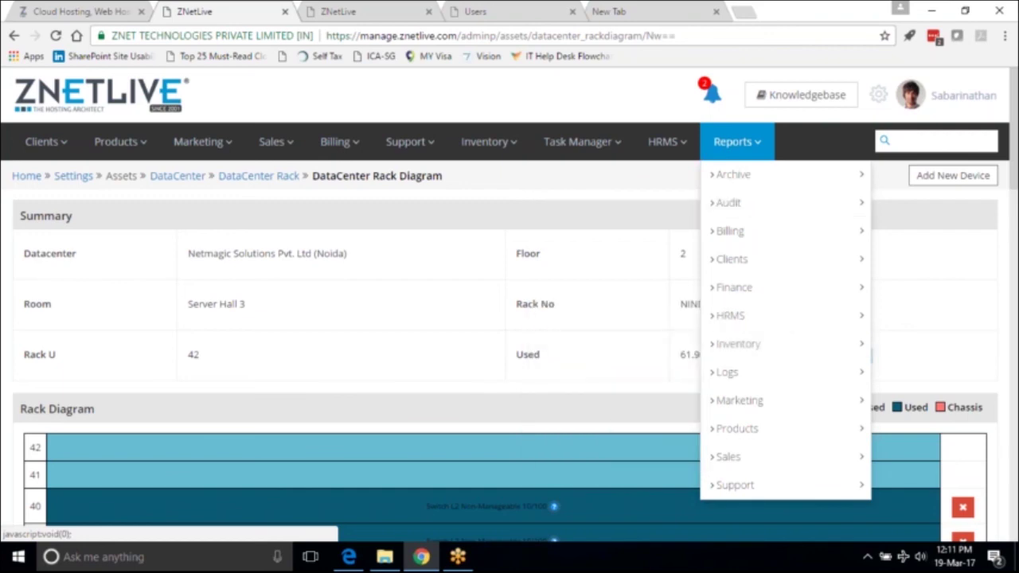
# On Settings, collapse and re-expand User Management, then expand Accounts and Products/Services.
pyautogui.click(877, 95)
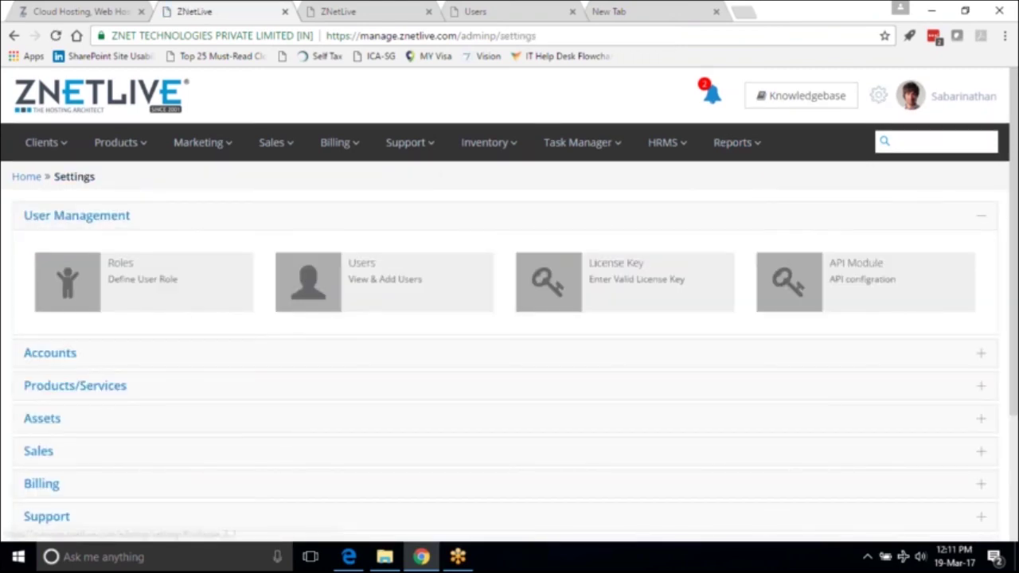
pyautogui.click(982, 217)
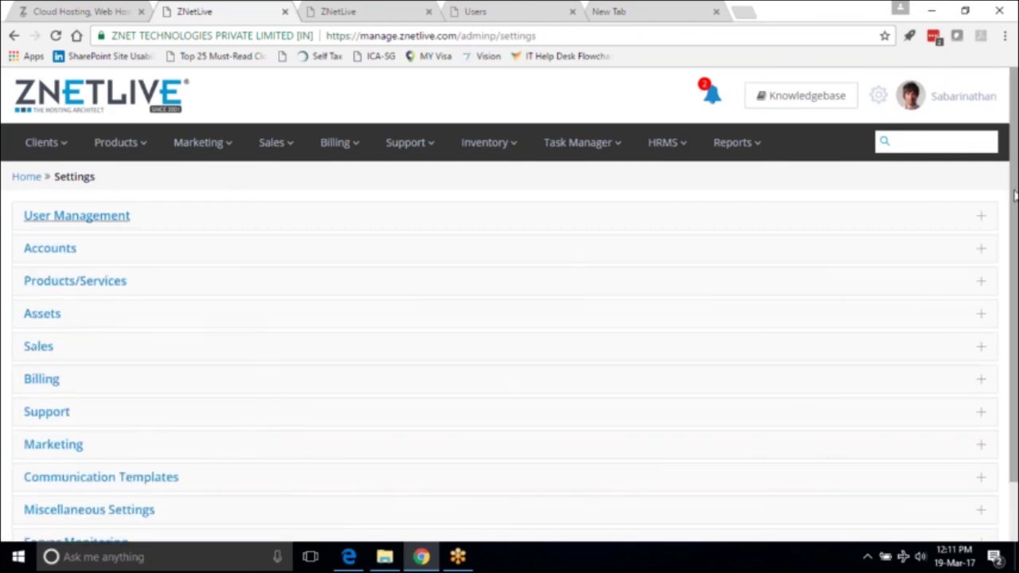
pyautogui.moveTo(1015, 193); pyautogui.dragTo(1016, 225)
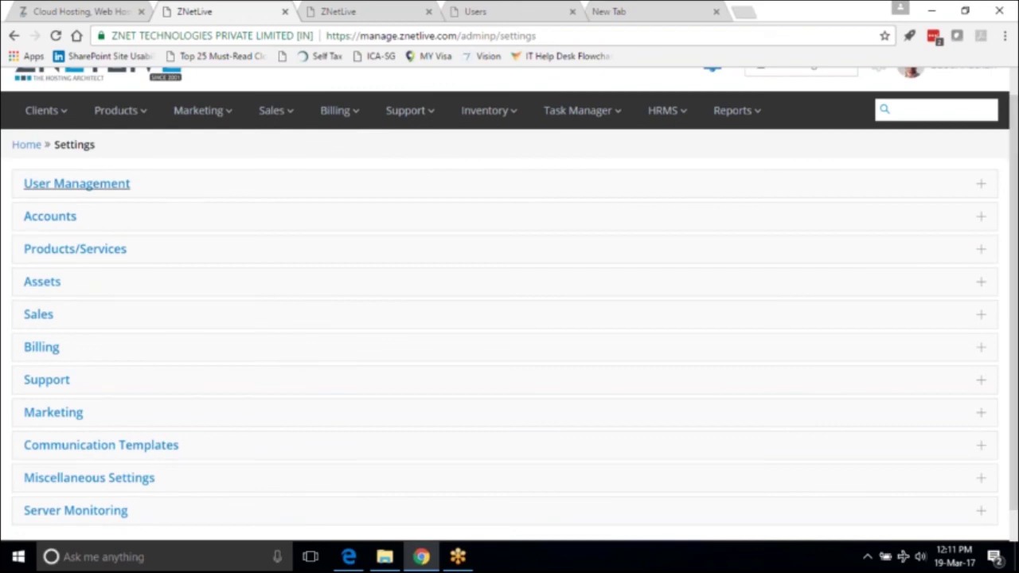
pyautogui.click(50, 184)
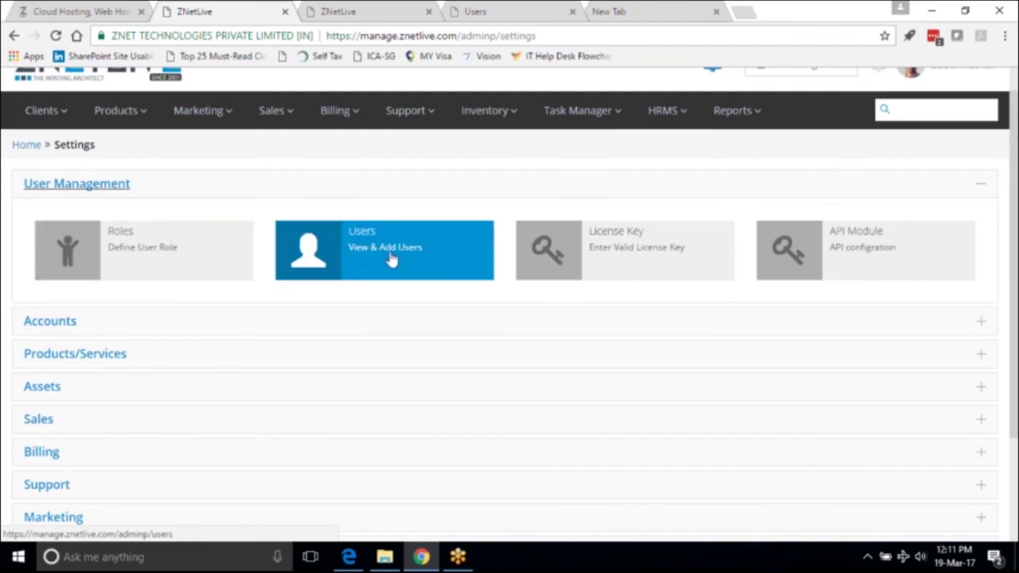
pyautogui.click(45, 330)
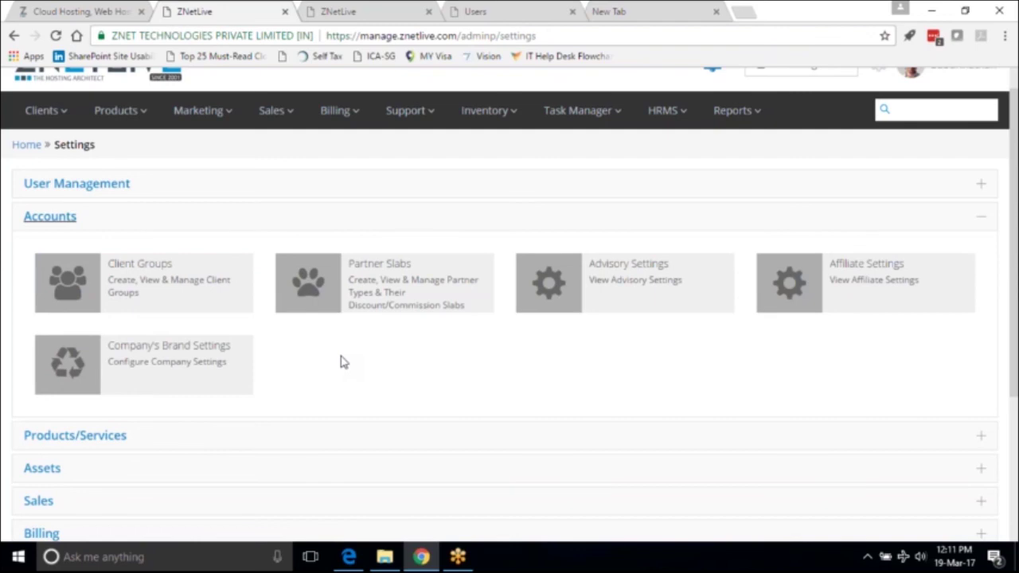
pyautogui.click(102, 440)
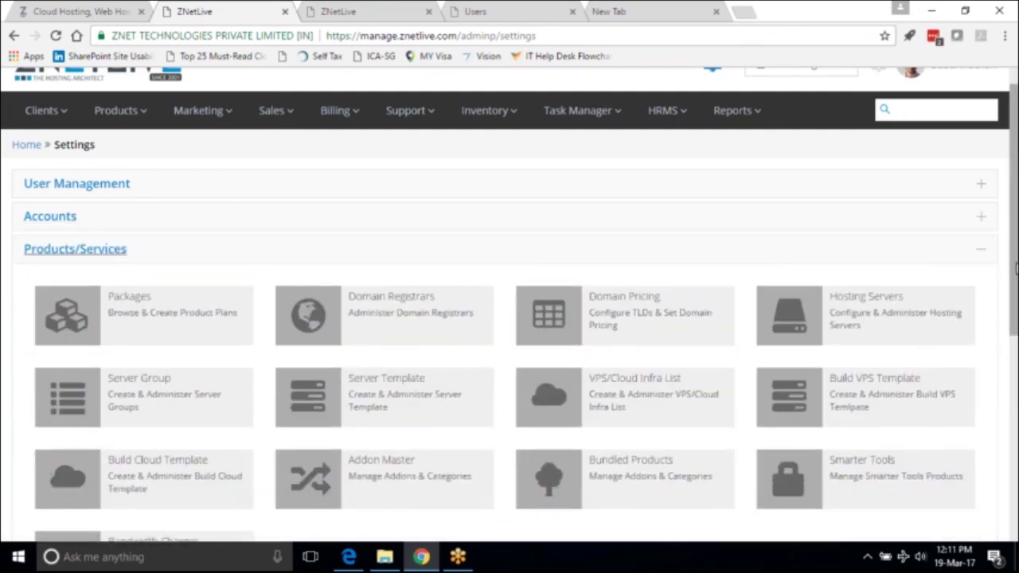
# Browse the Products/Services tiles, expand Assets, then open Sales showing Sales Target Manager and CRM Master Settings.
pyautogui.moveTo(1015, 270); pyautogui.dragTo(1015, 334)
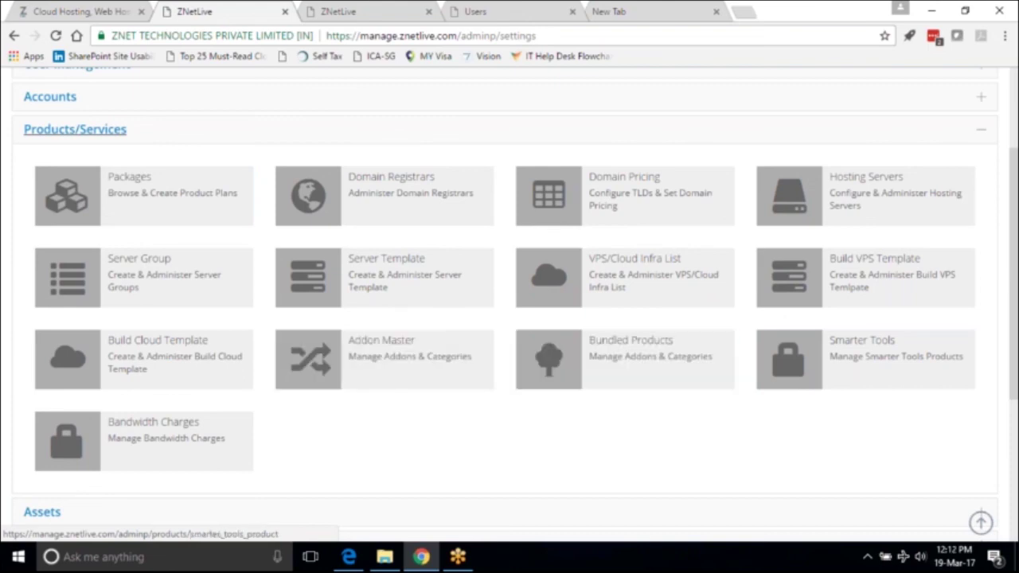
pyautogui.scroll(-4, 1016, 450)
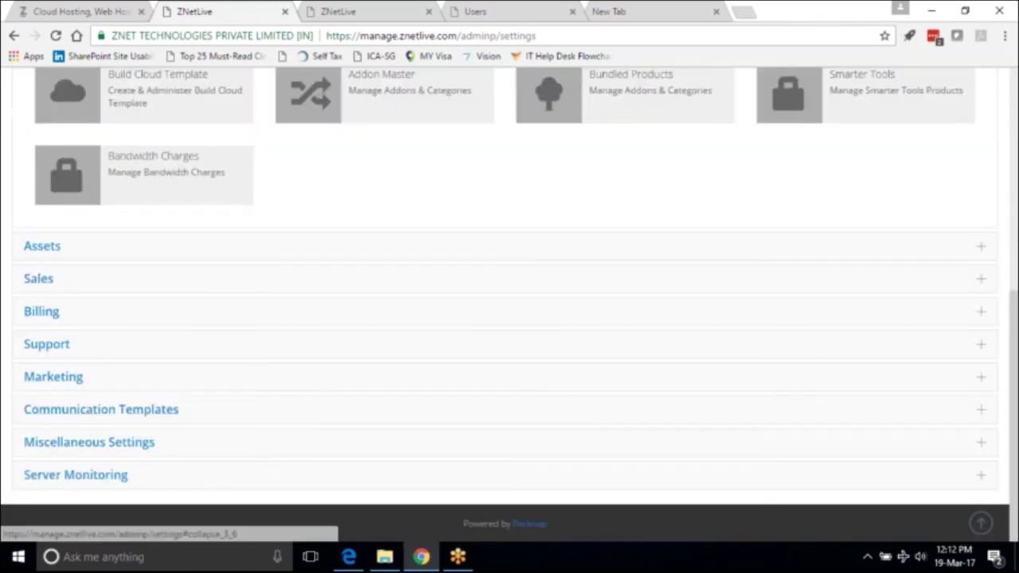
pyautogui.click(982, 250)
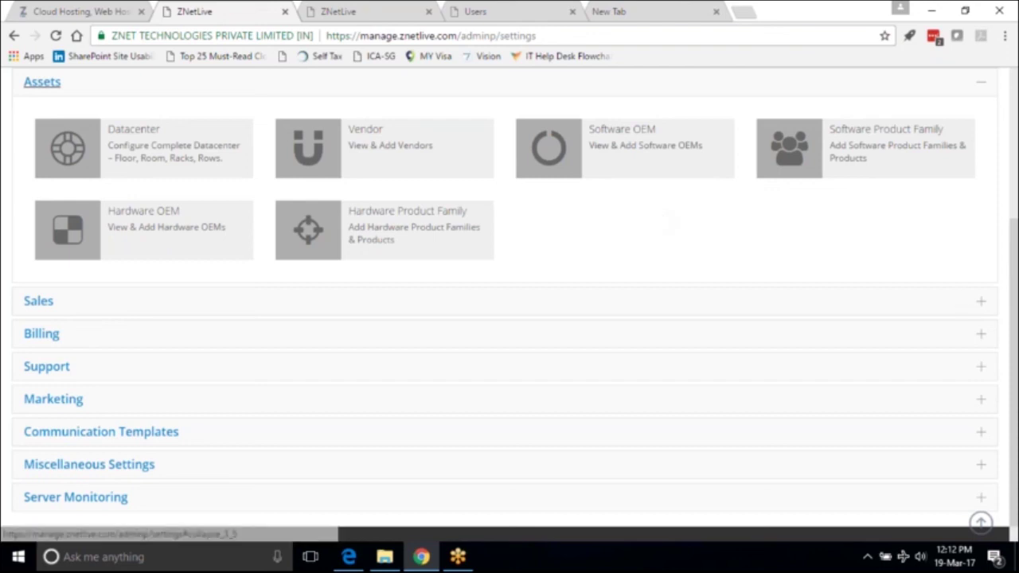
pyautogui.click(979, 307)
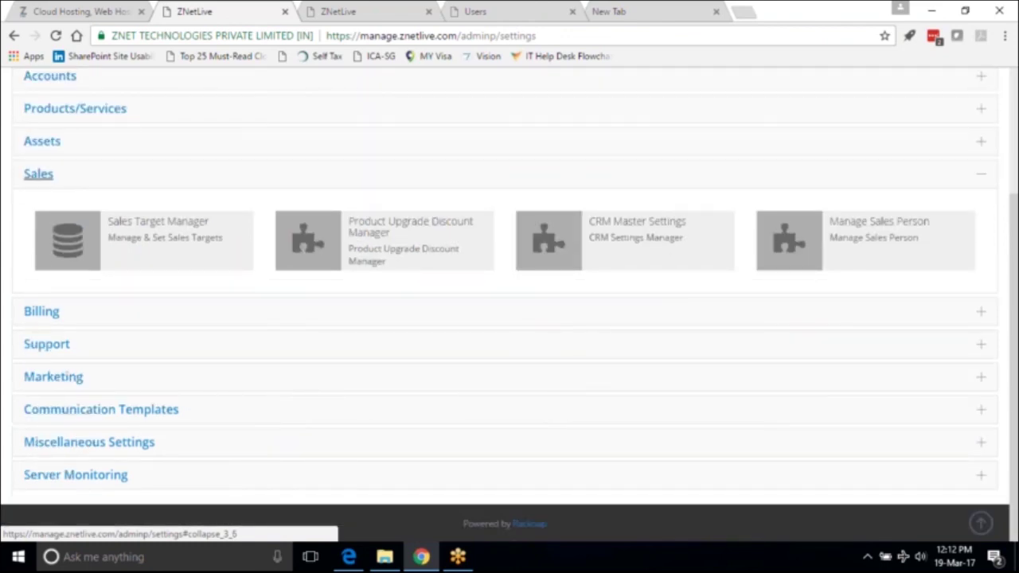
# Expand Billing, then Support, then Marketing with Promotions, Testimonial Types, Mailers and Email Marketing Module.
pyautogui.click(981, 314)
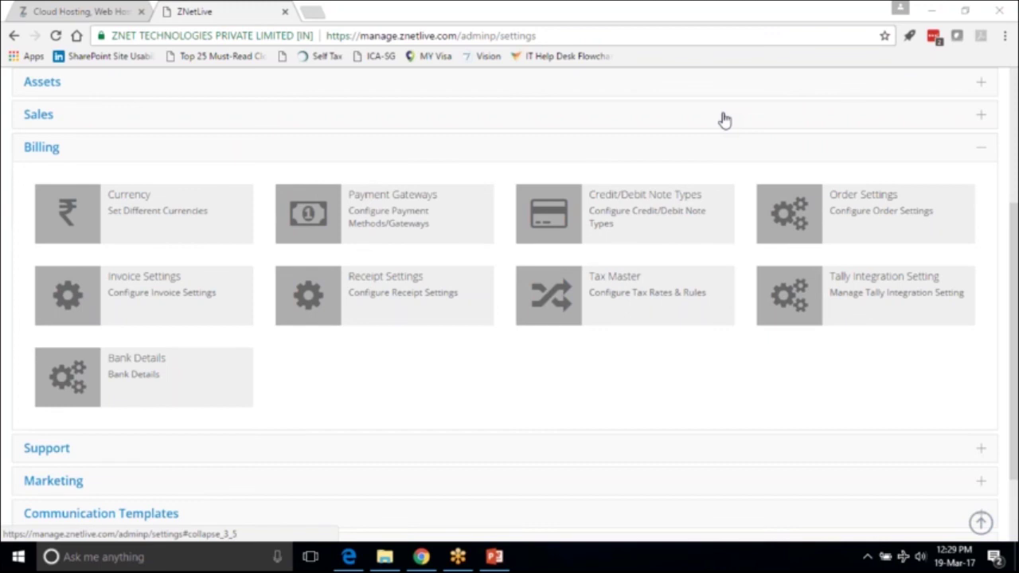
pyautogui.click(981, 450)
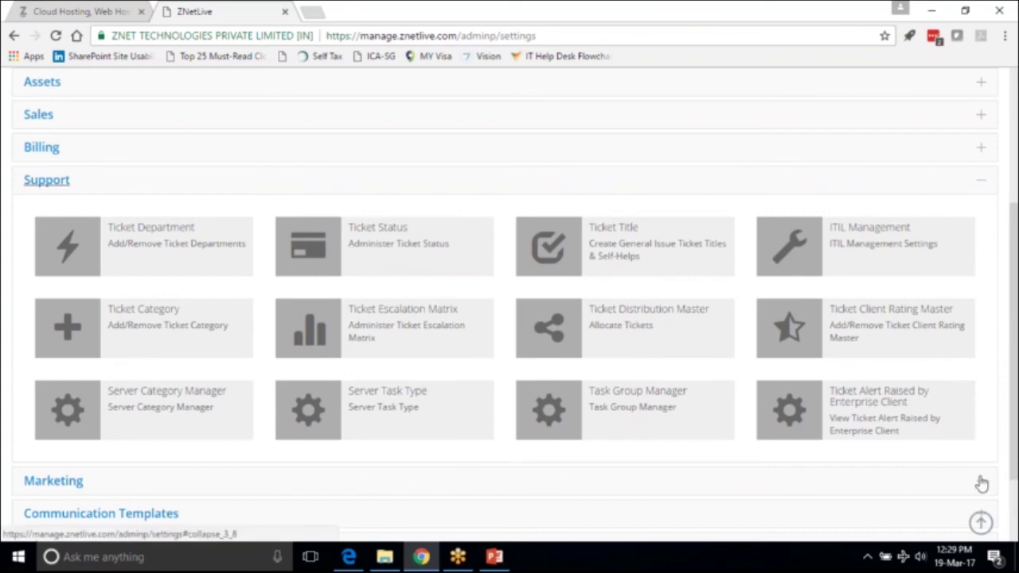
pyautogui.click(981, 481)
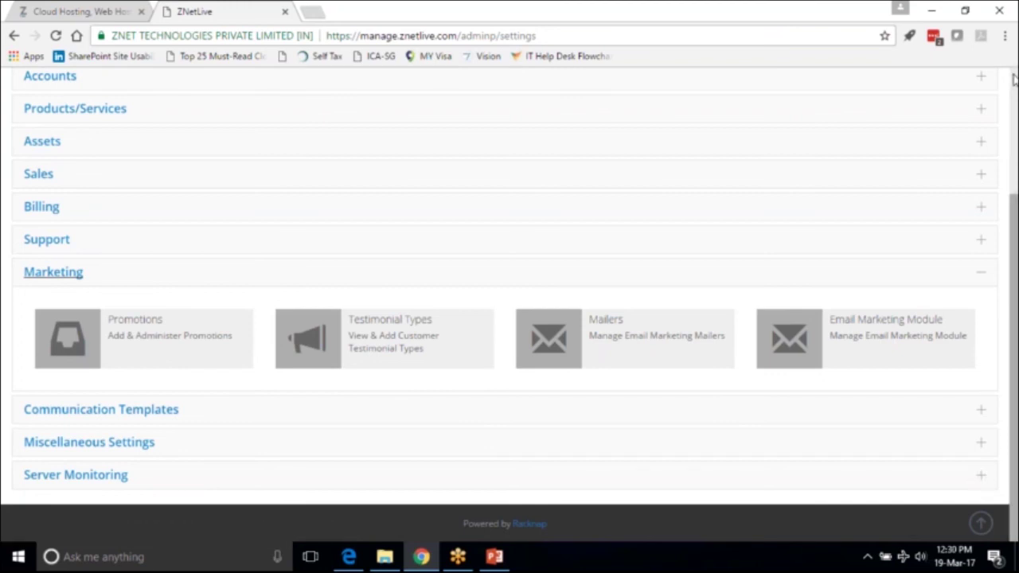
# Scroll back up and collapse Marketing, leaving sections like Communication Templates and Miscellaneous Settings listed.
pyautogui.scroll(3, 1012, 78)
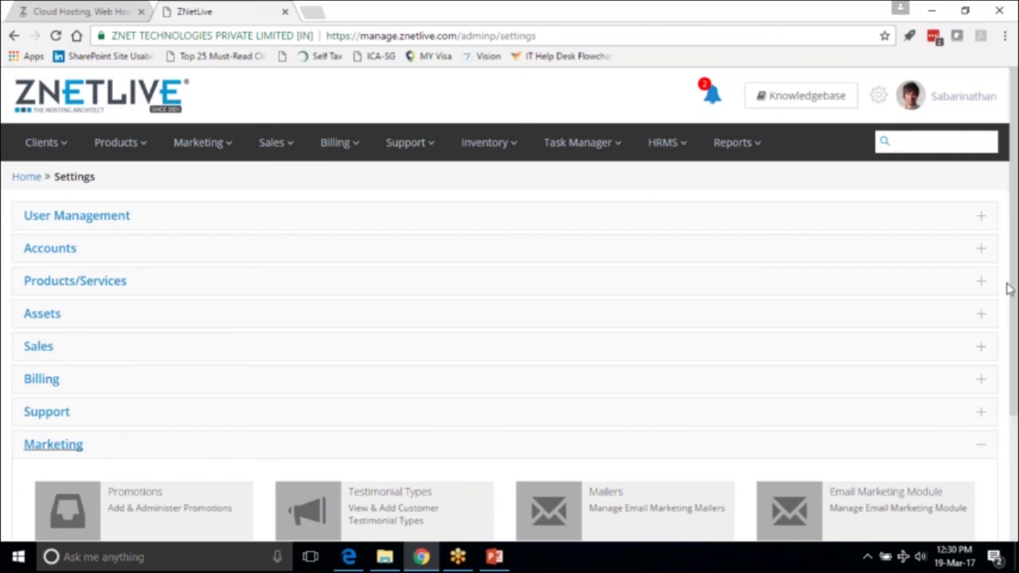
pyautogui.click(987, 442)
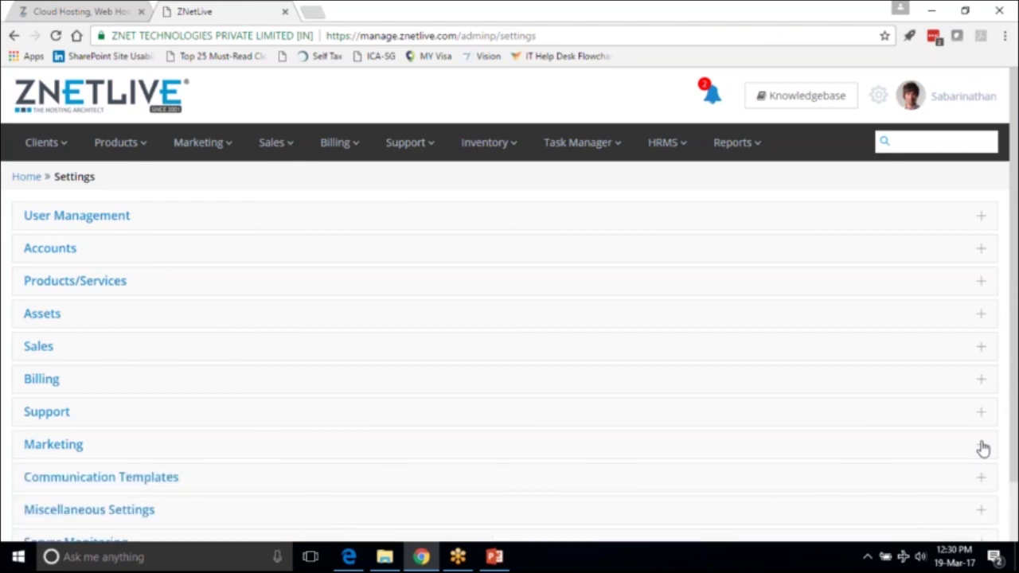